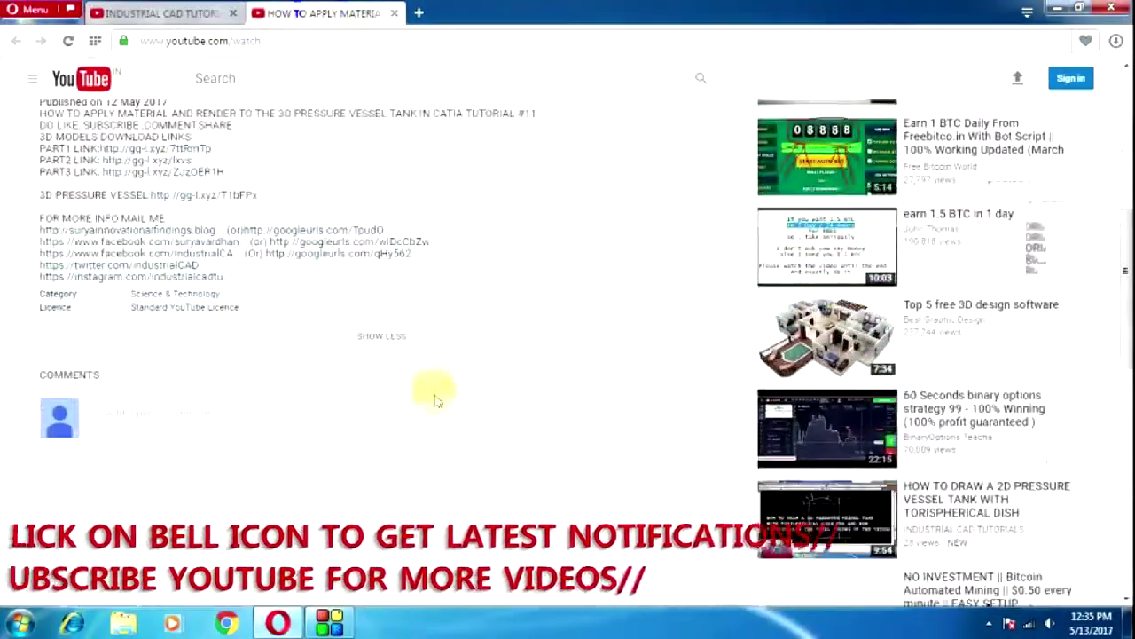
scroll(435, 382, down, 3)
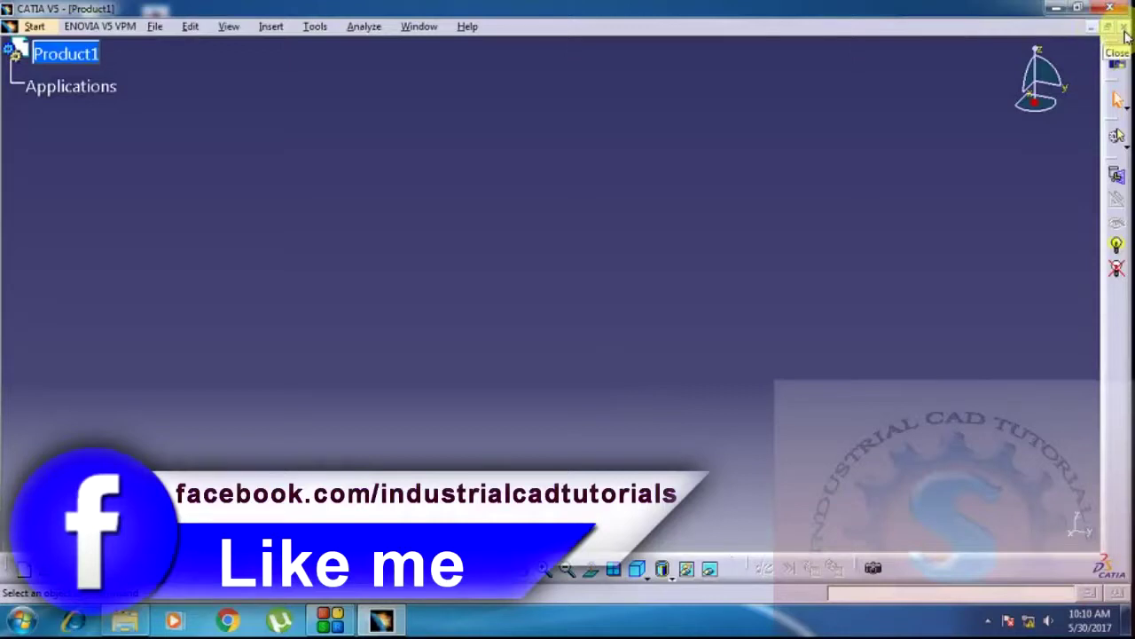
Close the empty product document and start a new part in the Part Design workbench.
click(1125, 33)
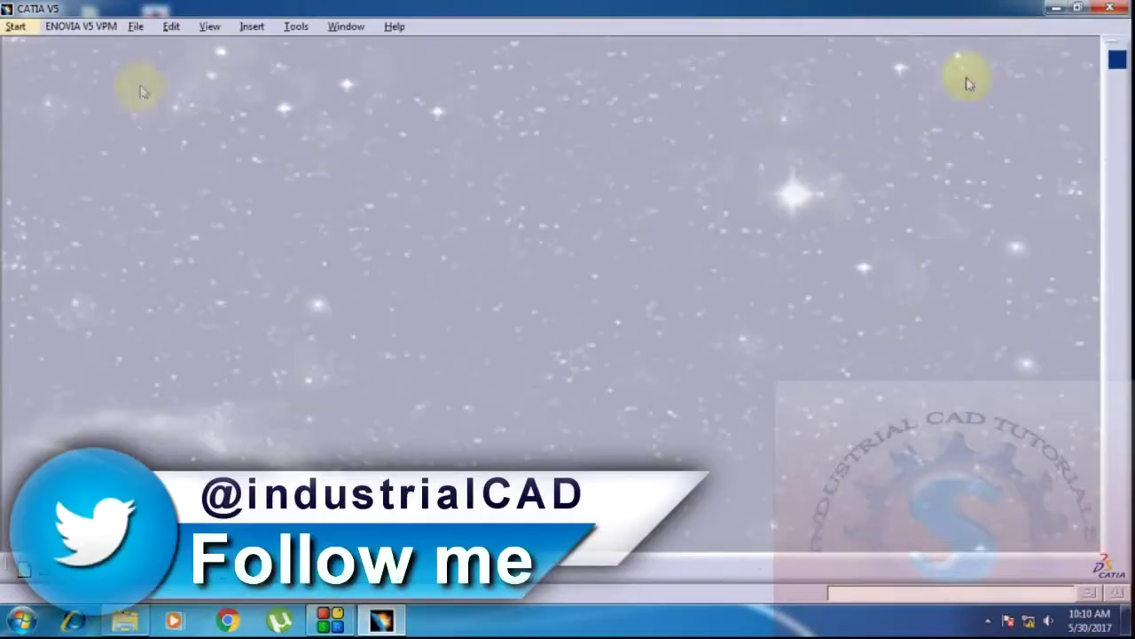
click(16, 25)
mouse_move(21, 73)
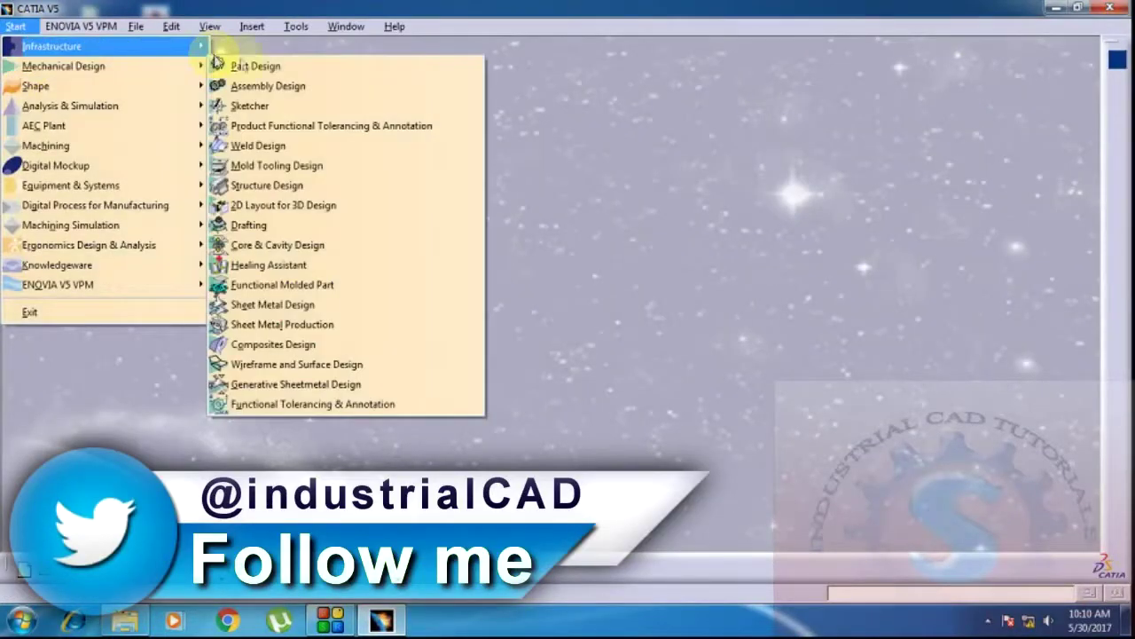
click(256, 67)
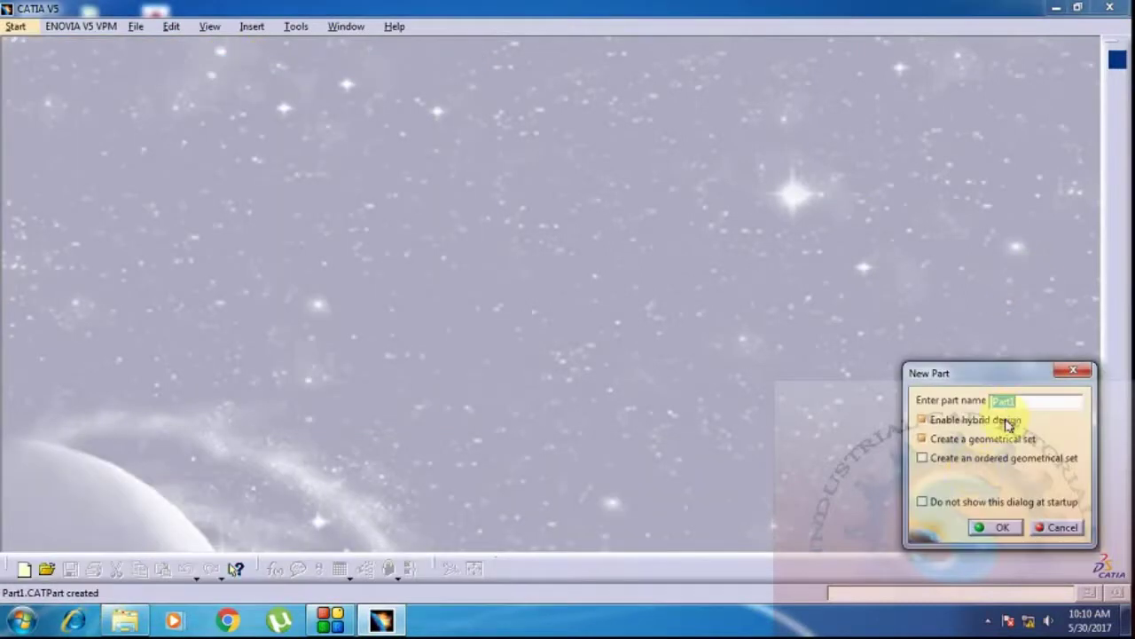
Name the new part 90 DEGREE ELBOW 3D and create it with the hybrid design and geometrical set options enabled.
key(BackSpace)
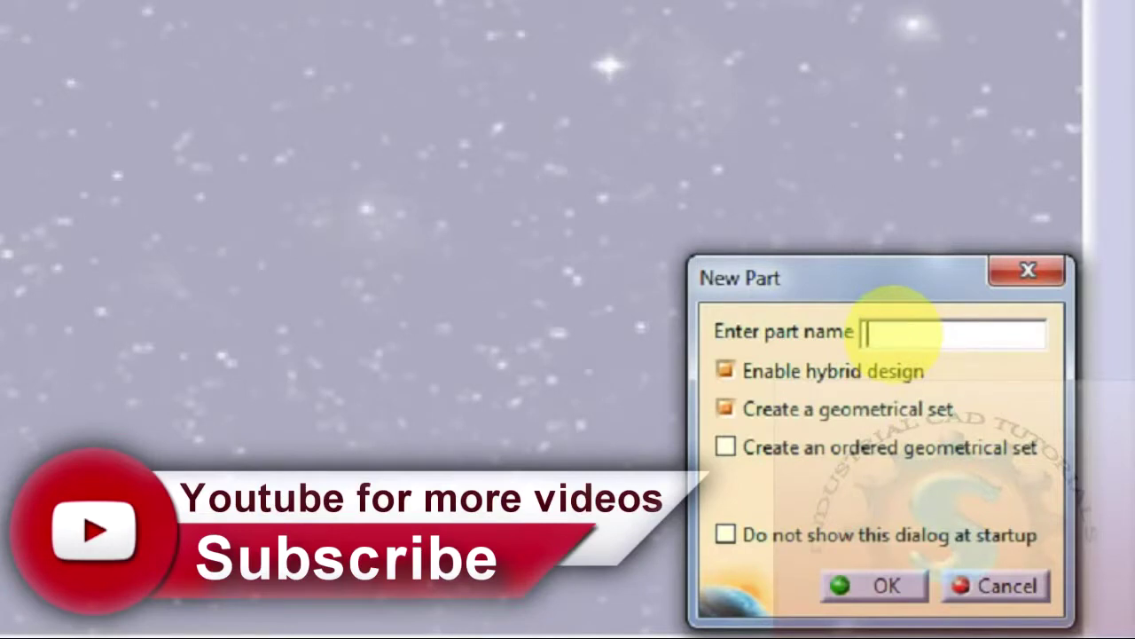
text(0)
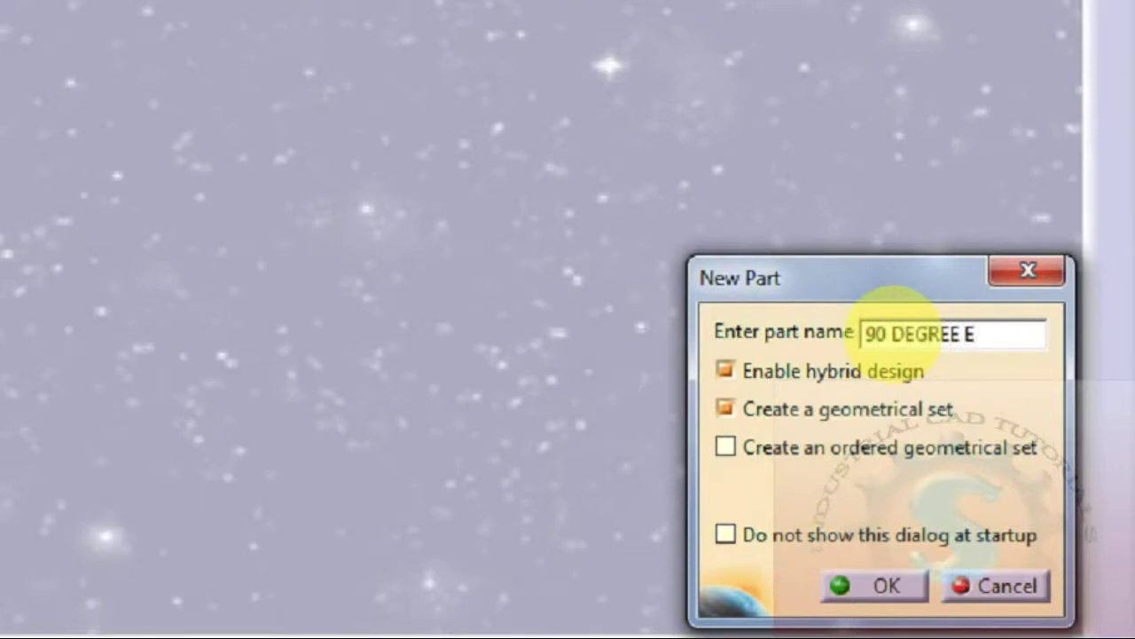
text(DEGREE ELBOW )
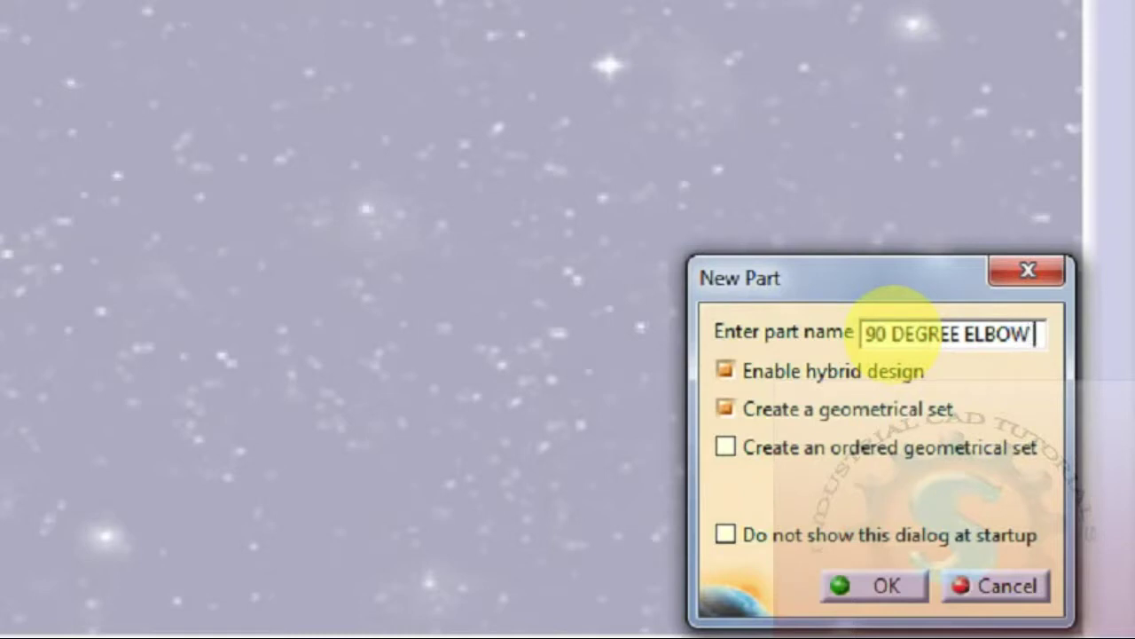
text(3D)
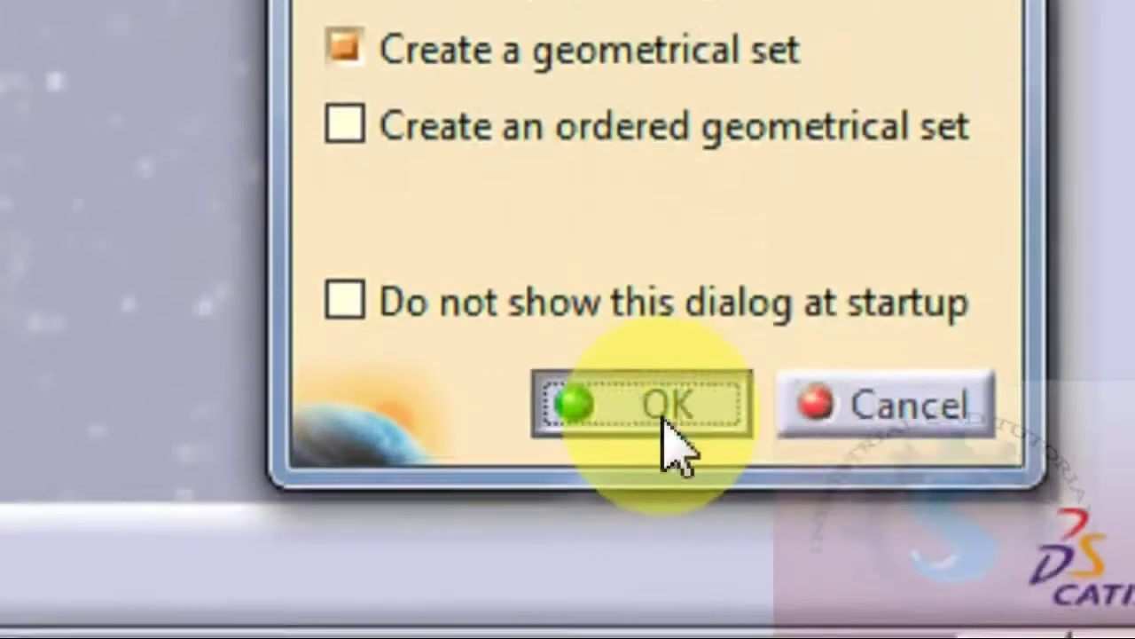
click(664, 416)
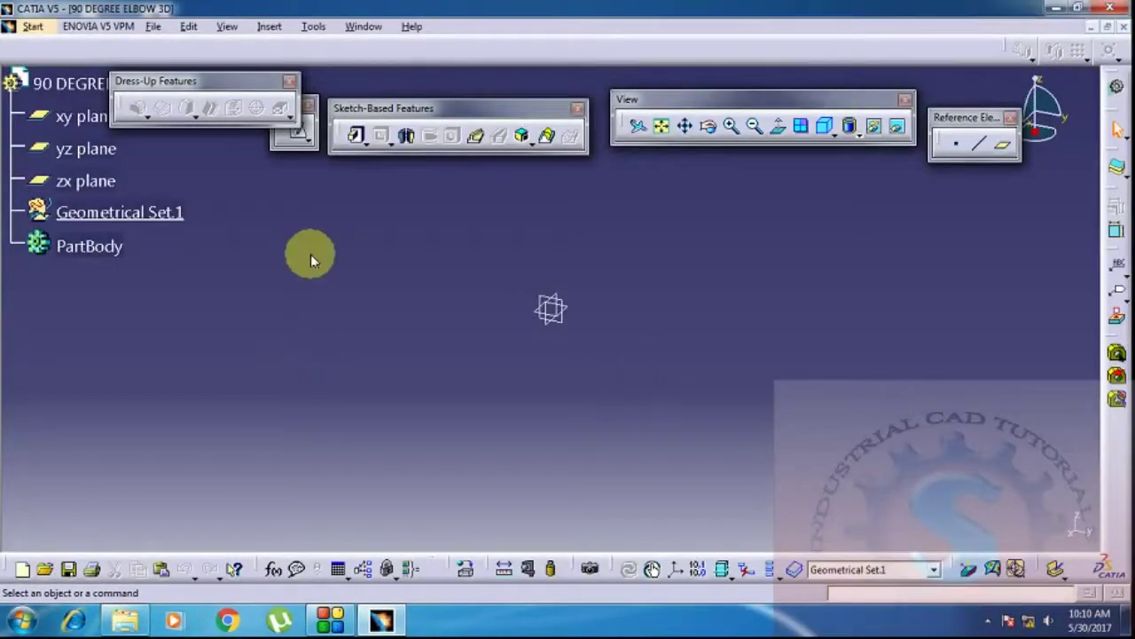
Place the Sketcher toolbar beneath the Reference Elements toolbar and open a sketch on the xy plane.
middle_drag(570, 312, 506, 330)
click(80, 116)
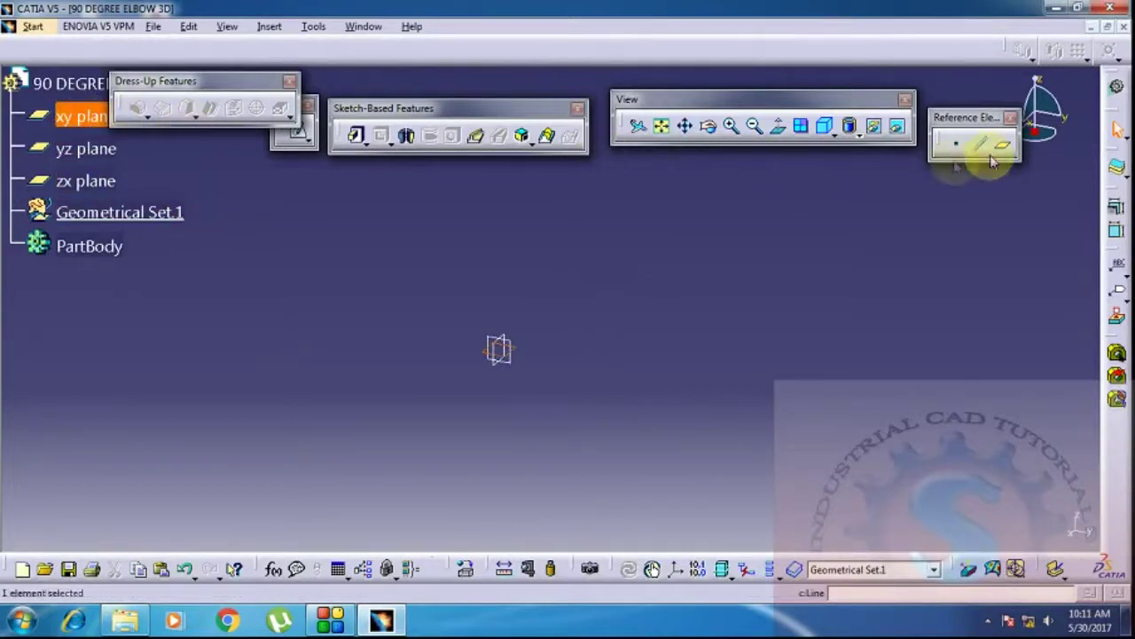
mouse_move(296, 182)
mouse_down()
mouse_move(834, 254)
mouse_move(917, 195)
mouse_move(926, 215)
mouse_up()
click(942, 197)
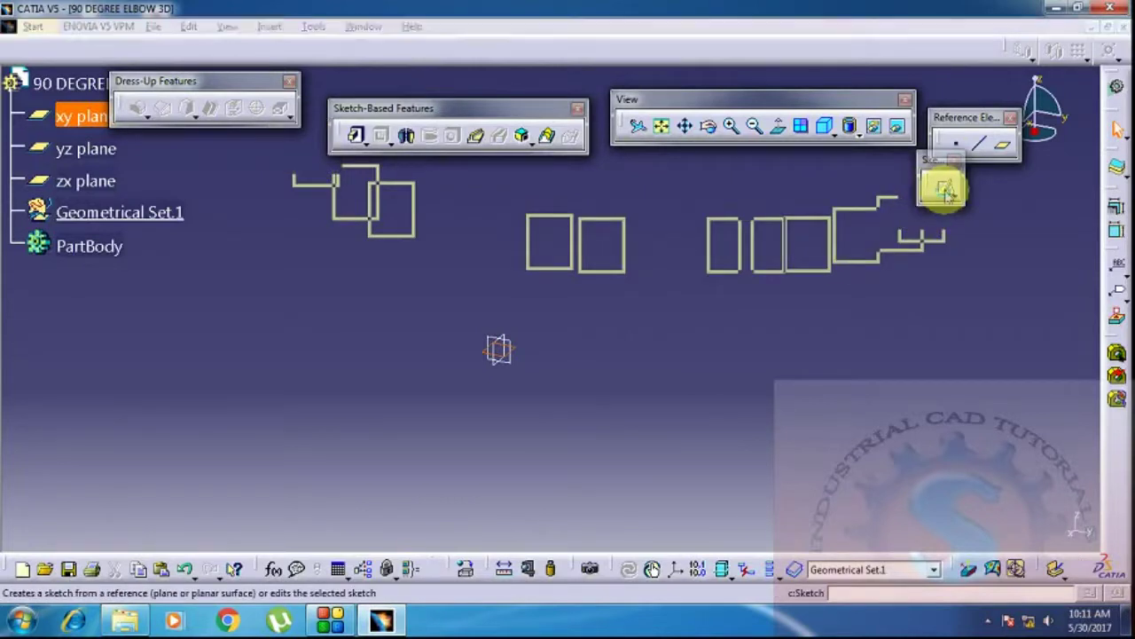
mouse_move(702, 325)
middle_down()
mouse_move(512, 355)
mouse_move(545, 298)
mouse_move(542, 313)
middle_up()
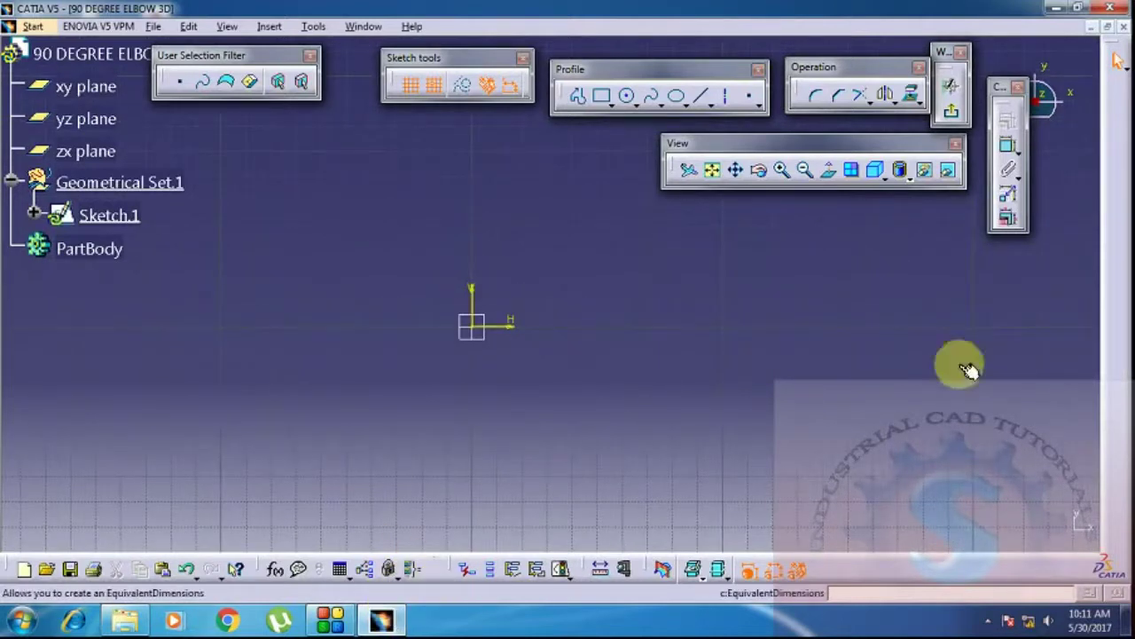
middle_drag(537, 362, 629, 385)
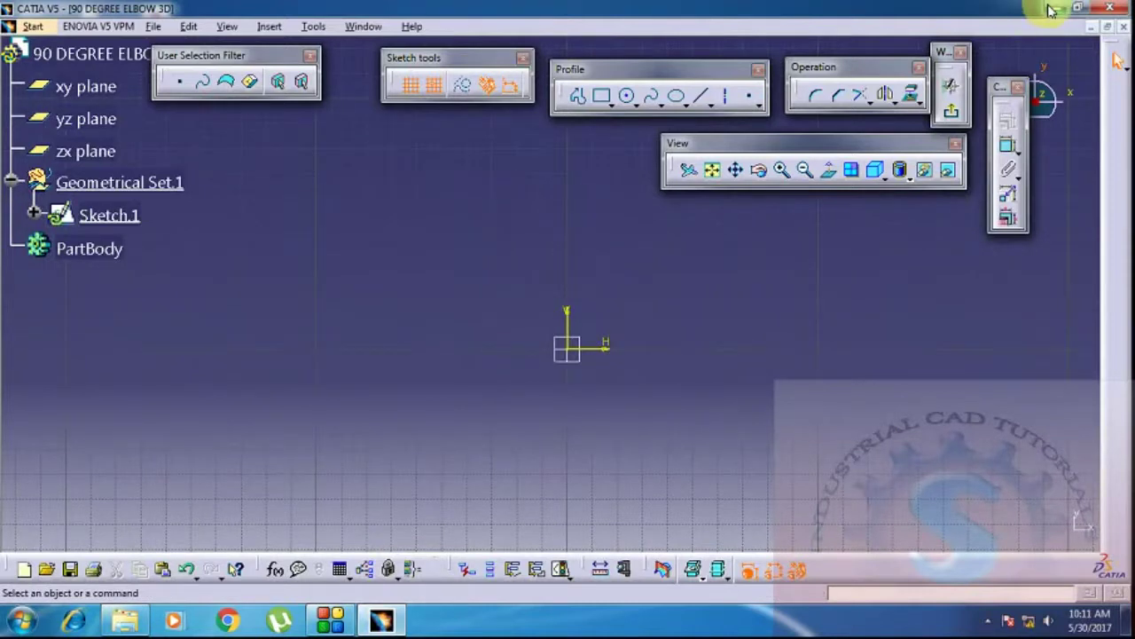
Open the 90 DEGREE ELBOW drawing file from the desktop and return to CATIA while it loads.
click(1051, 9)
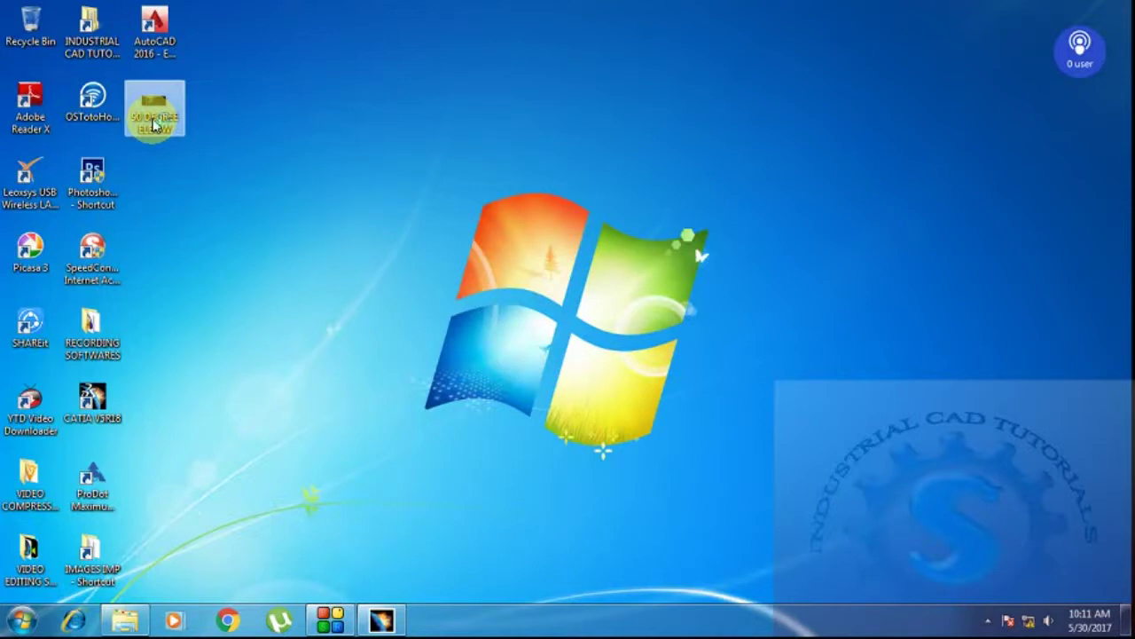
click(391, 619)
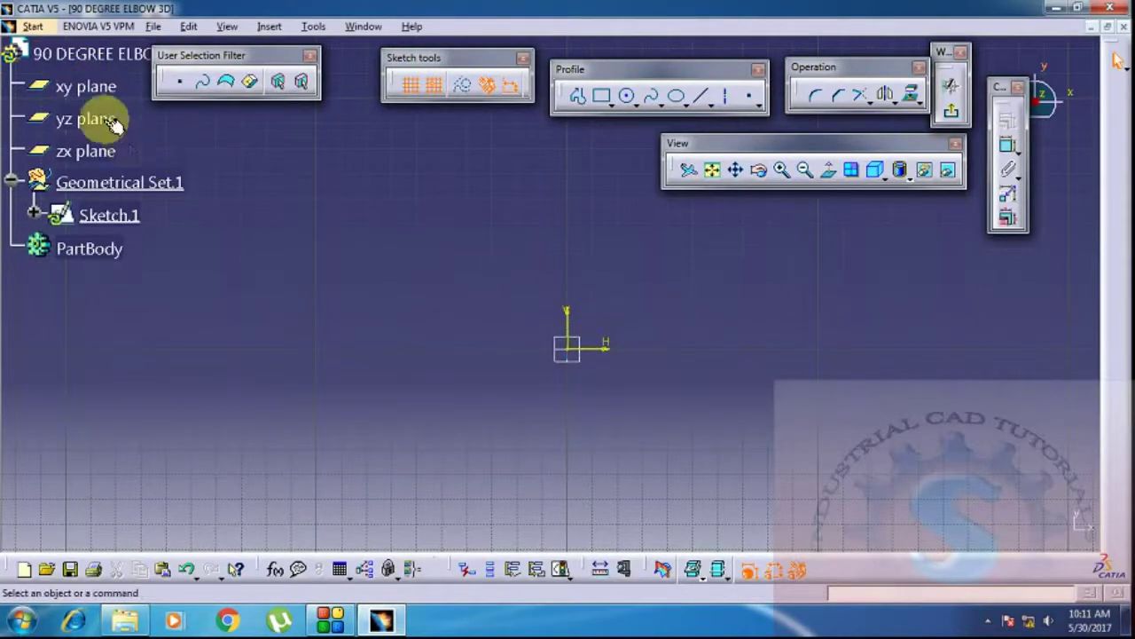
Rearrange the Sketch tools, Profile, Operation, Workbench, Constraint and View toolbars compactly above the sketch area.
drag(438, 61, 400, 61)
drag(600, 66, 507, 51)
drag(824, 67, 772, 56)
drag(926, 53, 914, 50)
drag(1011, 86, 993, 53)
drag(821, 152, 738, 139)
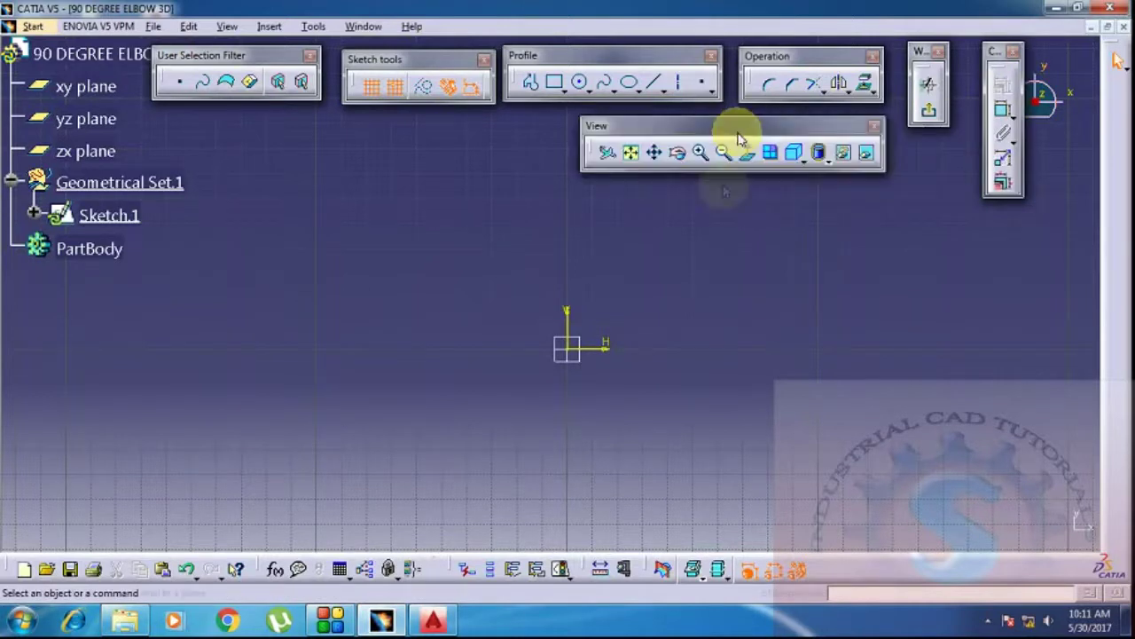
middle_drag(563, 350, 493, 338)
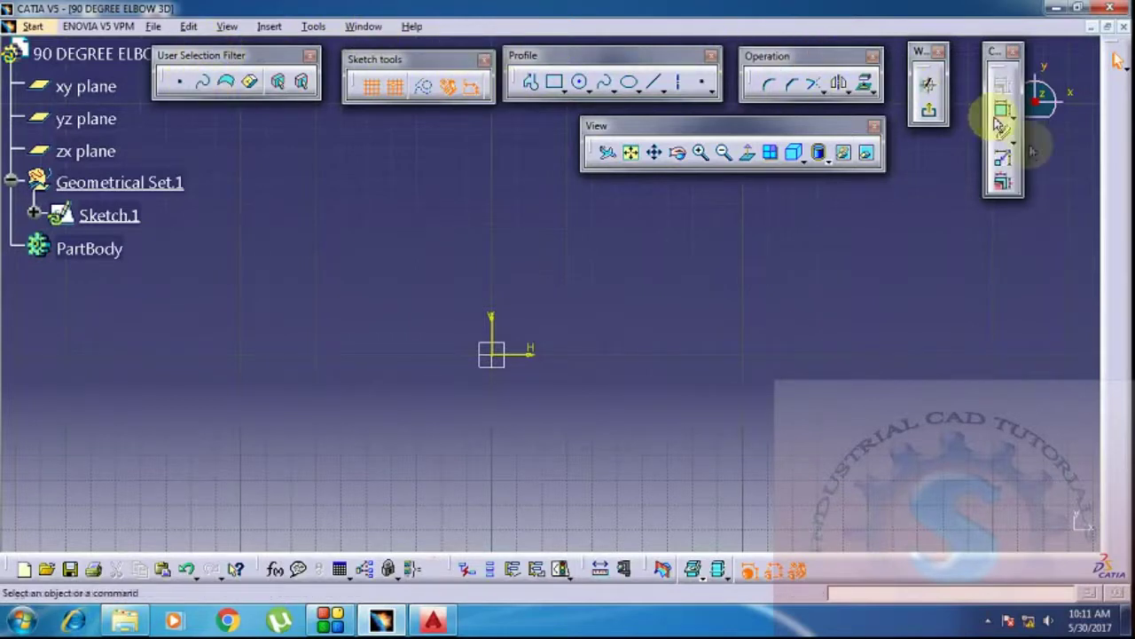
click(929, 110)
middle_drag(542, 254, 666, 216)
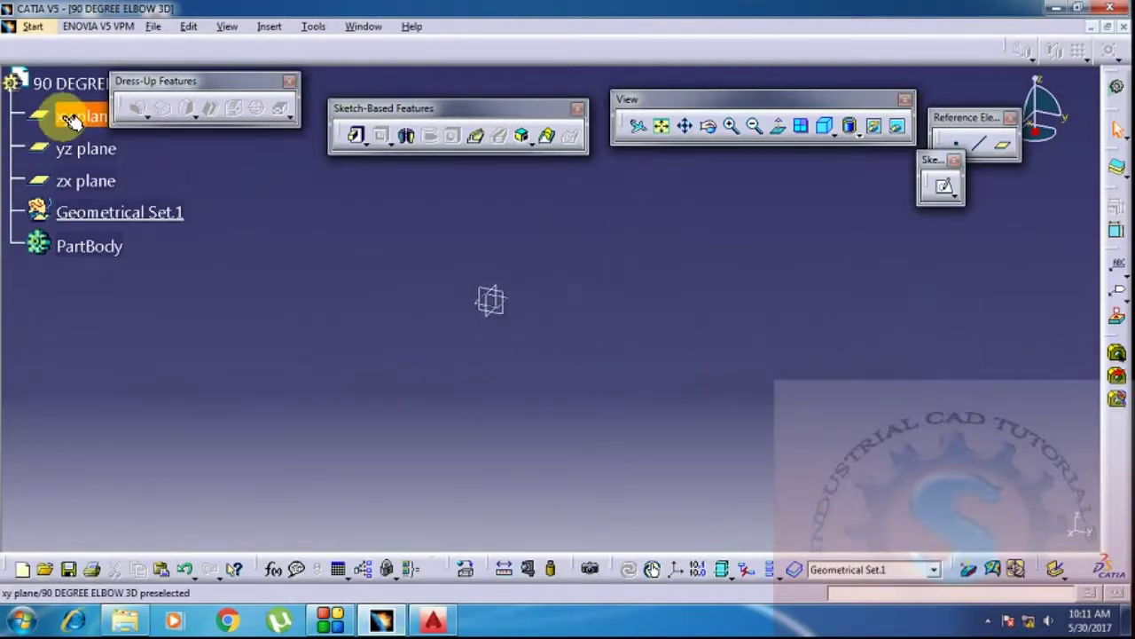
click(944, 188)
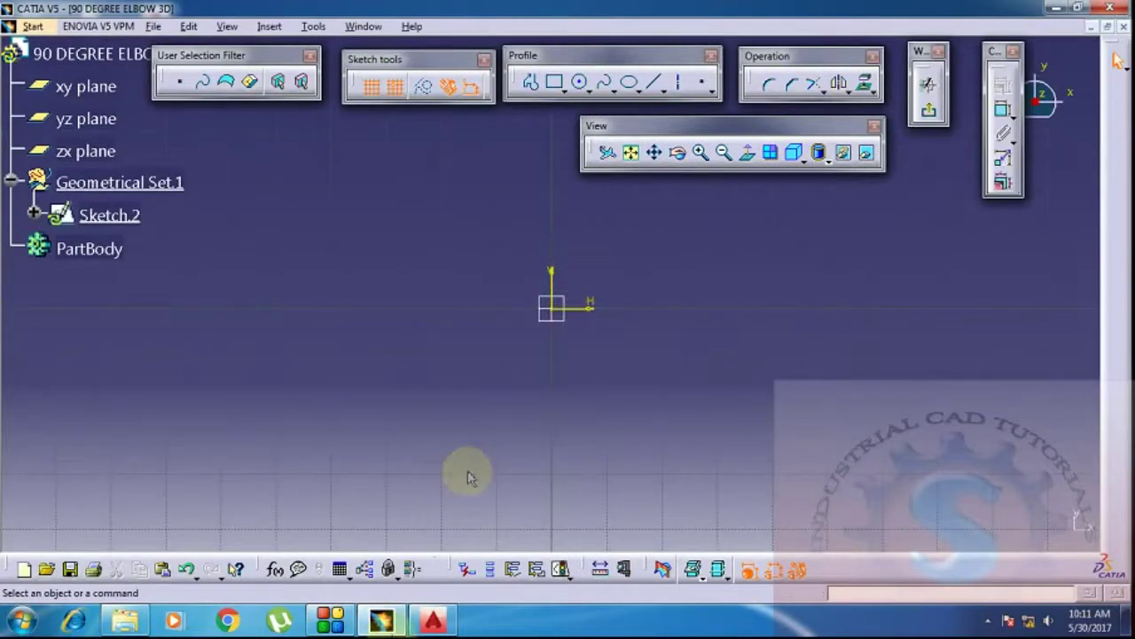
click(433, 619)
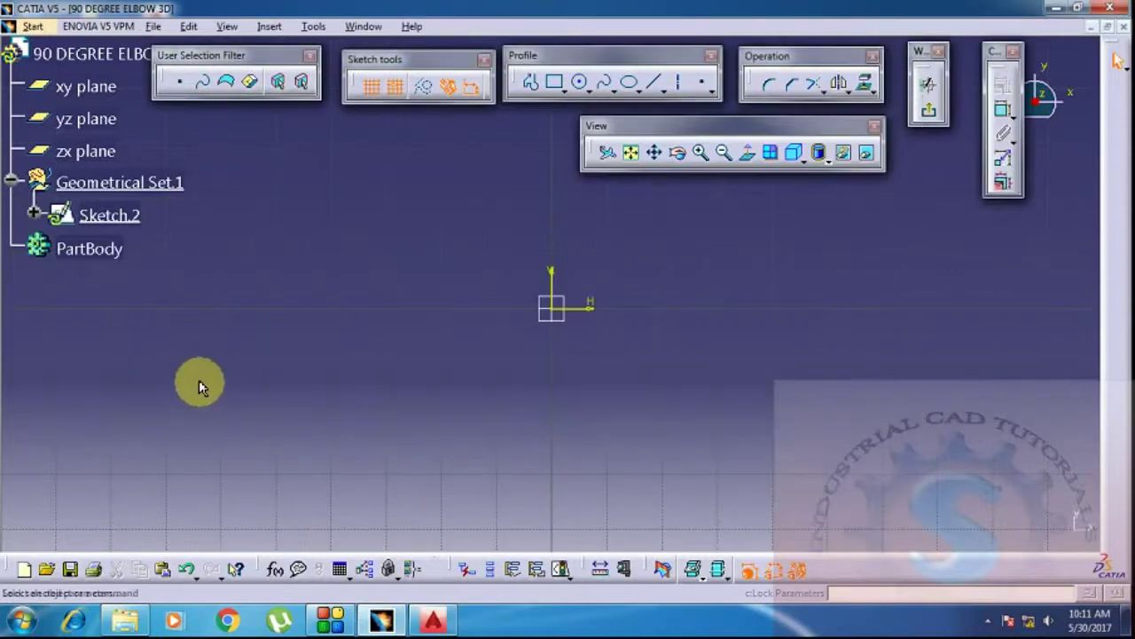
scroll(42, 179, up, 2)
scroll(43, 181, down, 1)
scroll(43, 181, up, 1)
scroll(225, 261, down, 2)
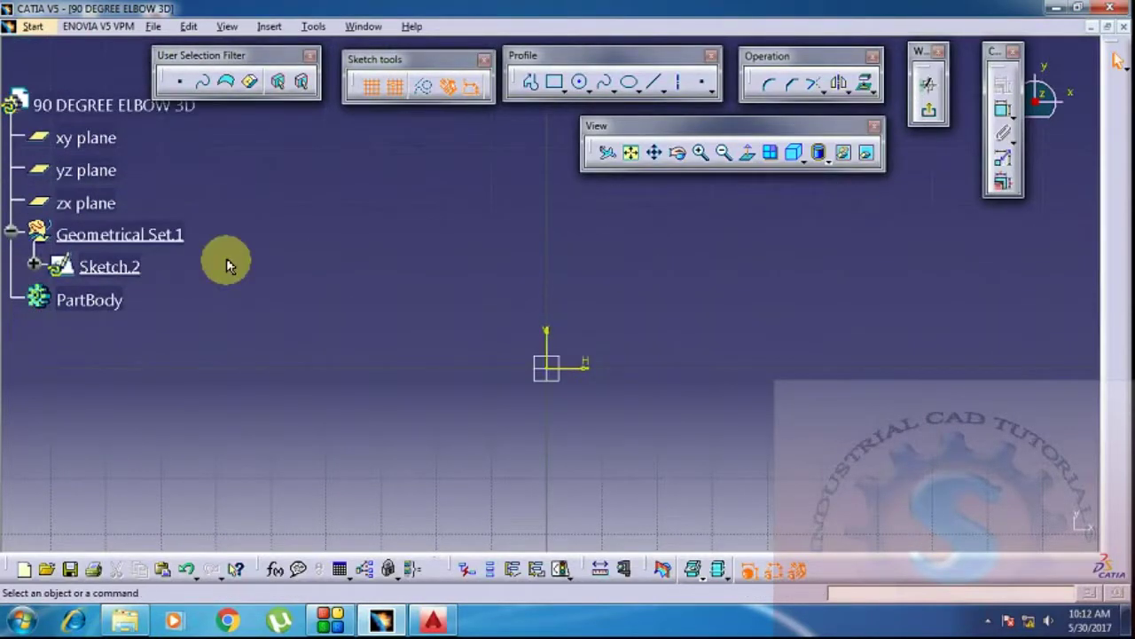
scroll(227, 262, up, 1)
scroll(228, 264, down, 1)
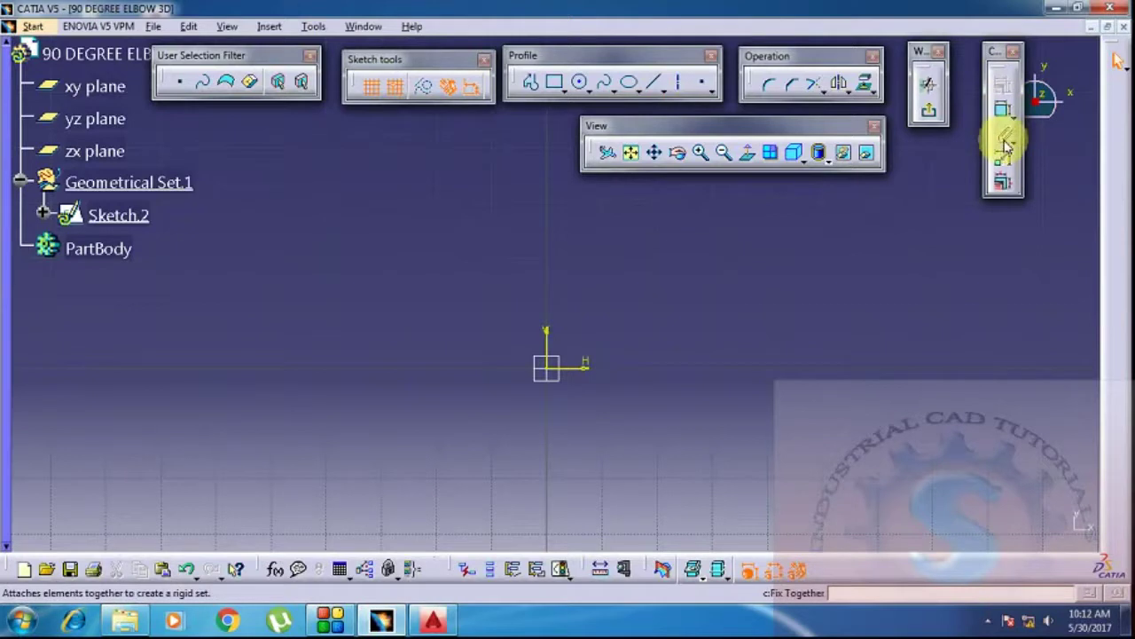
click(804, 160)
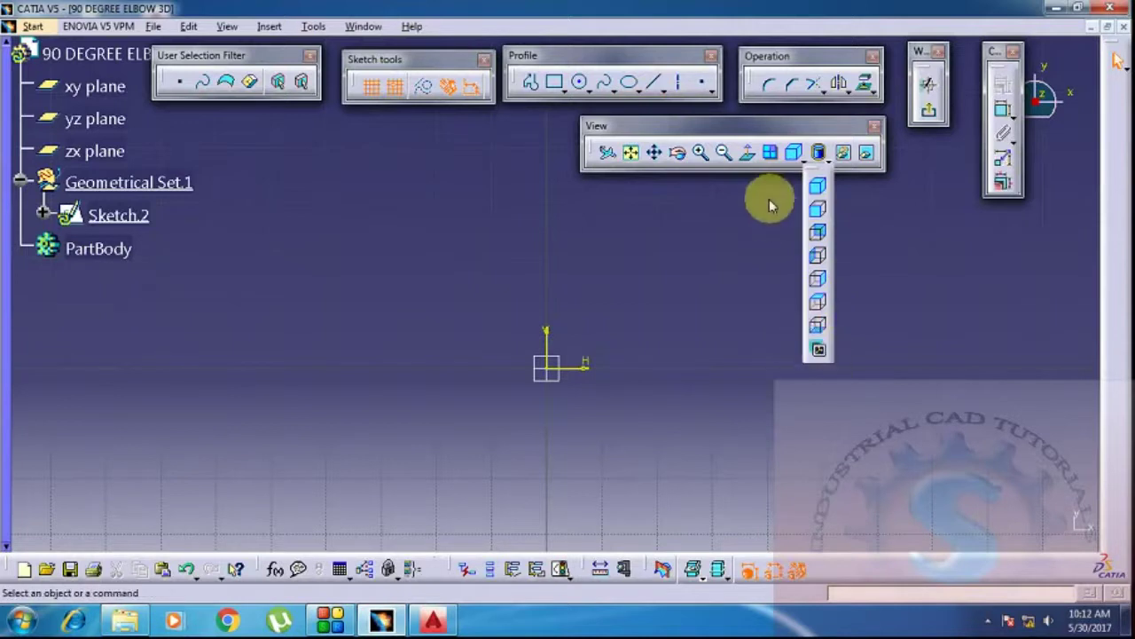
click(829, 157)
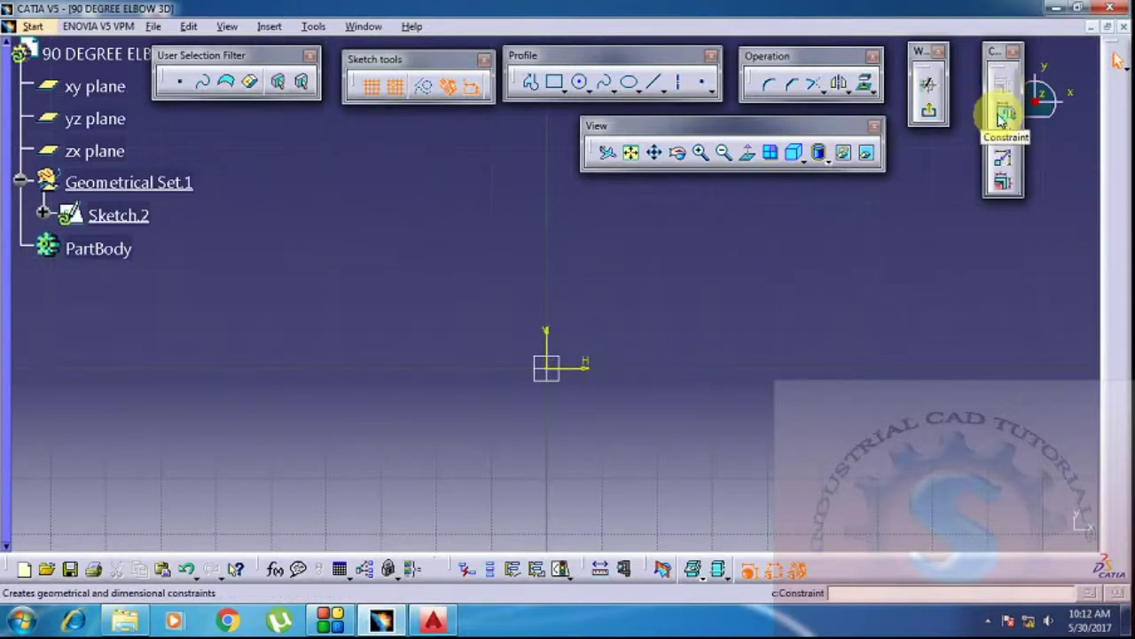
click(436, 618)
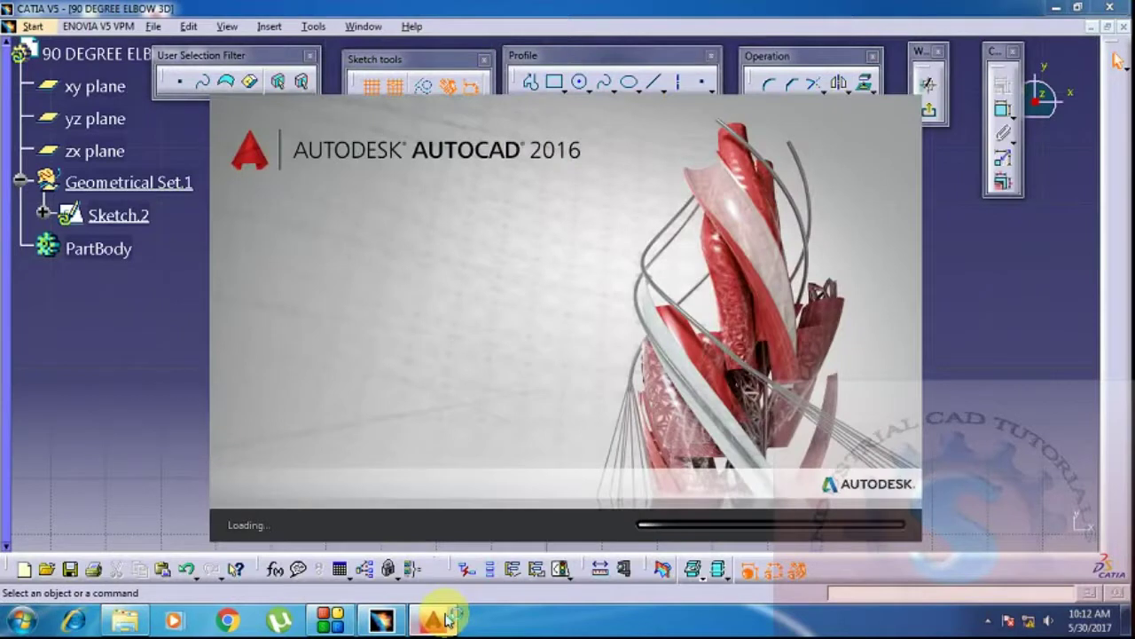
click(170, 387)
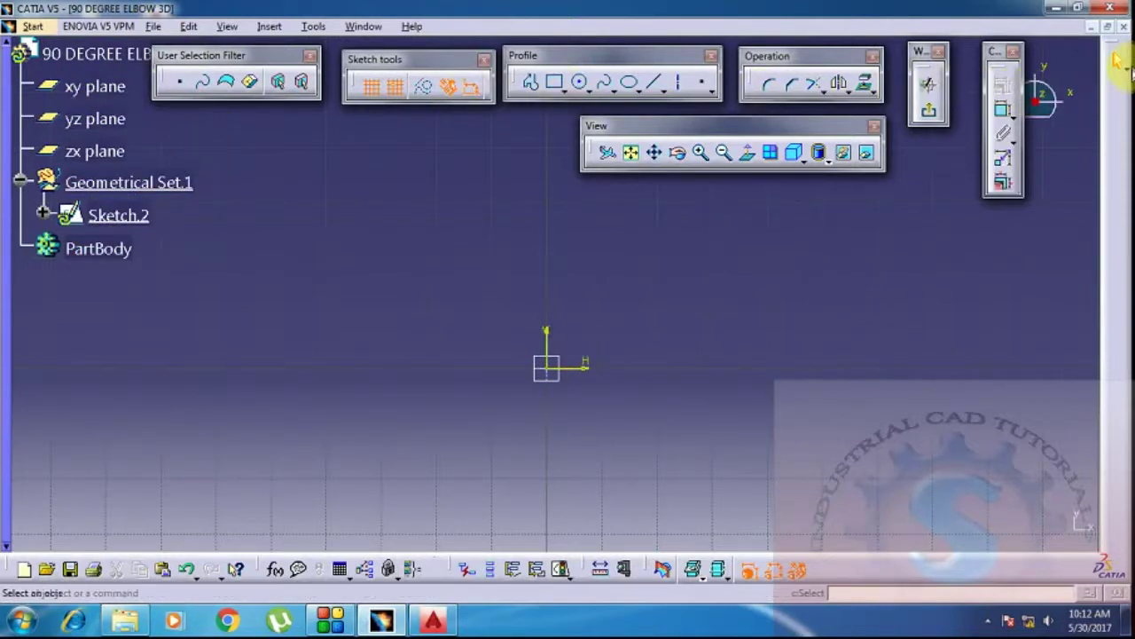
drag(1124, 70, 1128, 75)
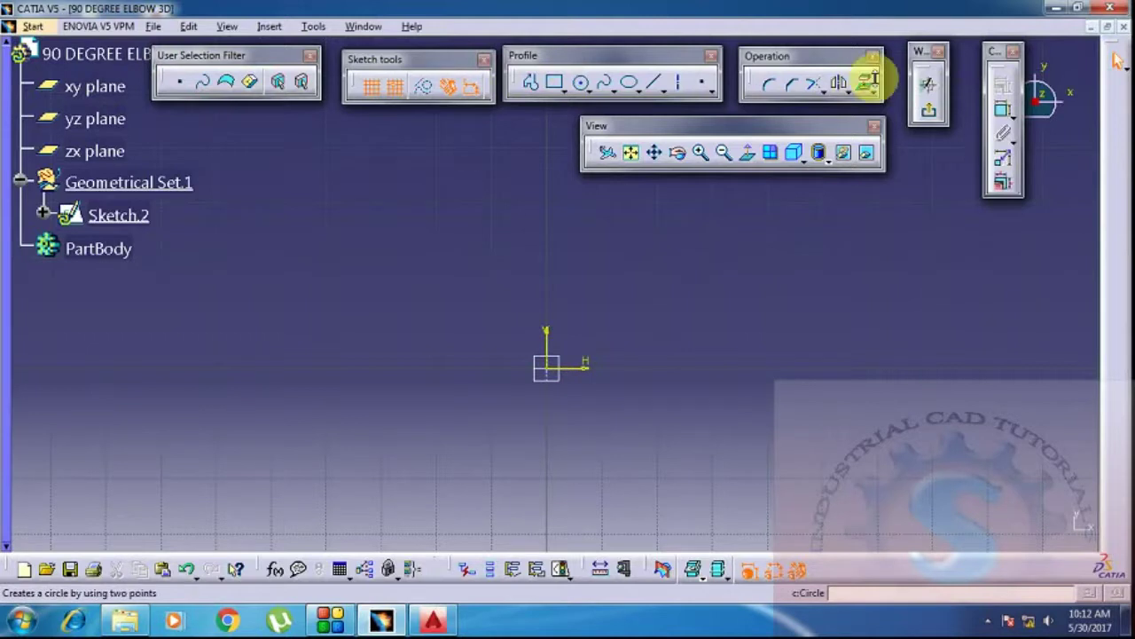
Exit the empty sketch and move the Sketcher and Reference Elements toolbars apart below the View toolbar.
click(923, 111)
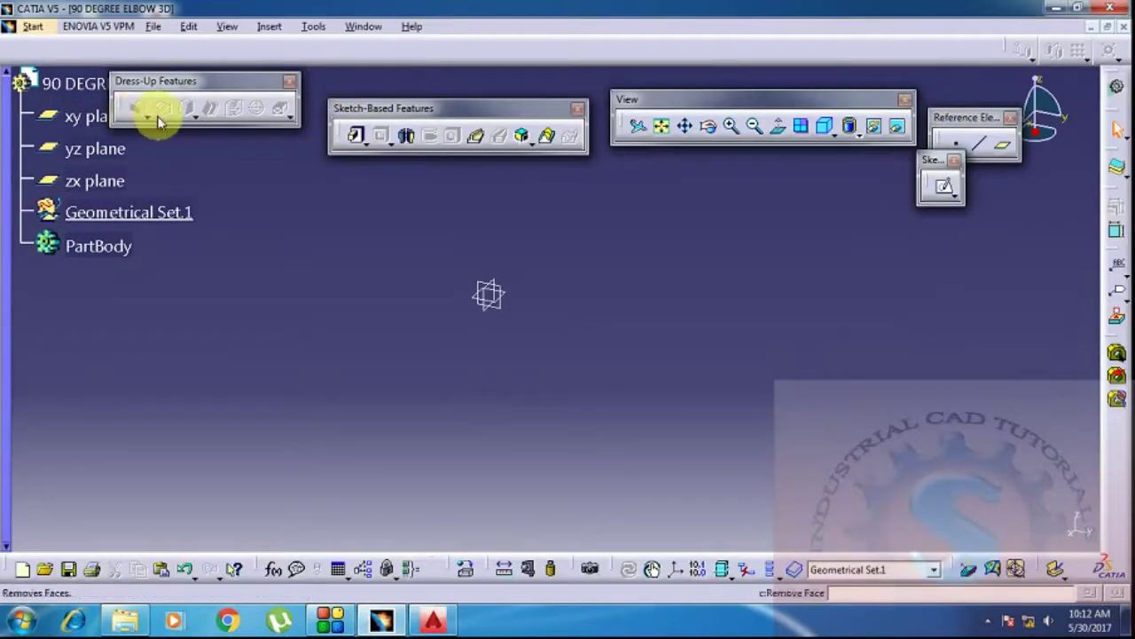
click(151, 121)
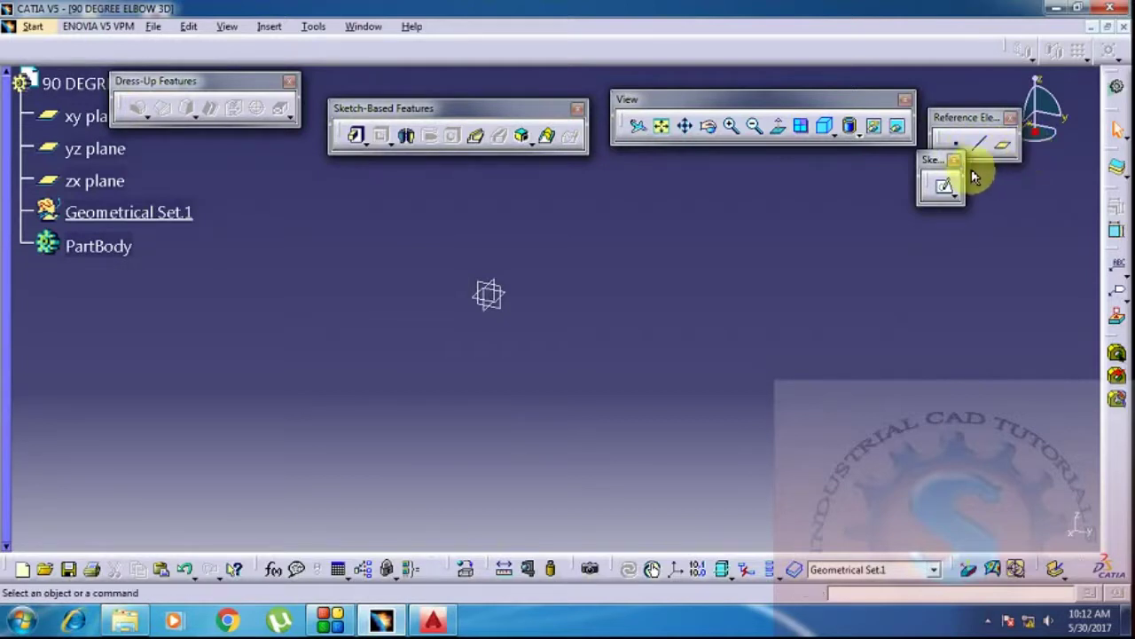
drag(928, 164, 864, 173)
drag(978, 131, 964, 211)
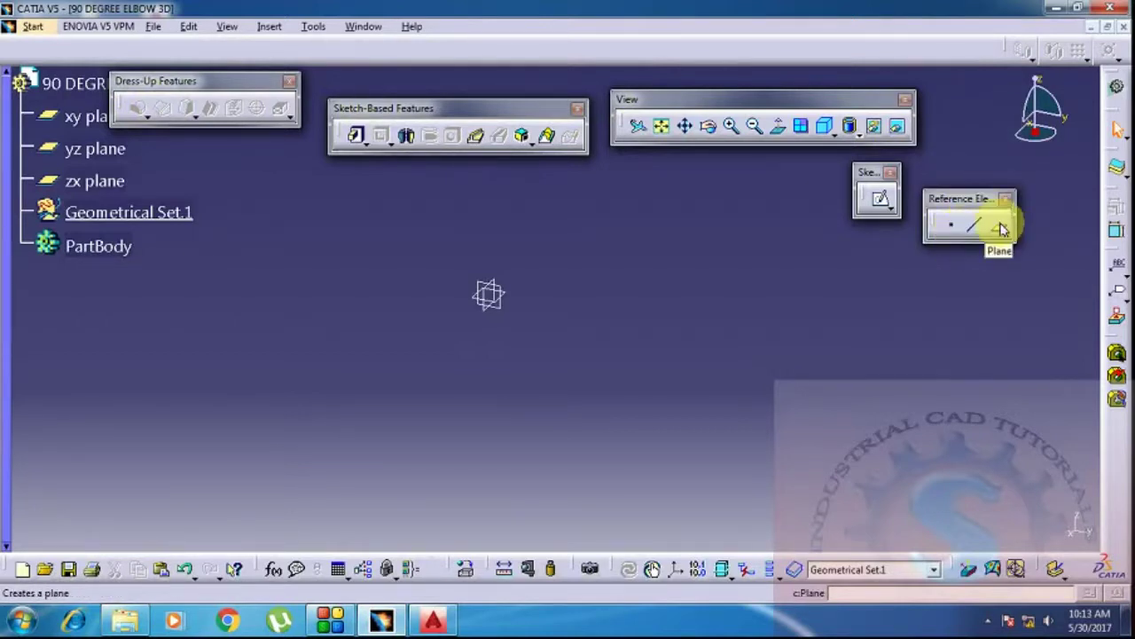
Start a new sketch on the xy plane of the elbow part.
click(84, 117)
click(882, 200)
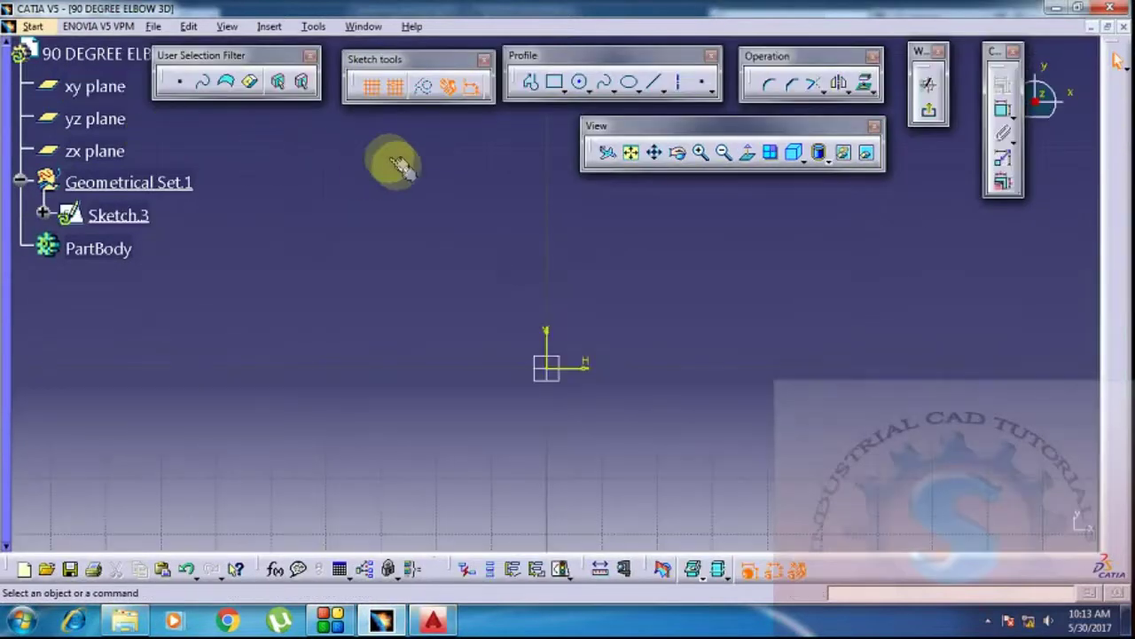
mouse_move(588, 304)
middle_down()
mouse_move(568, 271)
mouse_move(562, 349)
mouse_move(562, 309)
middle_up()
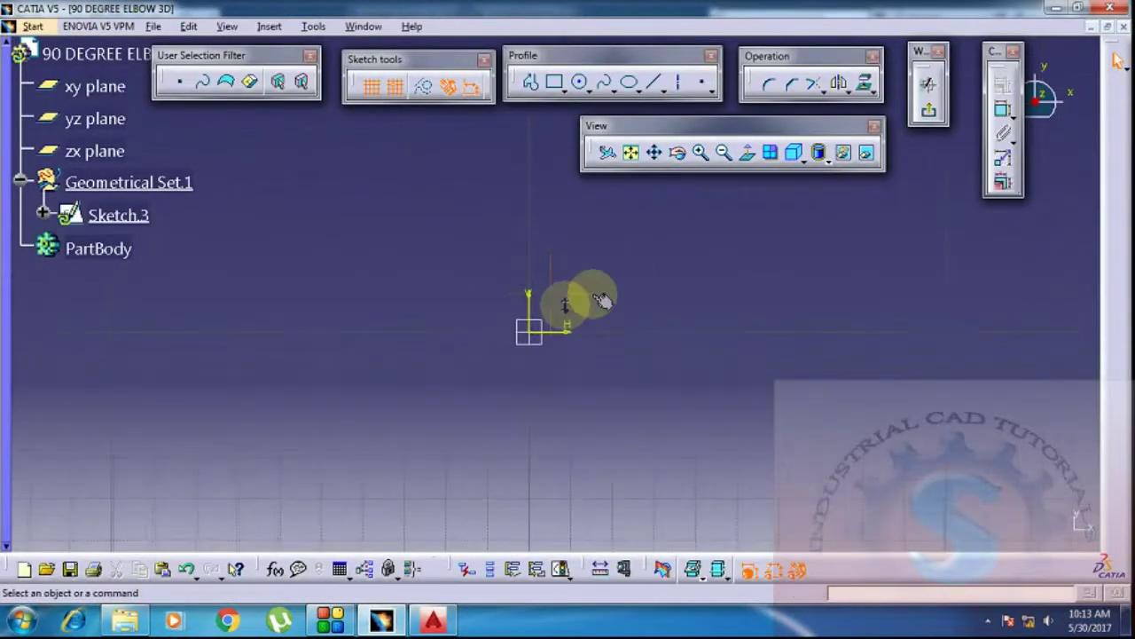
Switch to AutoCAD and examine the dimensions and size table of the 90 degree long radius elbow drawing.
click(426, 621)
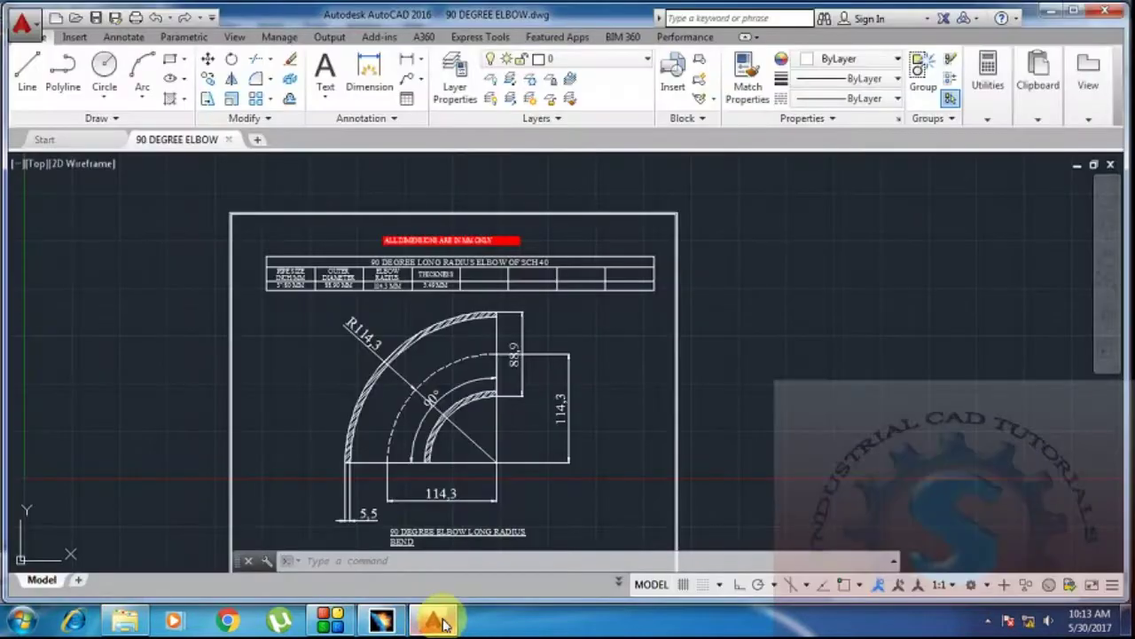
mouse_move(581, 405)
middle_down()
mouse_move(570, 420)
mouse_move(664, 324)
mouse_move(647, 340)
middle_up()
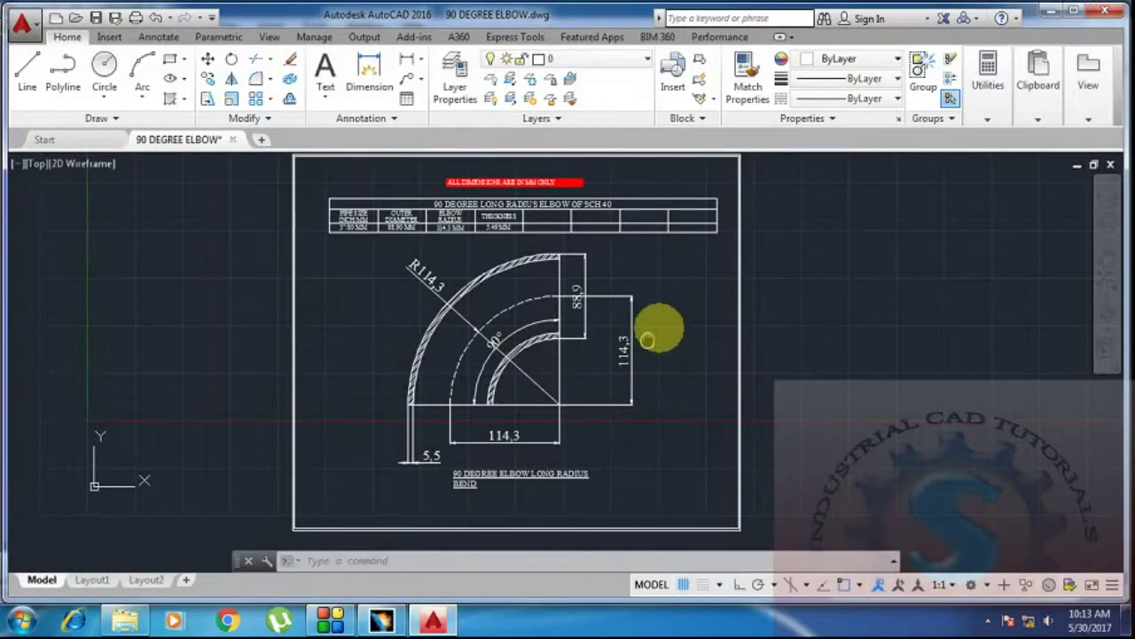
middle_drag(646, 340, 654, 357)
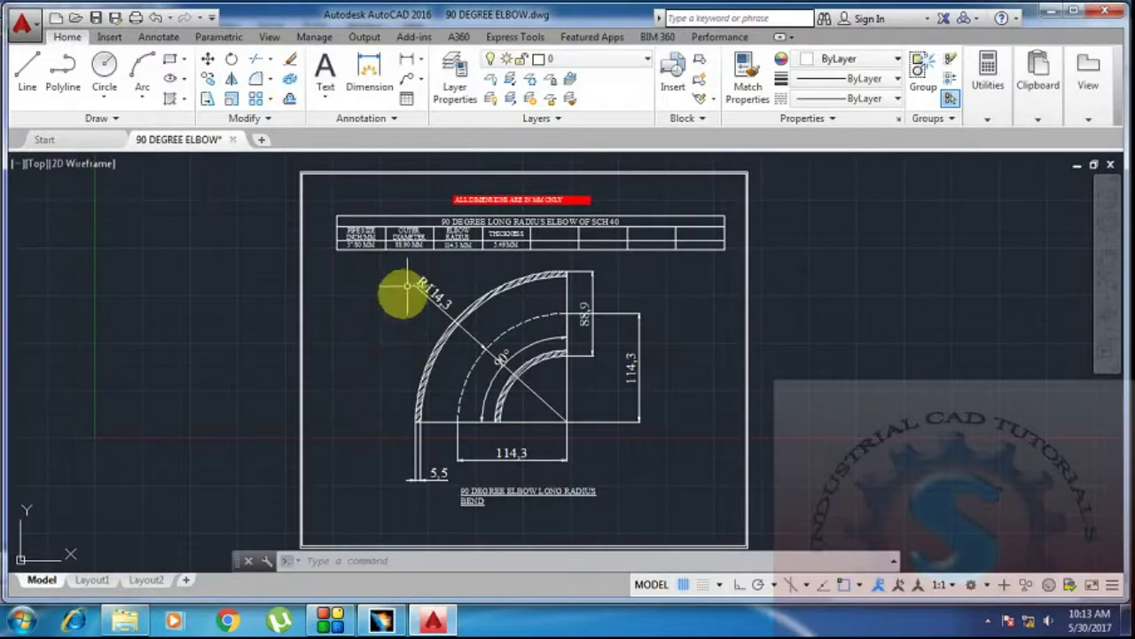
Examine the elbow's radius, diameter, angle and wall thickness dimensions together with the size table above the drawing.
middle_drag(396, 322, 408, 337)
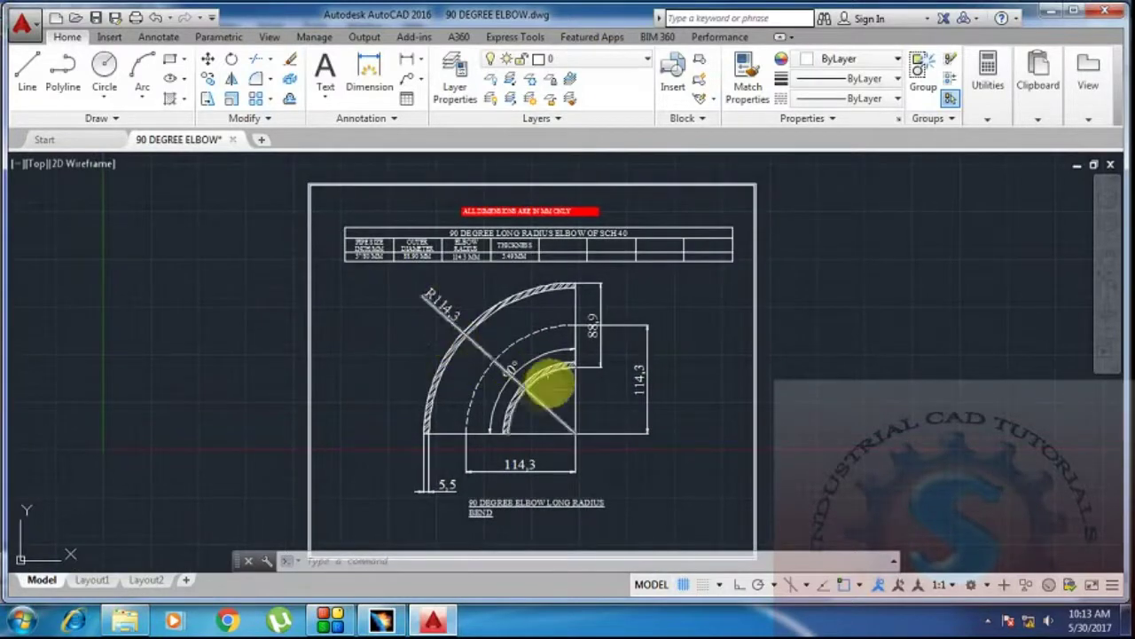
scroll(550, 383, up, 2)
middle_drag(588, 363, 606, 312)
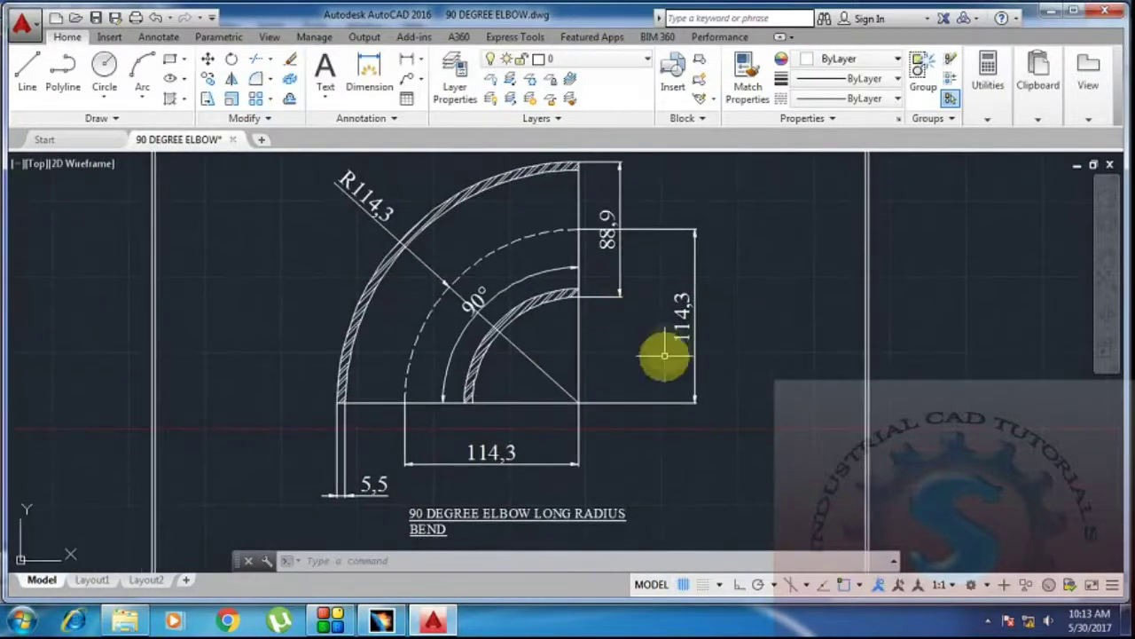
scroll(491, 451, down, 2)
scroll(501, 330, up, 2)
middle_drag(494, 314, 444, 370)
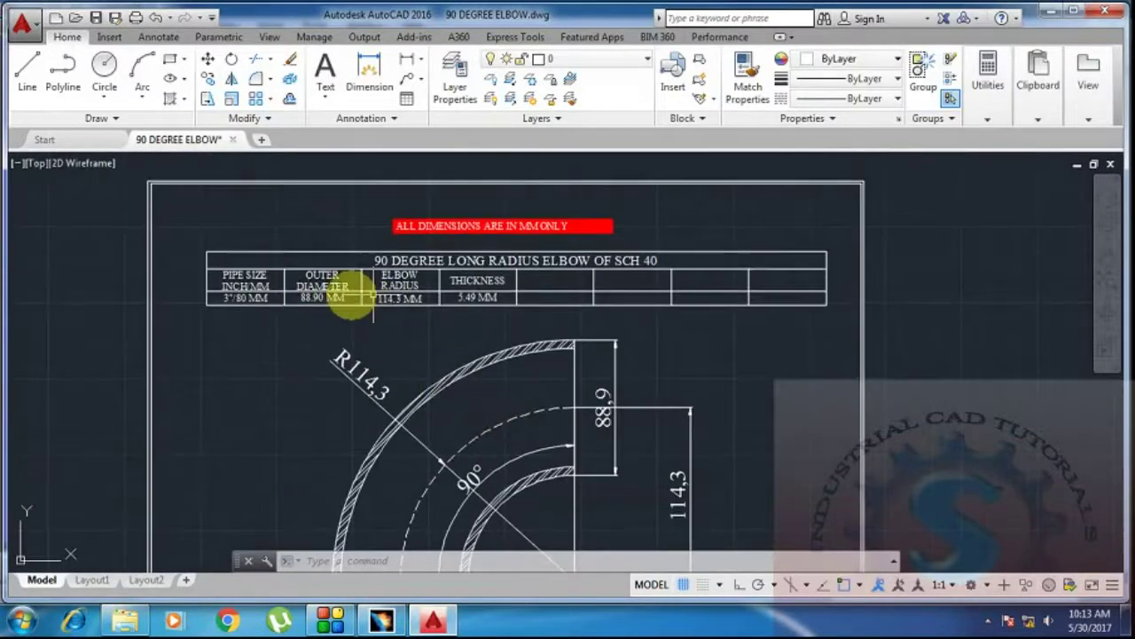
scroll(532, 426, down, 2)
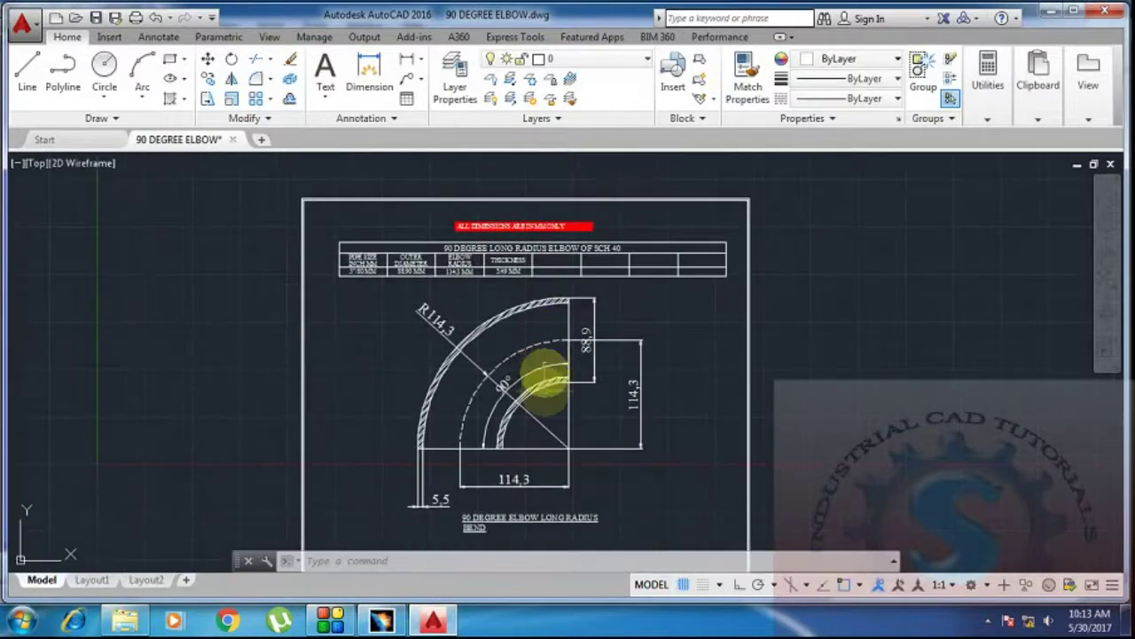
middle_drag(554, 423, 558, 381)
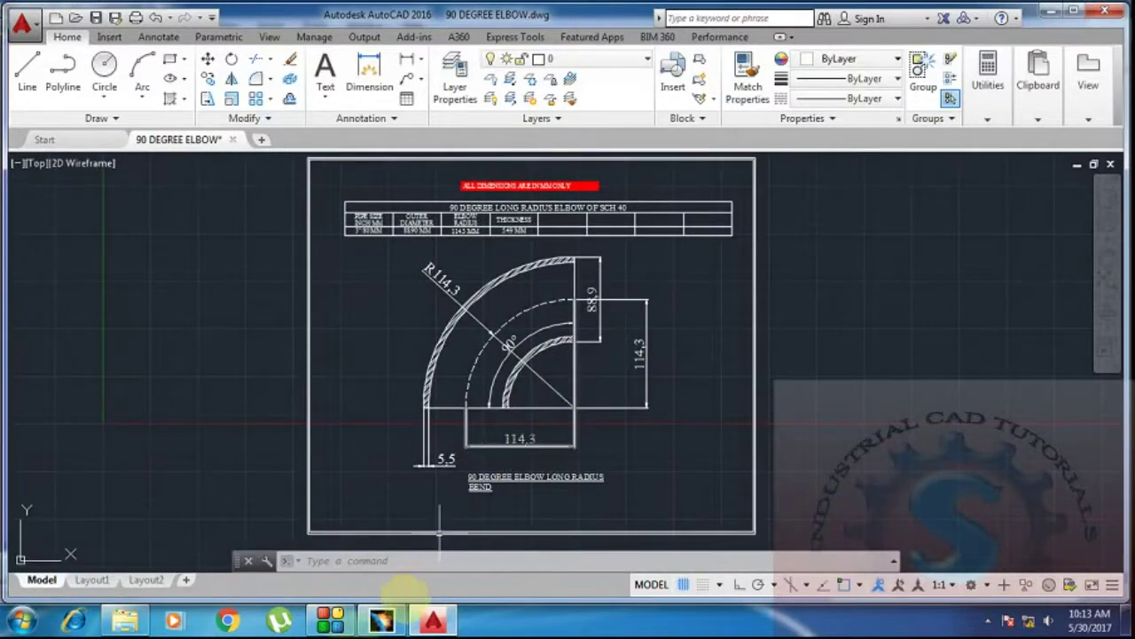
Switch to CATIA and sketch a circle about 80 mm in diameter centred on the origin, with a diameter dimension.
click(382, 622)
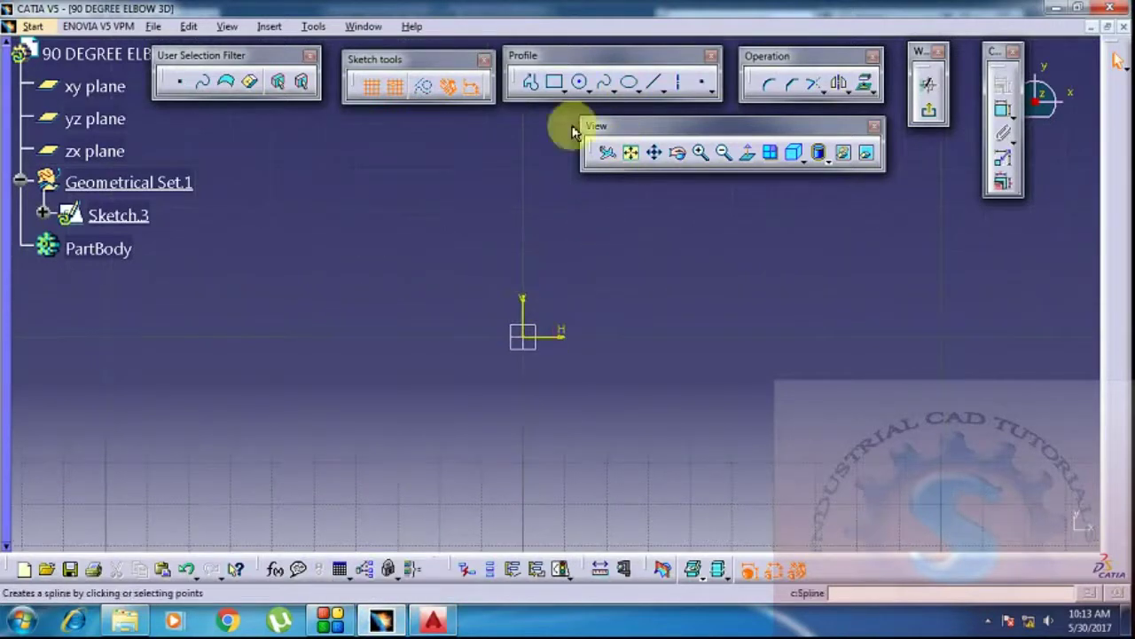
click(523, 335)
click(711, 348)
mouse_move(718, 319)
middle_down()
mouse_move(704, 278)
mouse_move(689, 343)
middle_up()
click(679, 283)
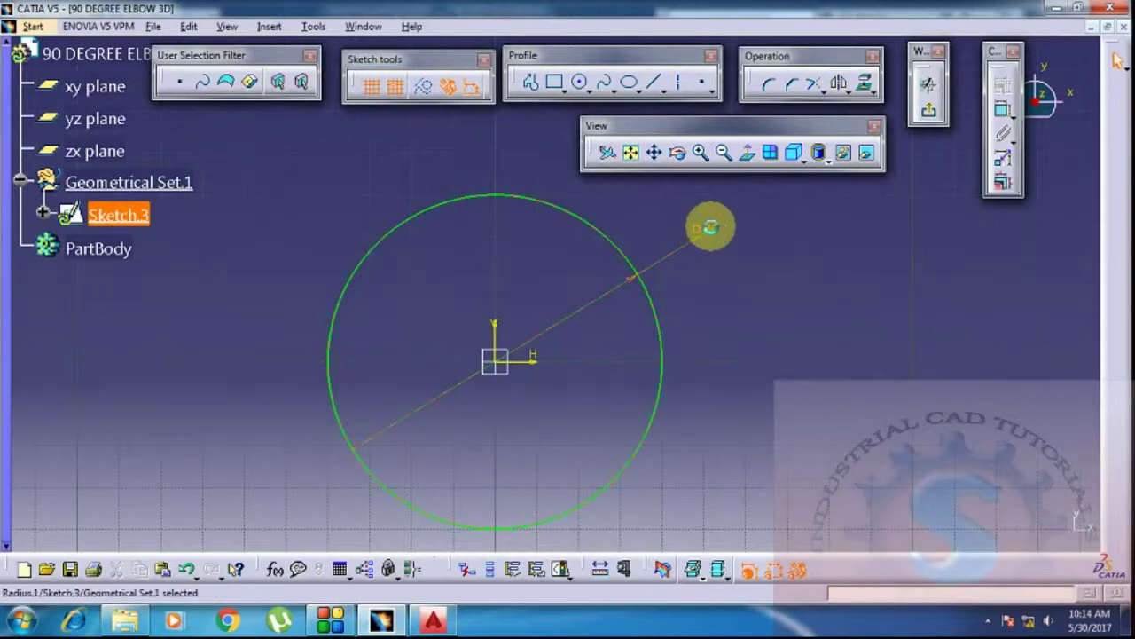
Change the circle's dimension type to Radius and set its value to 114.3 mm.
double_click(711, 227)
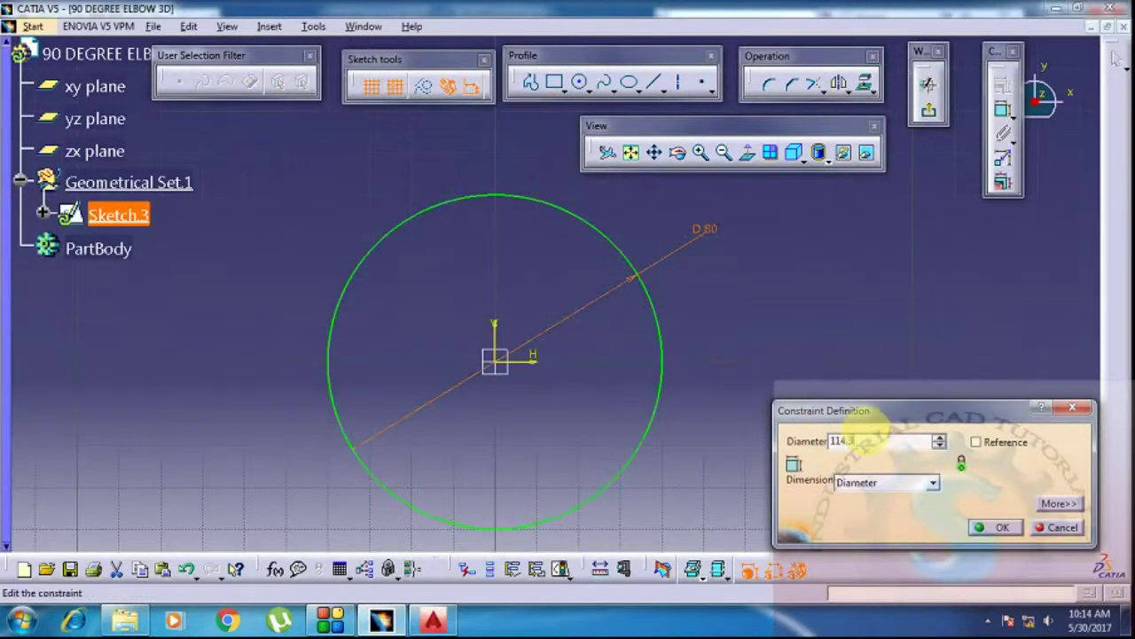
key(Return)
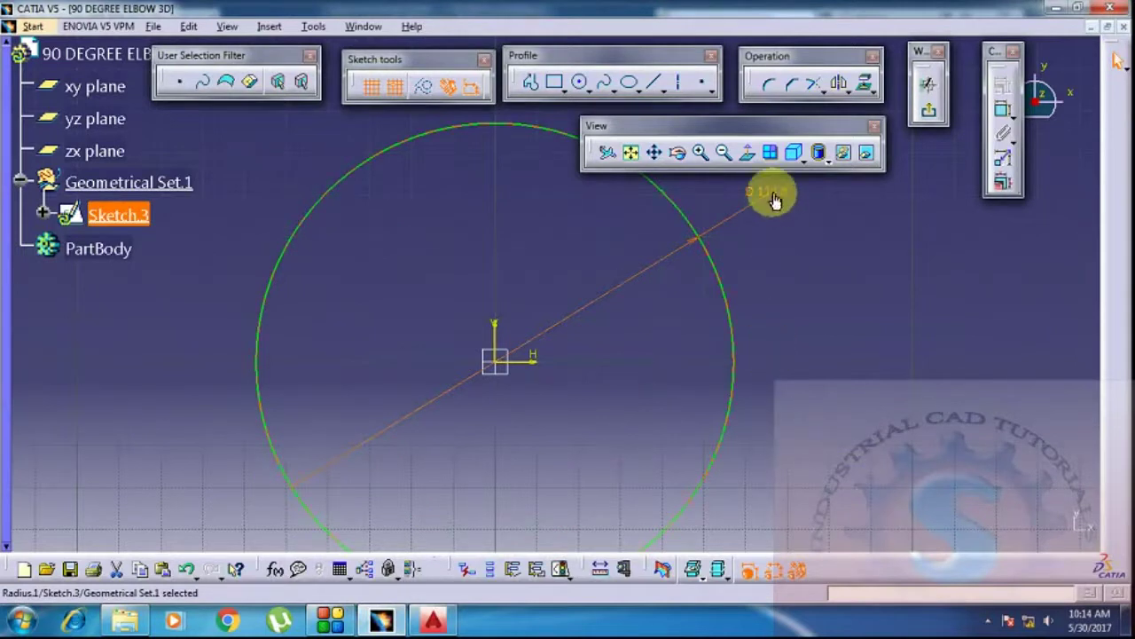
double_click(772, 197)
click(887, 482)
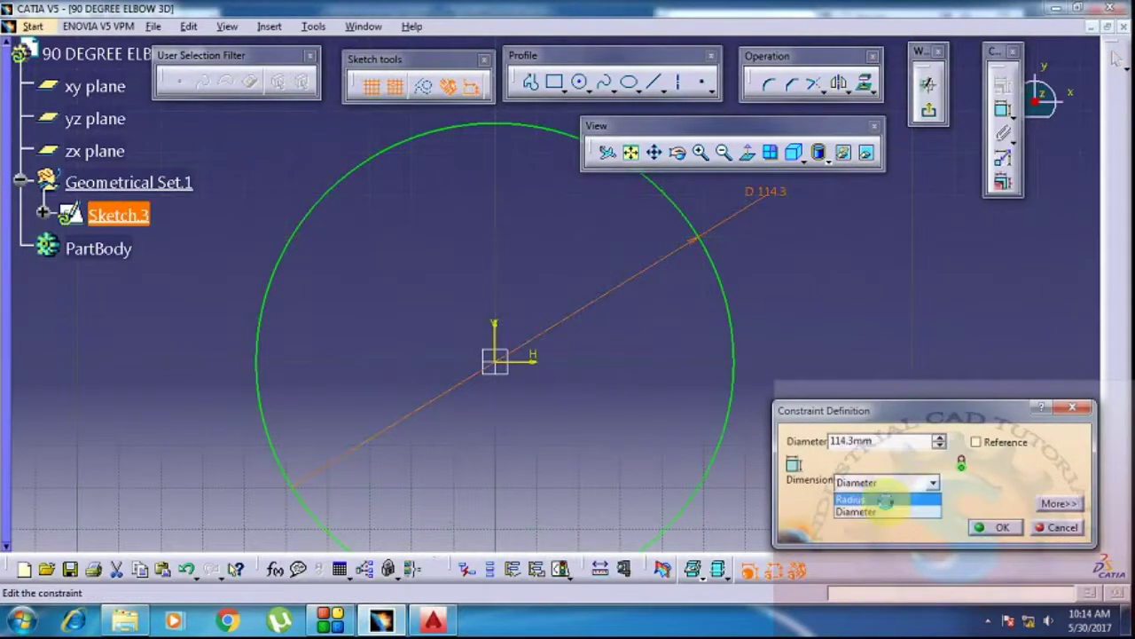
click(878, 499)
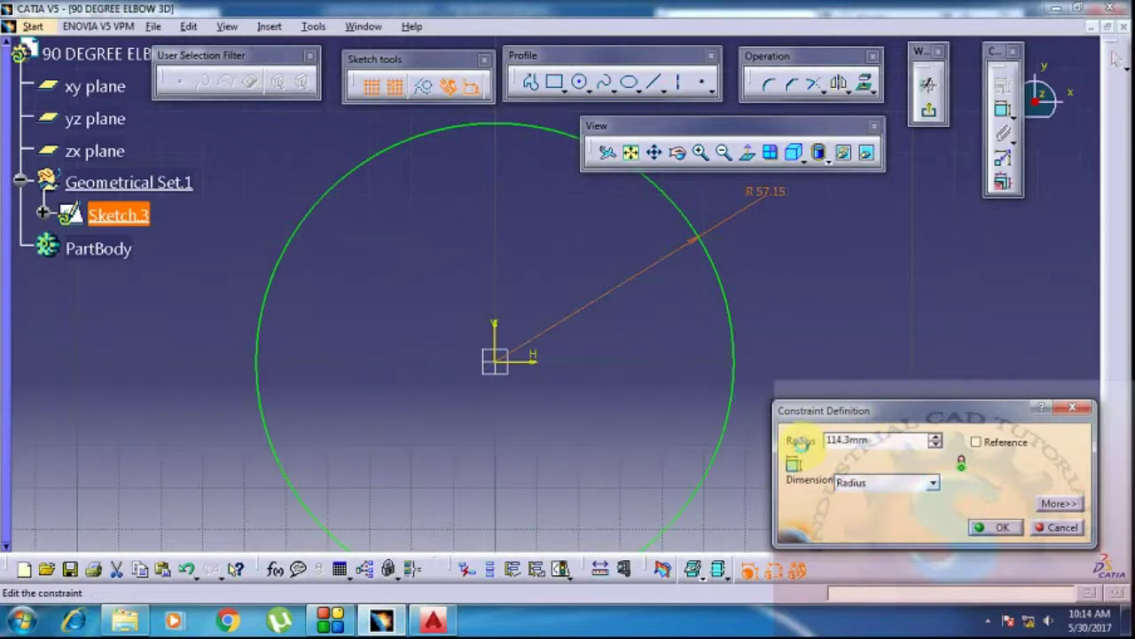
key(Return)
Draw two lines from the origin to the circle, one horizontal toward negative H and one vertical toward positive V.
middle_drag(750, 396, 733, 520)
mouse_move(629, 329)
middle_down()
mouse_move(611, 408)
mouse_move(659, 340)
middle_up()
click(655, 84)
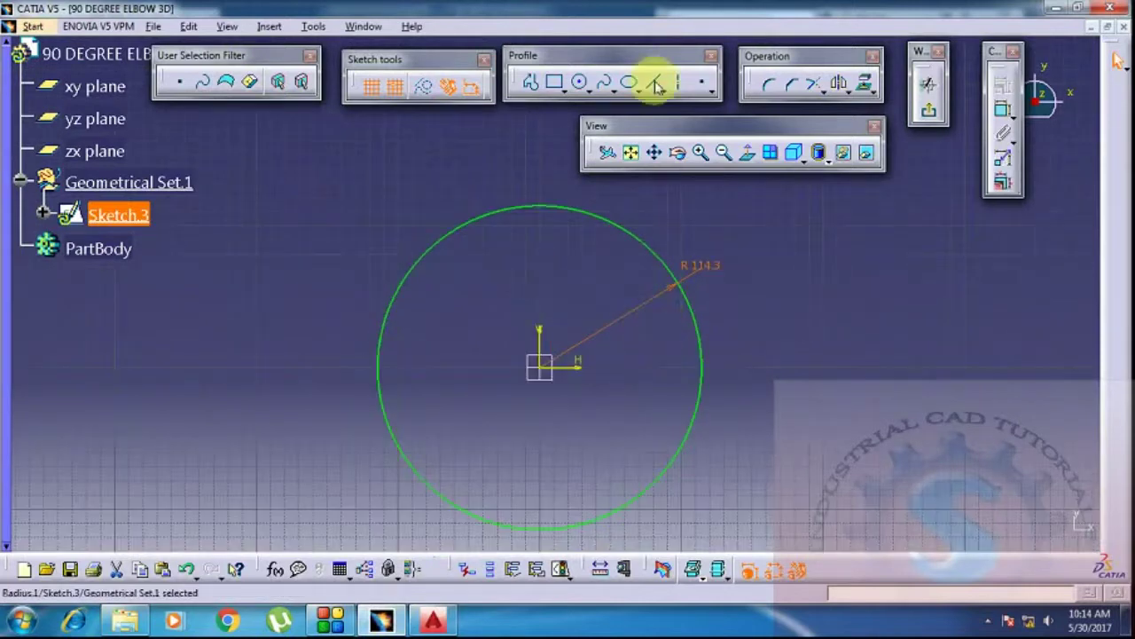
click(543, 366)
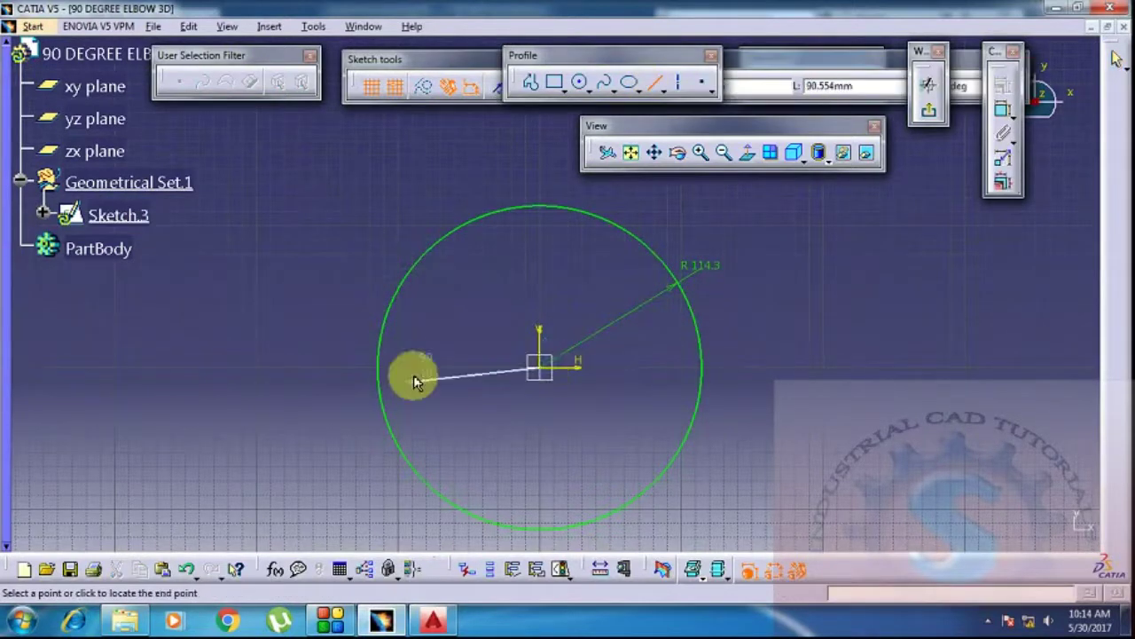
click(506, 365)
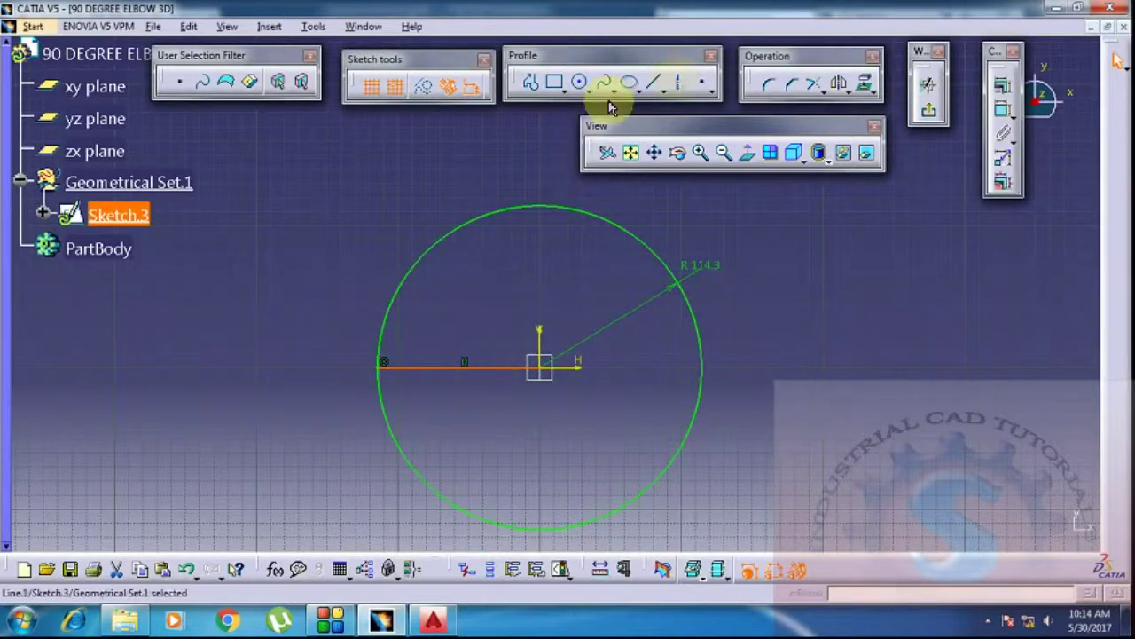
click(653, 81)
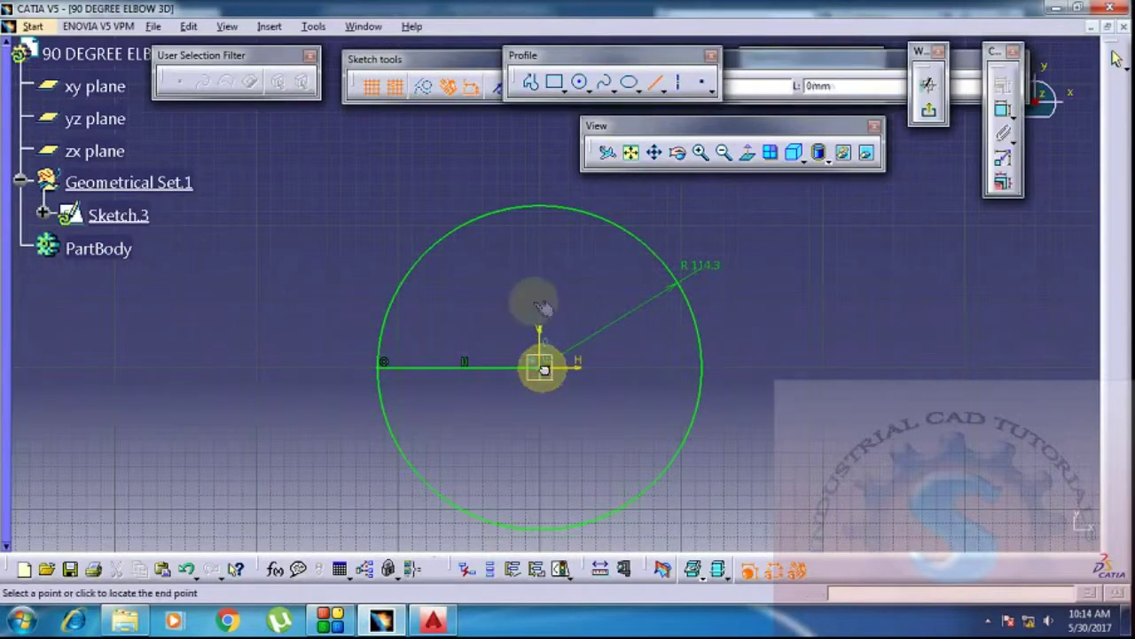
click(539, 204)
Quick Trim the circle down to the quarter arc between the horizontal and vertical lines.
mouse_move(567, 329)
middle_down()
mouse_move(584, 256)
mouse_move(577, 298)
middle_up()
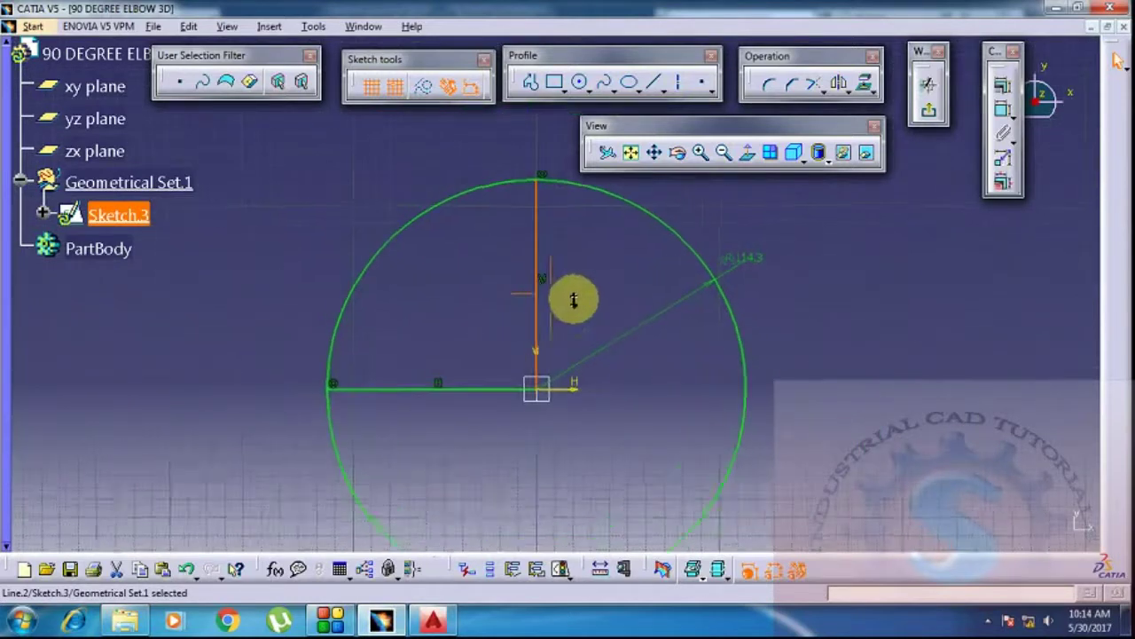
click(848, 89)
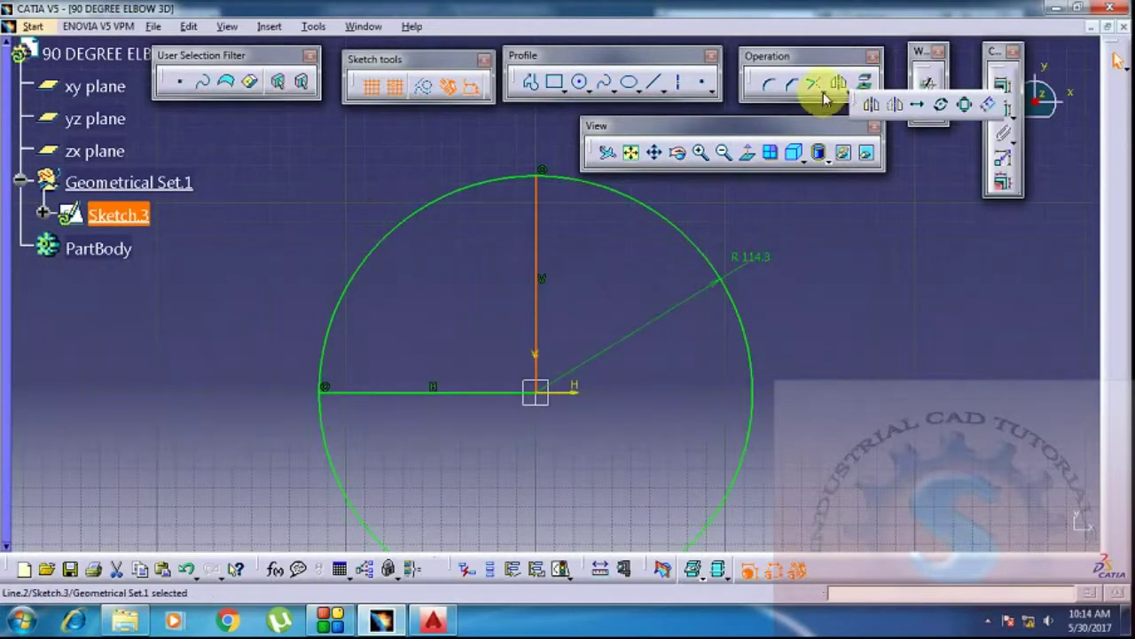
click(824, 96)
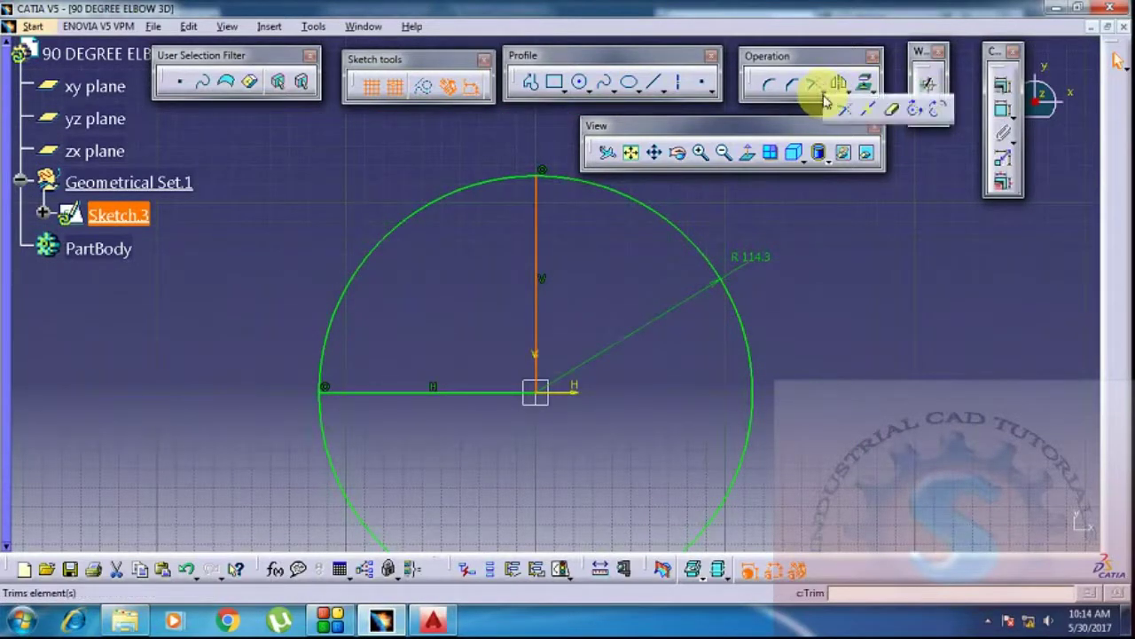
click(895, 118)
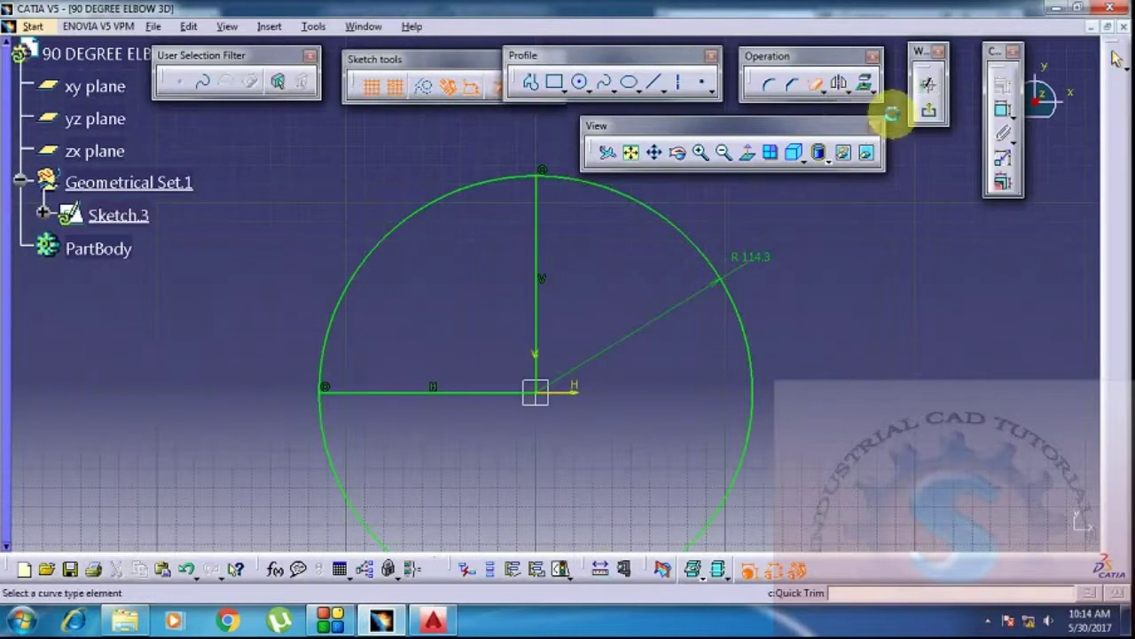
click(717, 262)
mouse_move(584, 362)
middle_down()
mouse_move(606, 274)
mouse_move(589, 342)
mouse_move(687, 337)
mouse_move(623, 385)
middle_up()
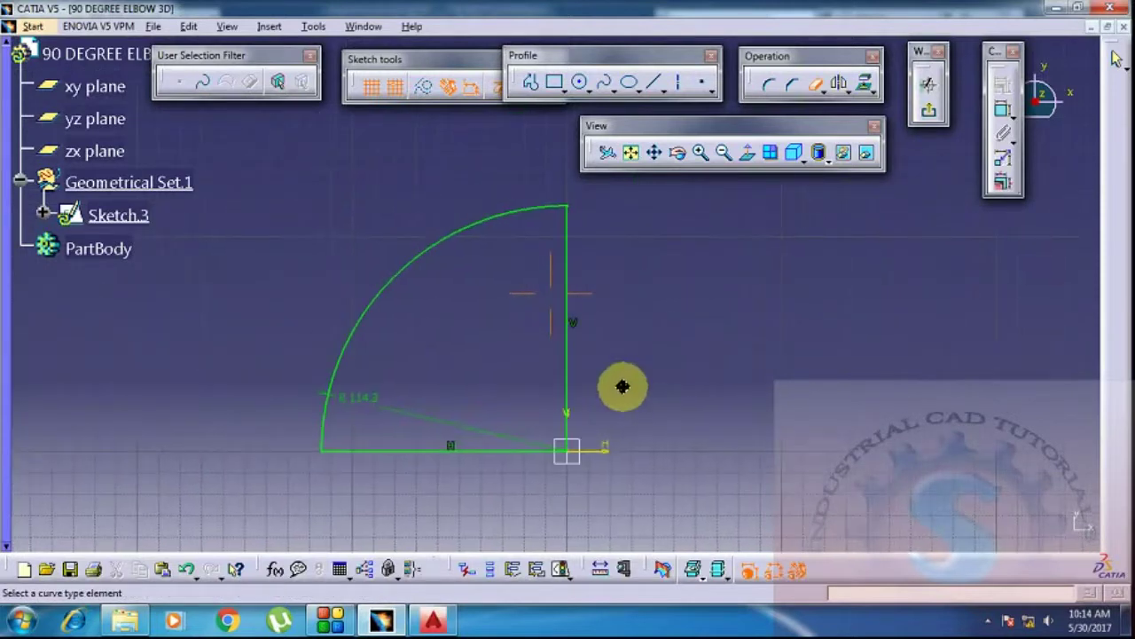
click(1006, 114)
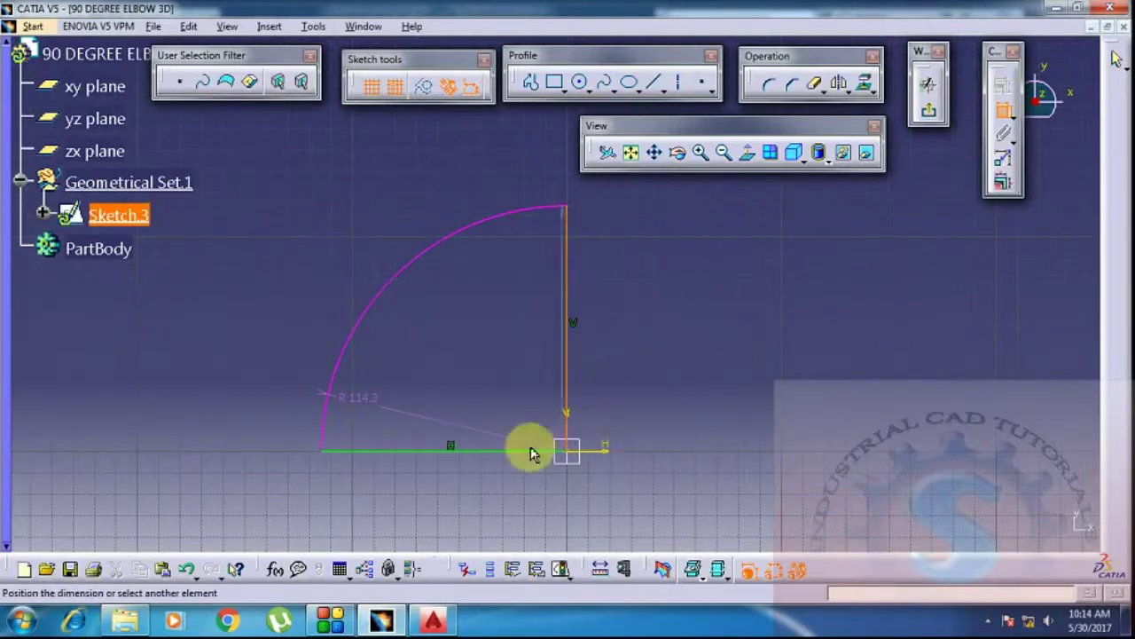
key(Escape)
middle_drag(631, 414, 662, 314)
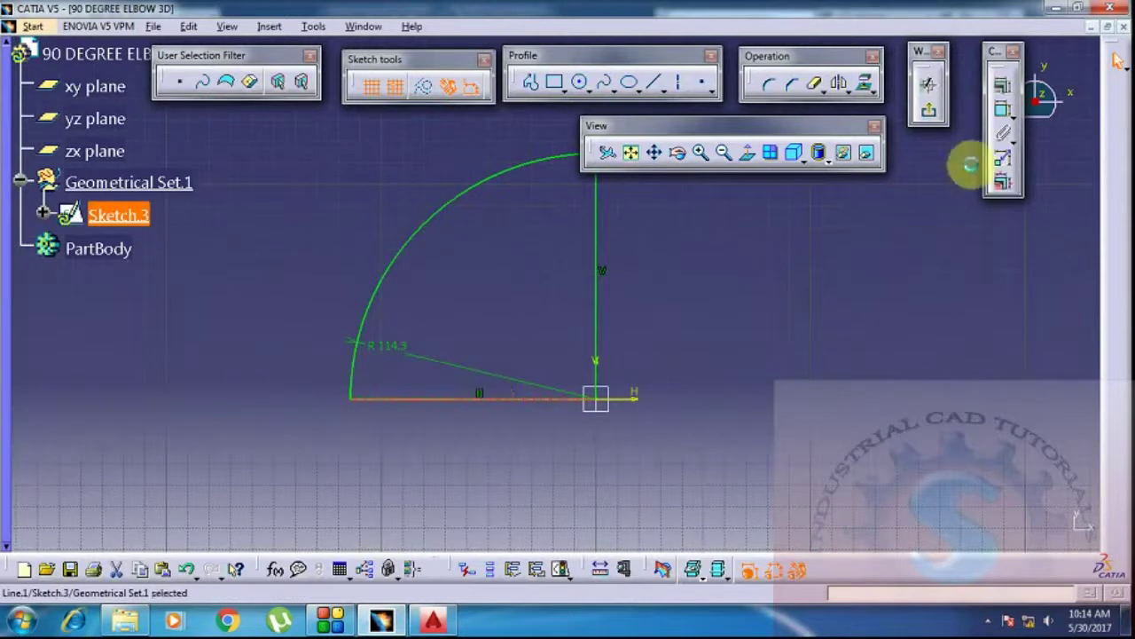
click(1004, 109)
click(584, 399)
key(Escape)
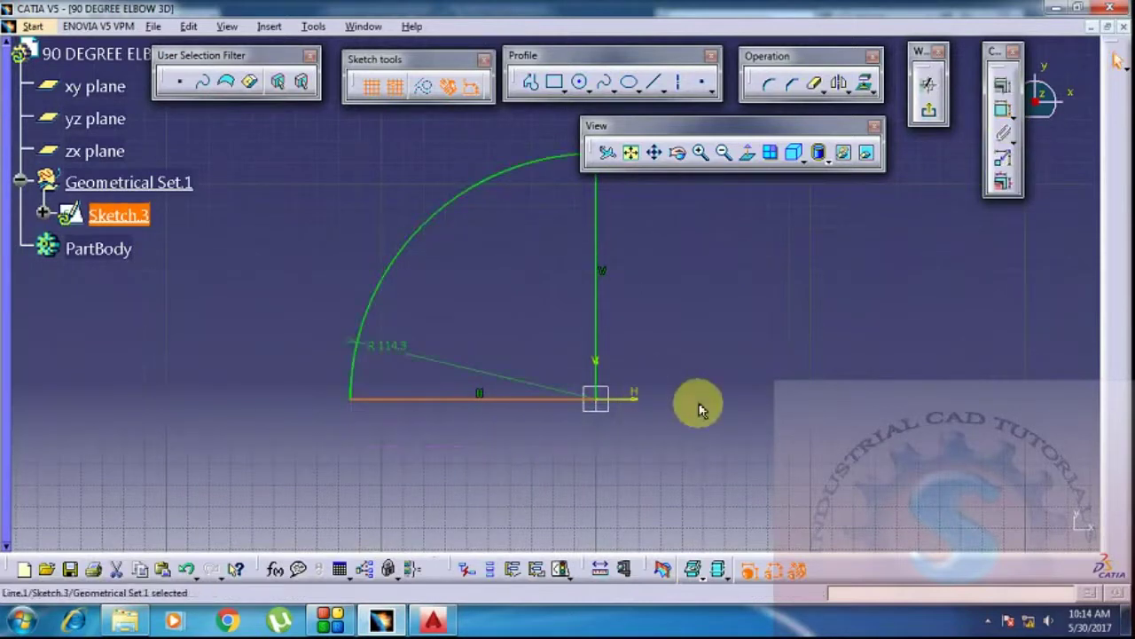
Delete the vertical and horizontal lines so that only the quarter arc and its radius dimension remain.
middle_drag(665, 436, 615, 498)
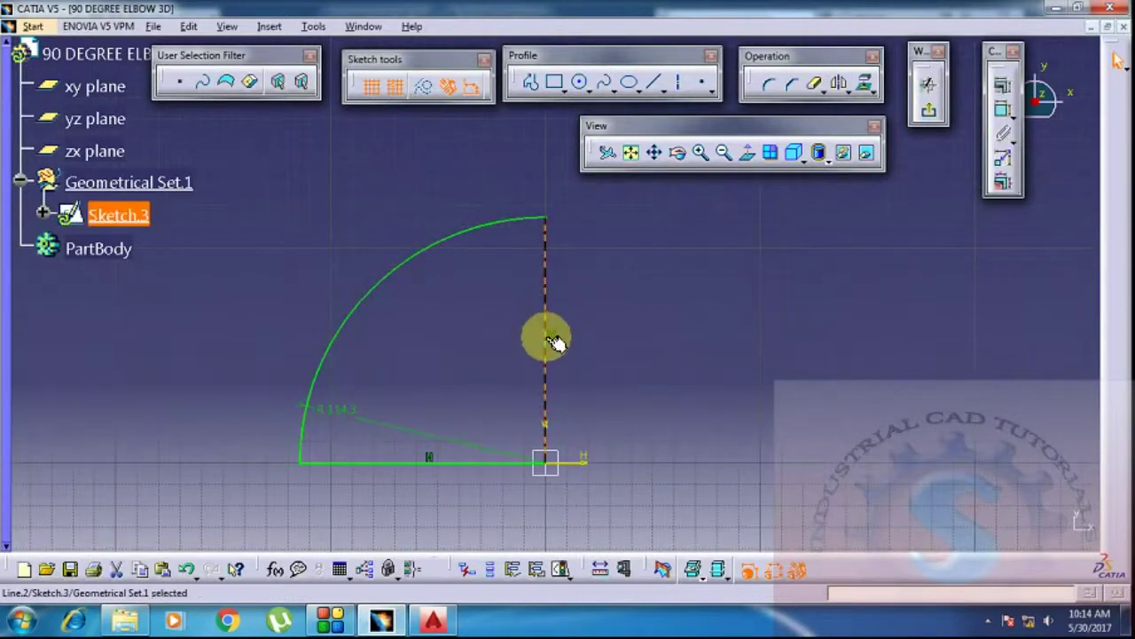
key(Delete)
click(457, 462)
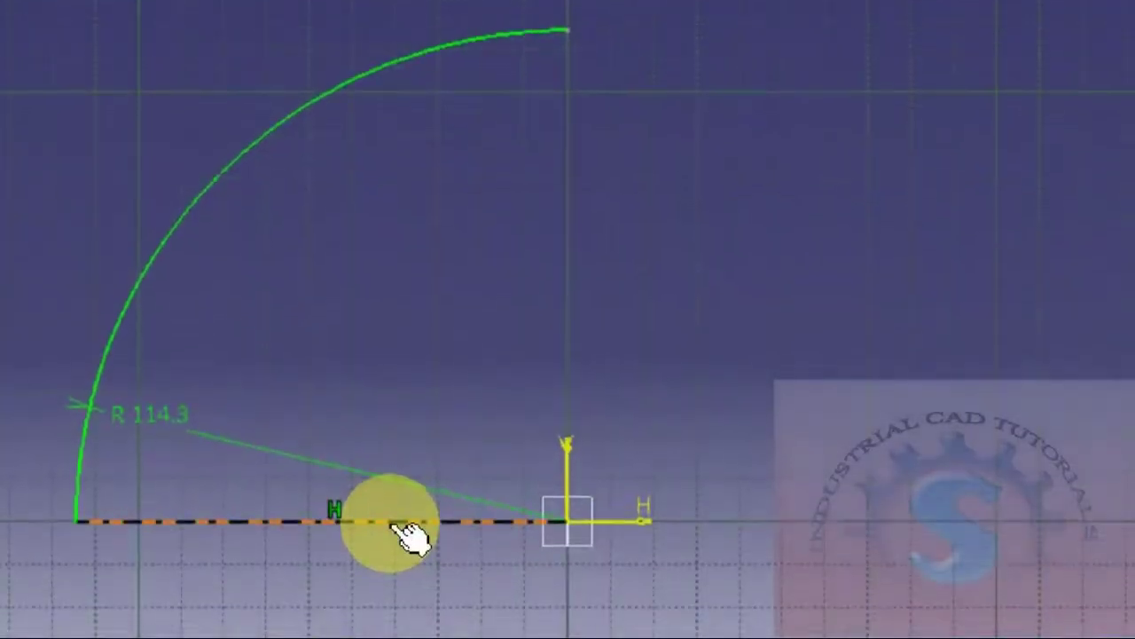
key(Delete)
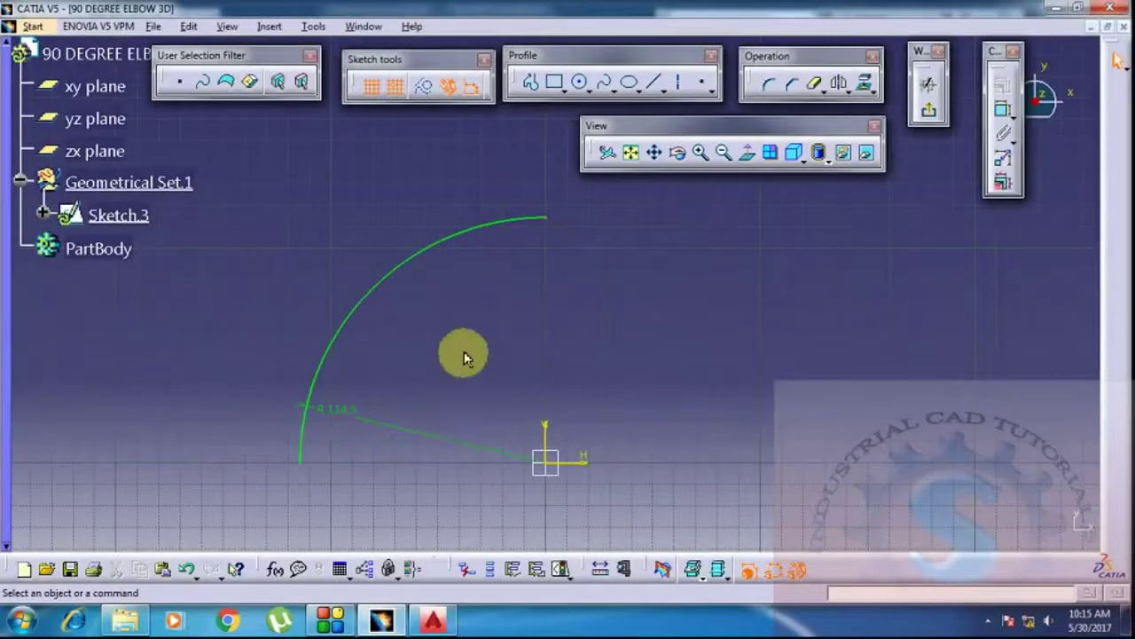
mouse_move(586, 102)
middle_down()
mouse_move(652, 0)
mouse_move(571, 244)
mouse_move(634, 22)
middle_up()
mouse_move(491, 314)
middle_down()
mouse_move(482, 372)
mouse_move(590, 355)
mouse_move(591, 376)
mouse_move(596, 355)
middle_up()
click(473, 377)
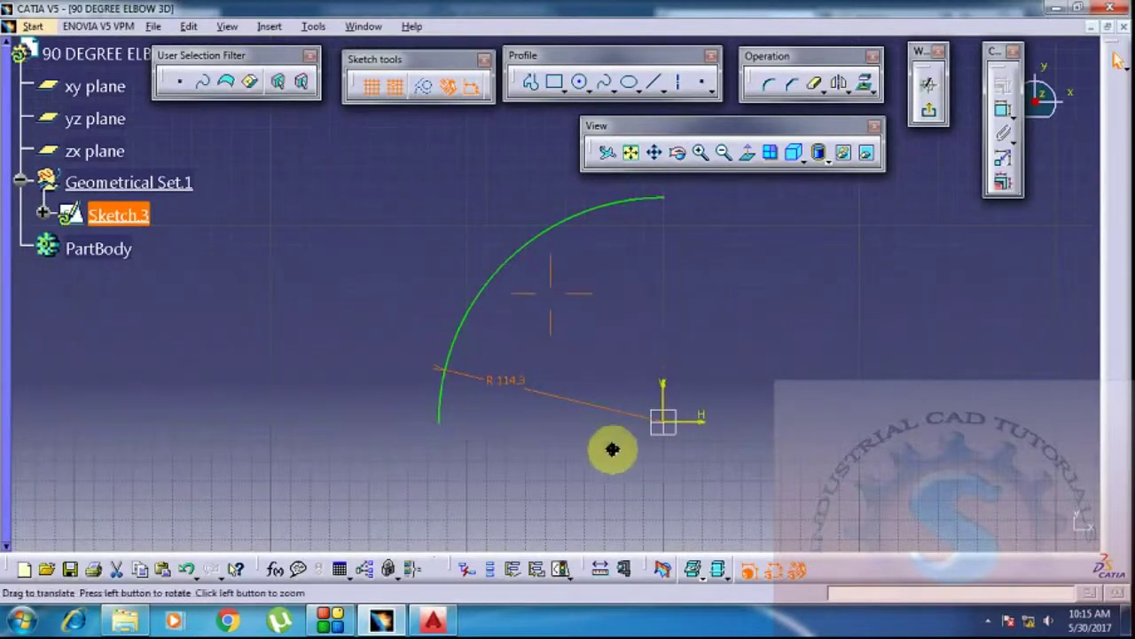
middle_drag(611, 449, 578, 451)
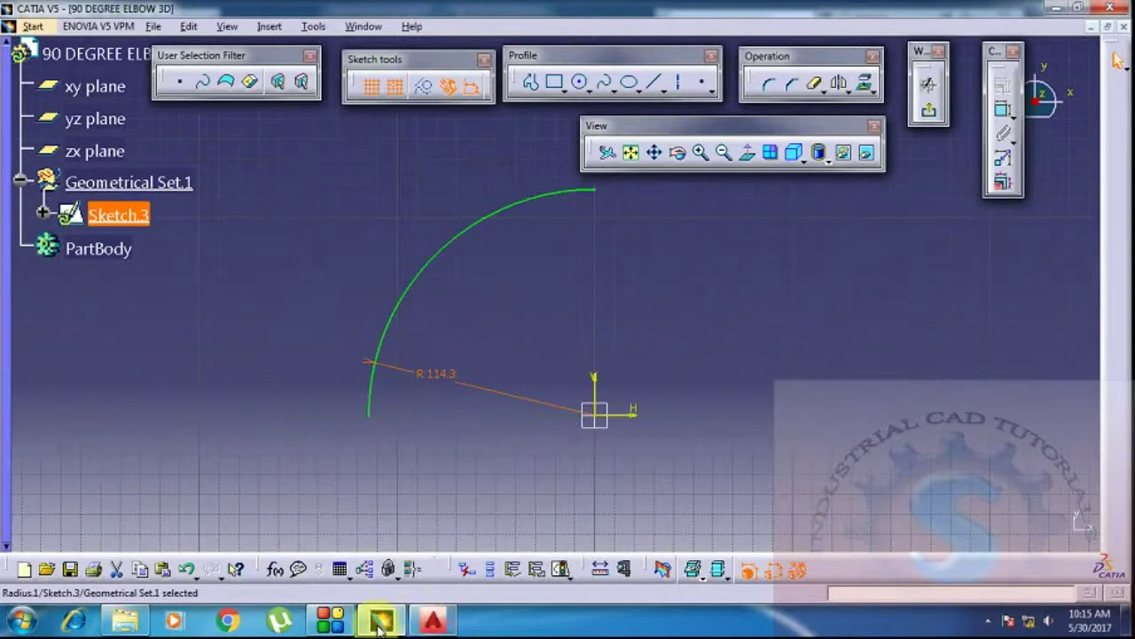
Switch to AutoCAD and examine the elbow's outer diameter, wall thickness and centreline radius dimensions.
click(424, 627)
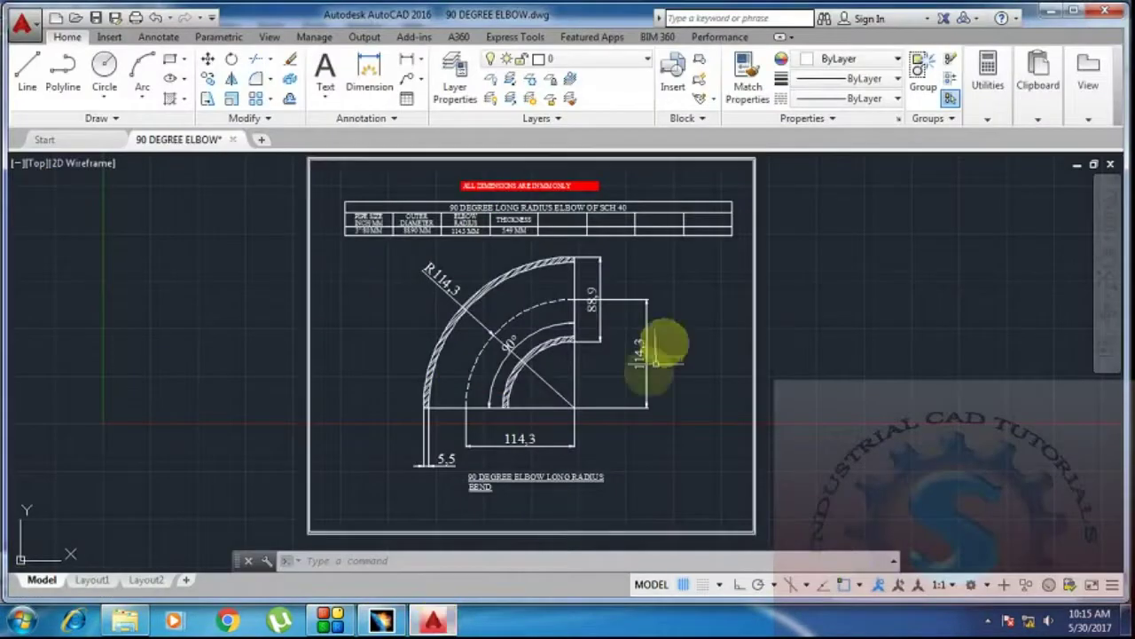
scroll(604, 355, up, 3)
middle_drag(344, 516, 347, 476)
scroll(347, 477, up, 2)
scroll(540, 393, down, 2)
middle_drag(540, 393, 494, 405)
scroll(583, 298, down, 2)
scroll(550, 341, up, 3)
scroll(550, 342, down, 2)
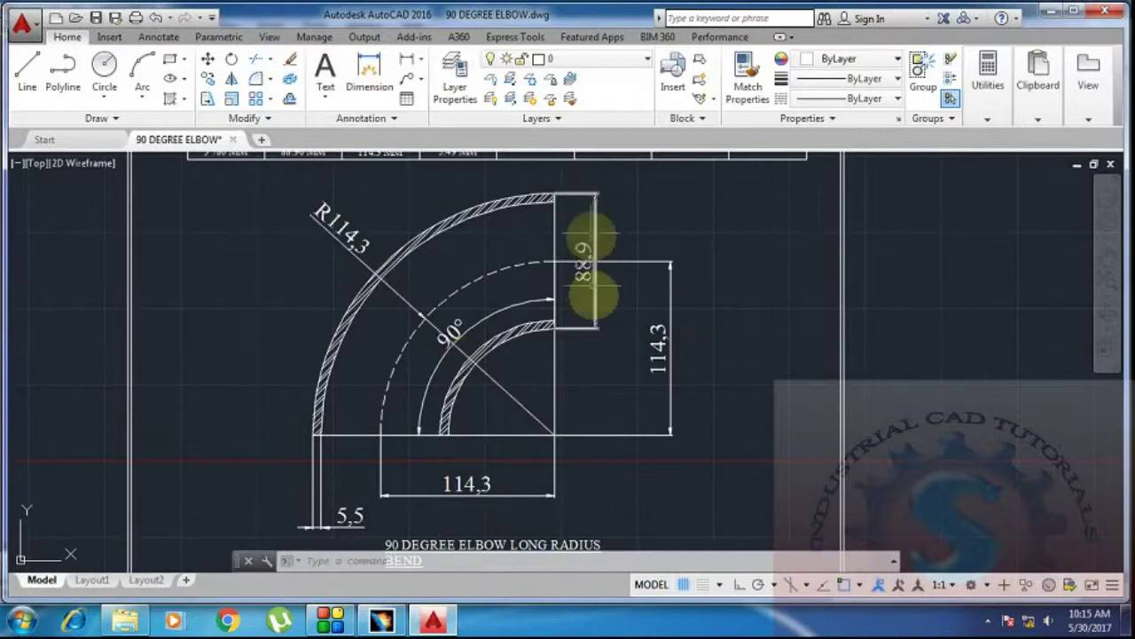
scroll(681, 313, down, 2)
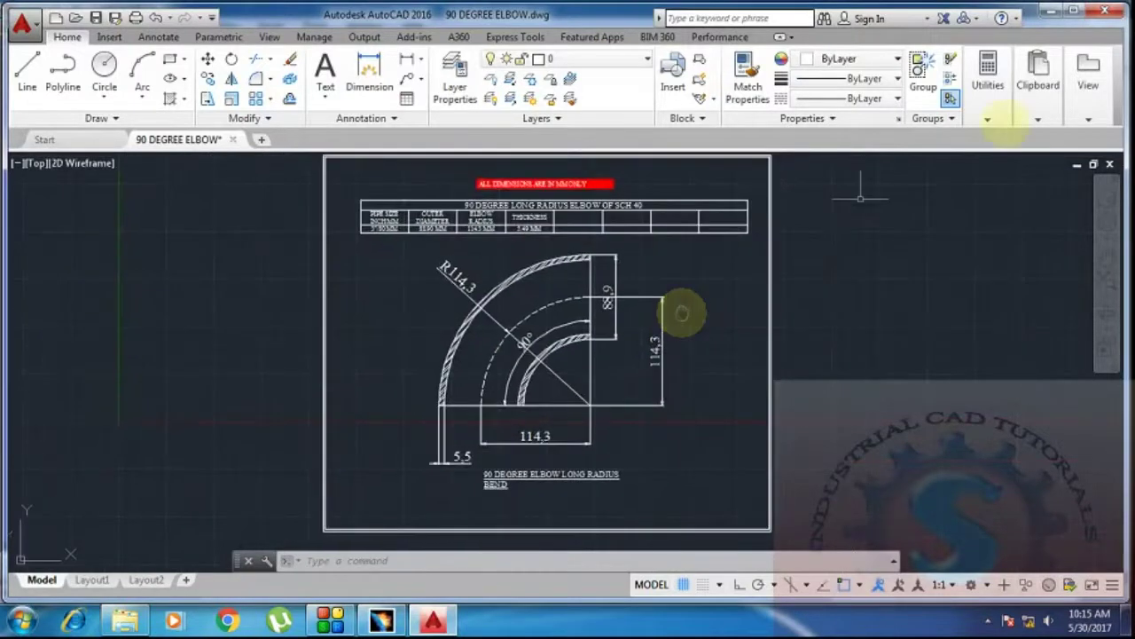
Return to CATIA, exit the quarter-arc sketch and turn the part to a 3D view of the arc.
click(1047, 12)
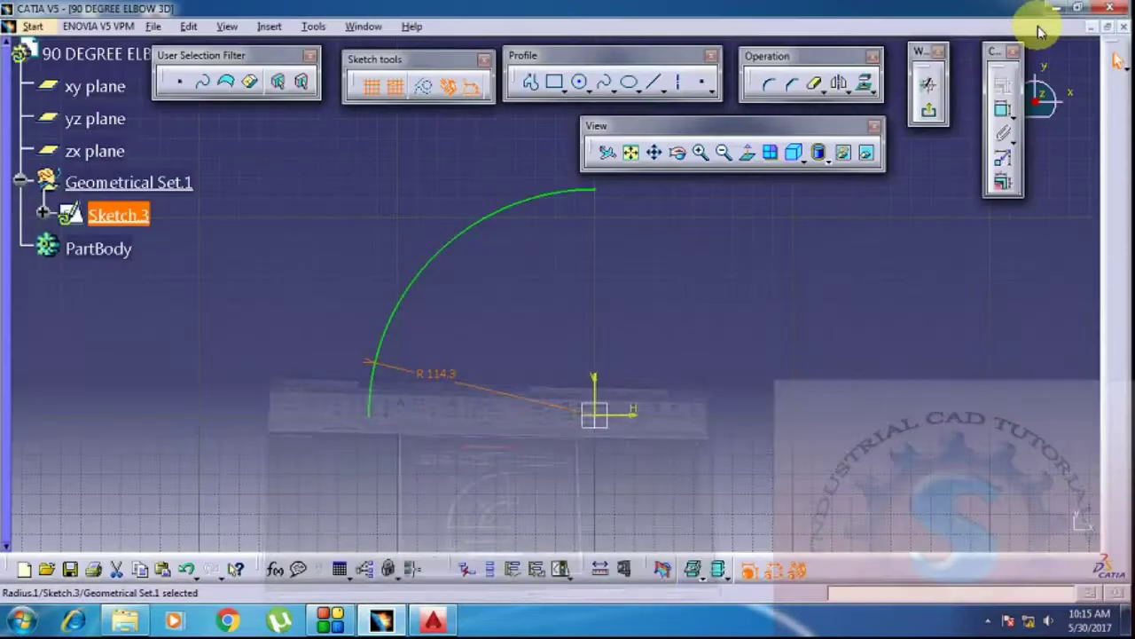
mouse_move(559, 346)
middle_down()
mouse_move(600, 310)
mouse_move(576, 324)
middle_up()
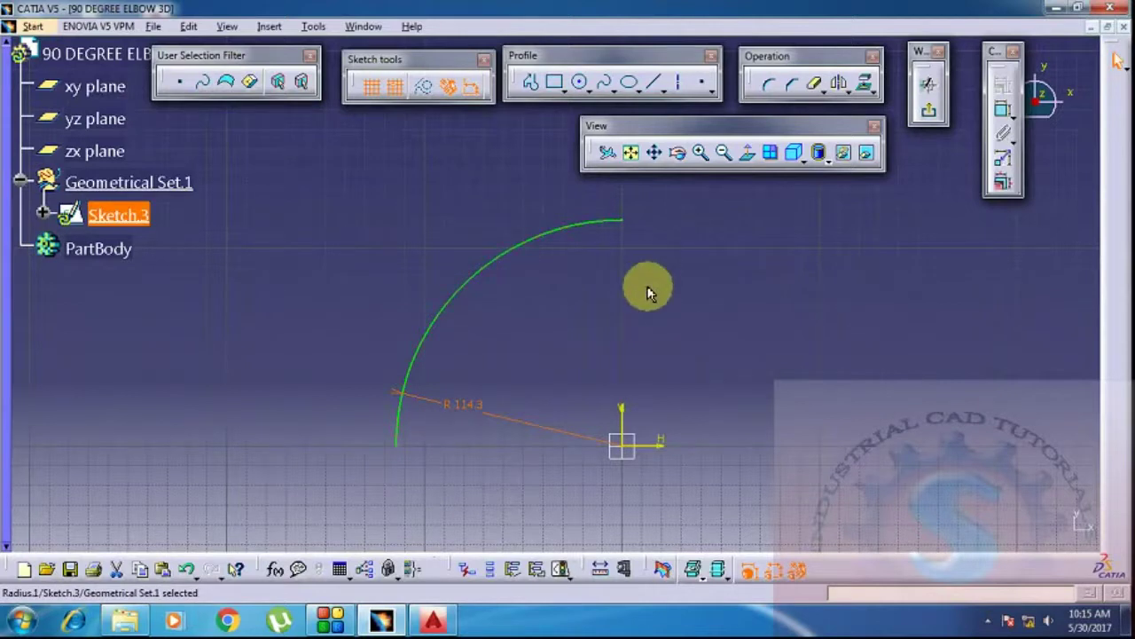
middle_drag(671, 295, 669, 284)
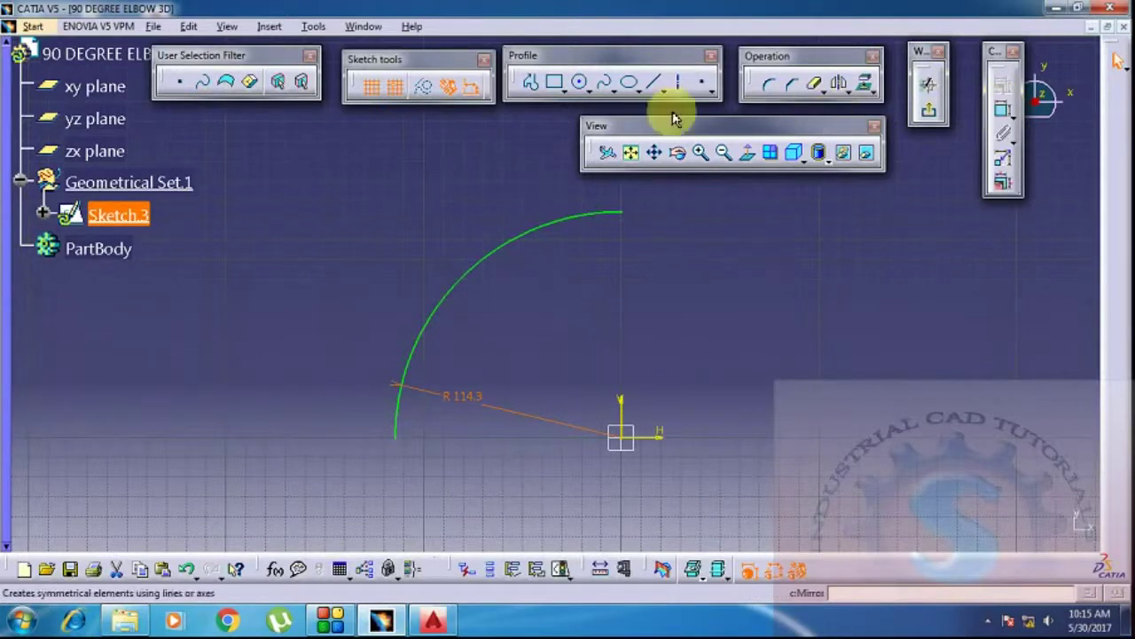
click(928, 109)
middle_drag(673, 301, 494, 388)
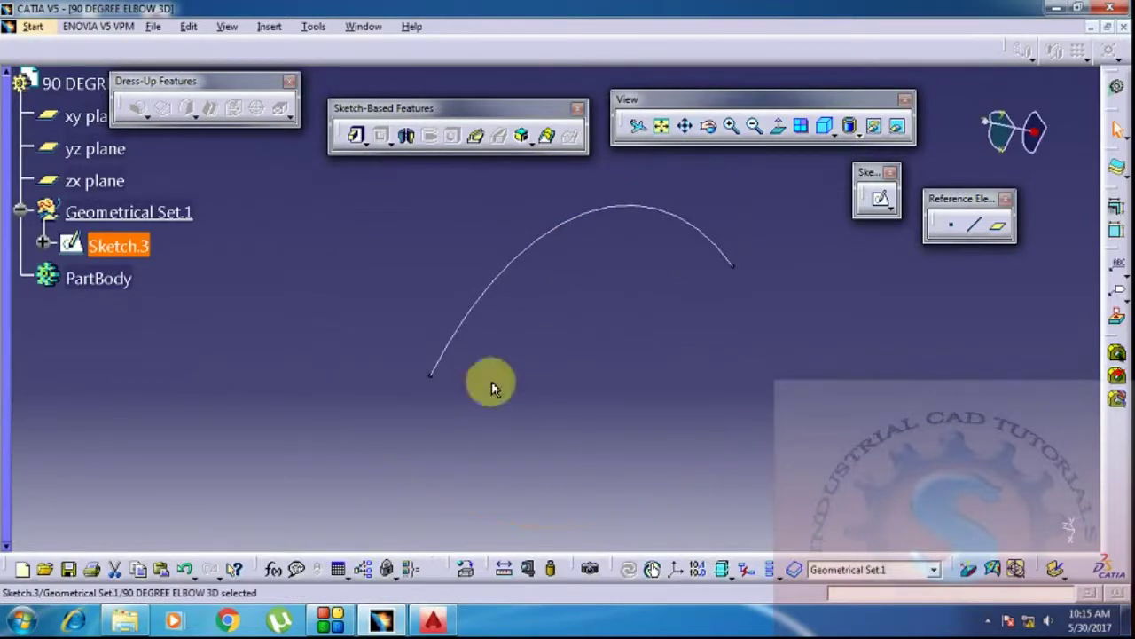
click(444, 380)
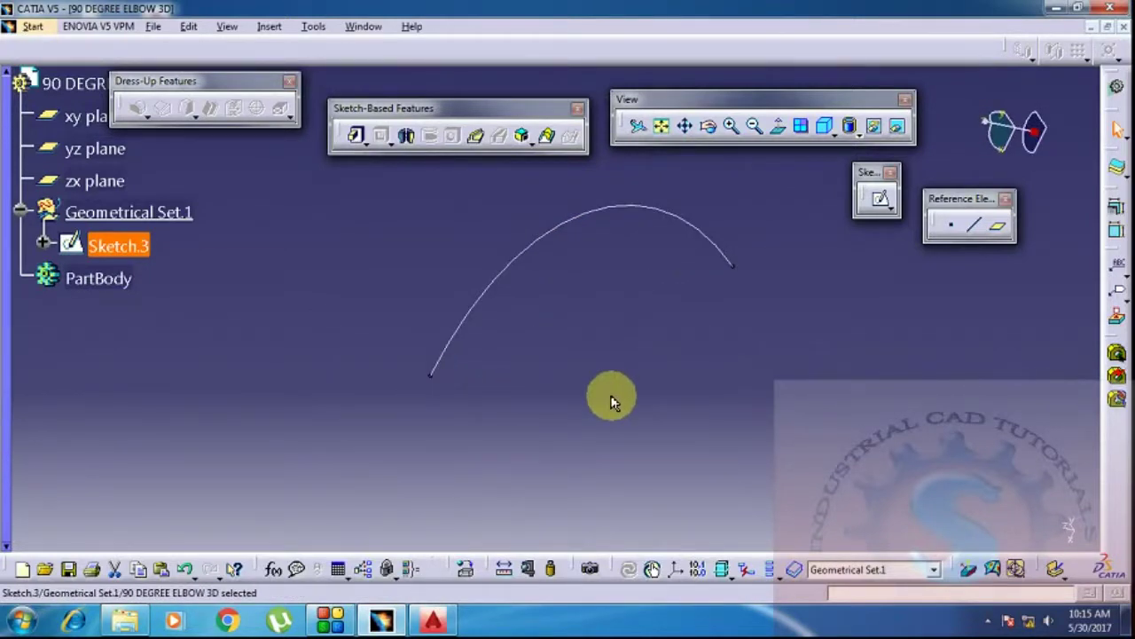
middle_drag(569, 319, 551, 335)
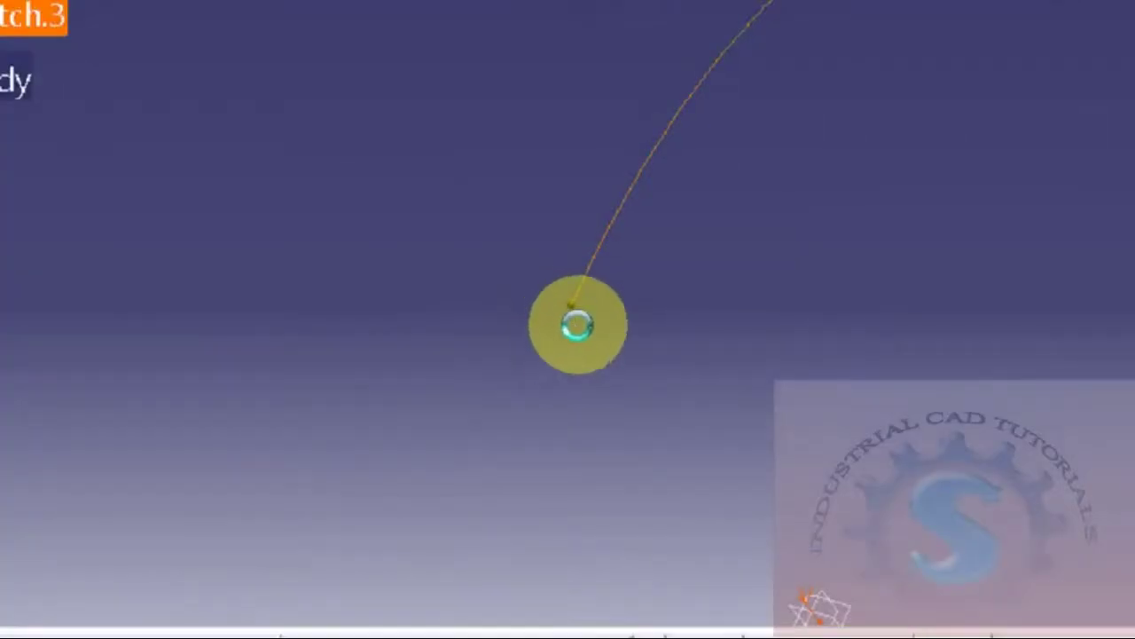
key(Delete)
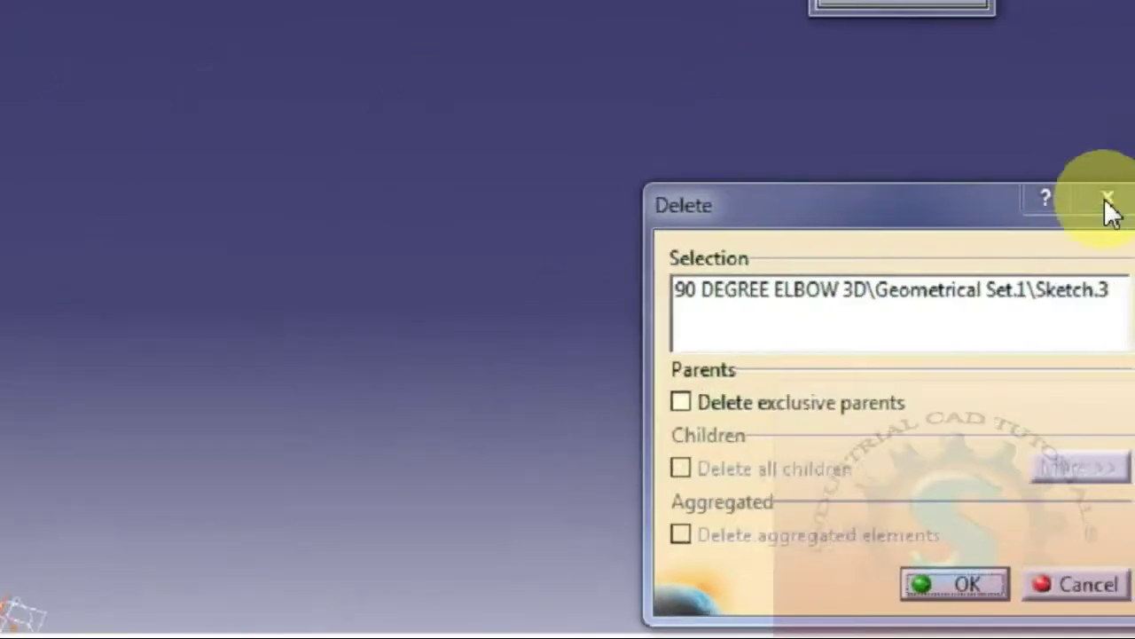
click(1076, 203)
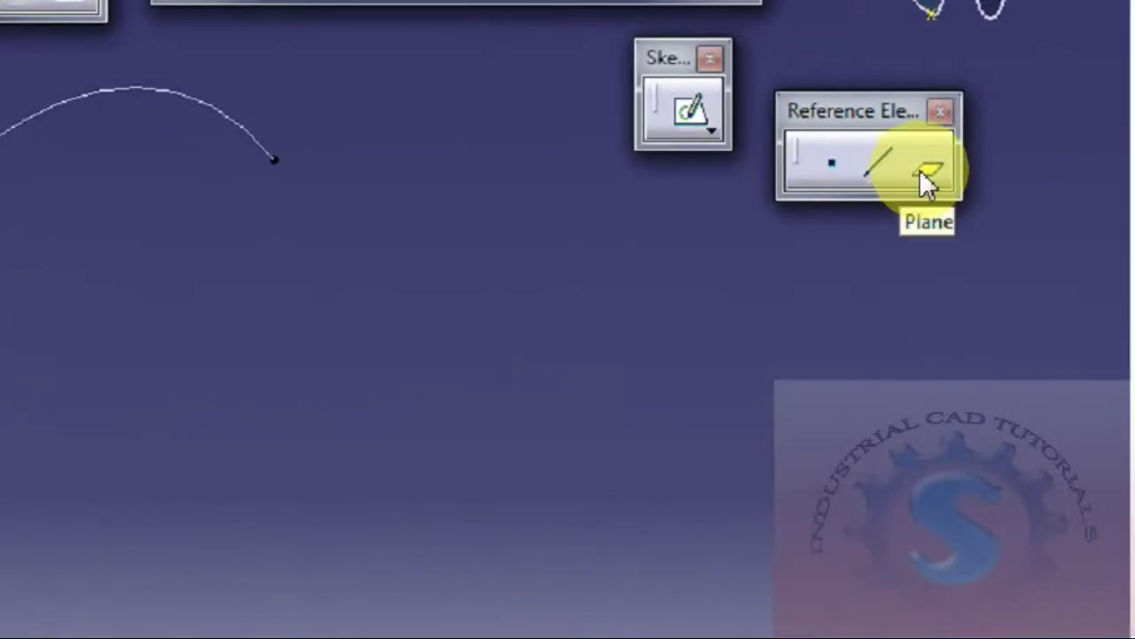
click(138, 479)
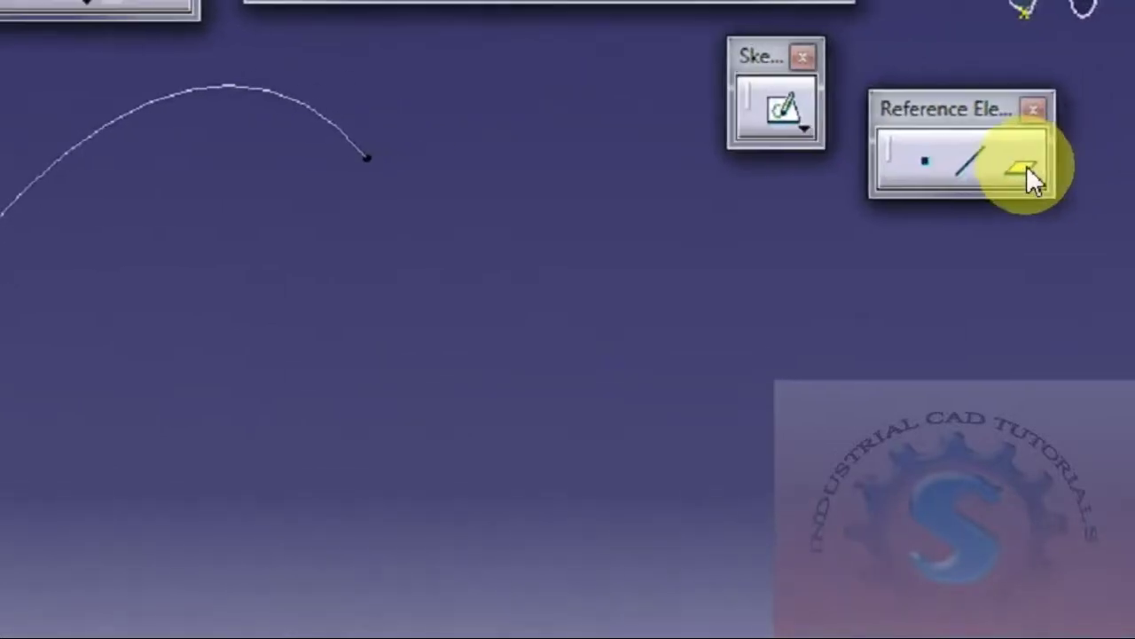
click(1093, 144)
key(Delete)
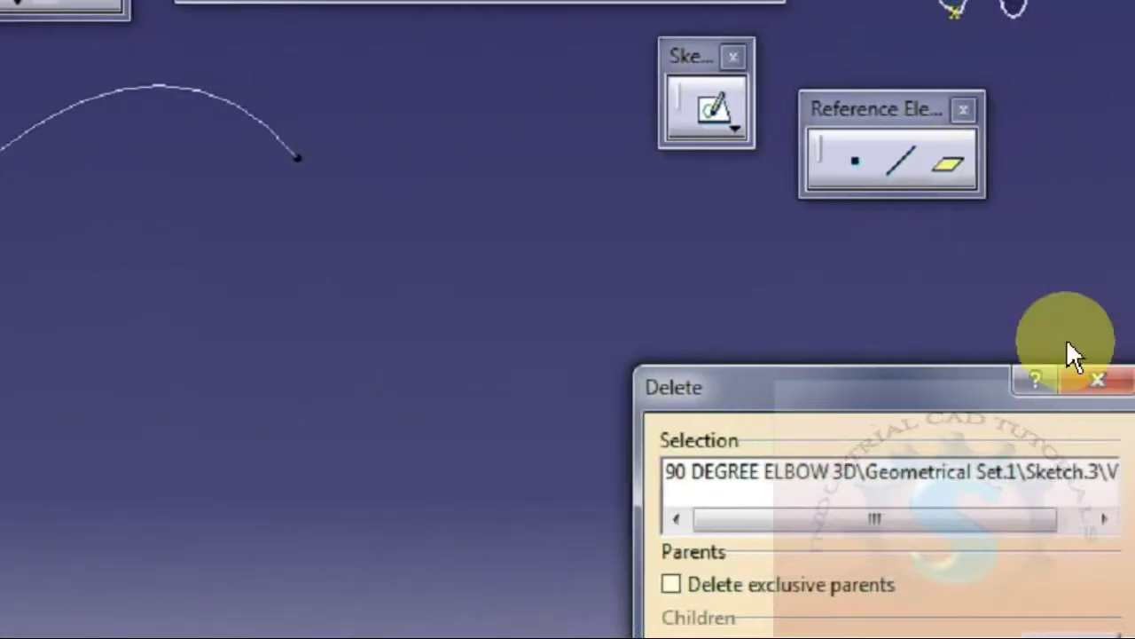
click(1047, 382)
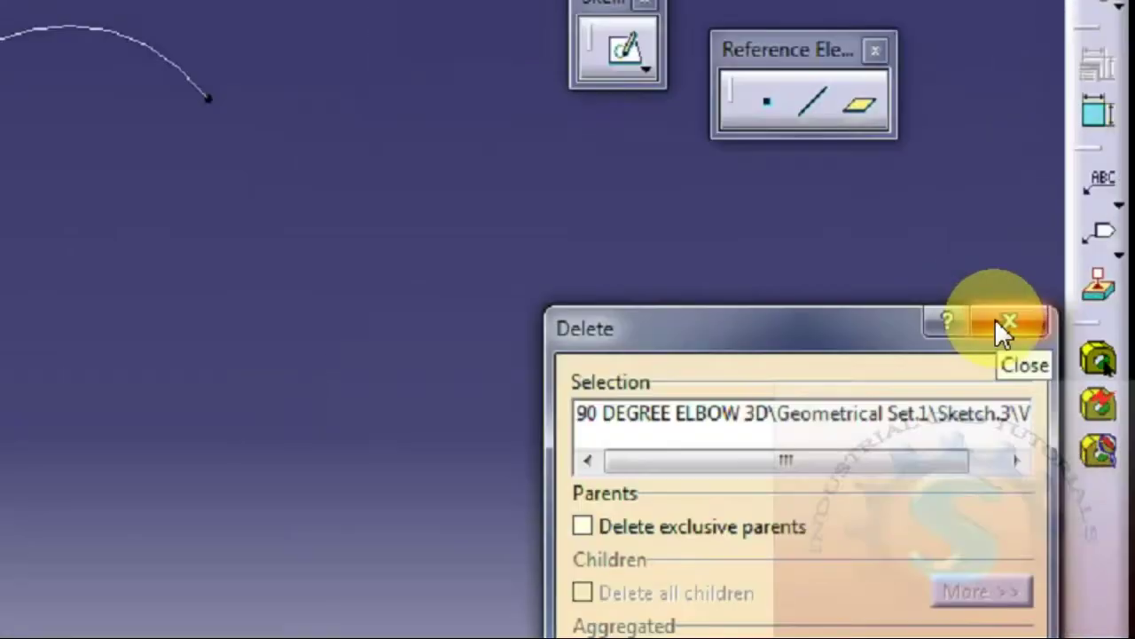
click(878, 457)
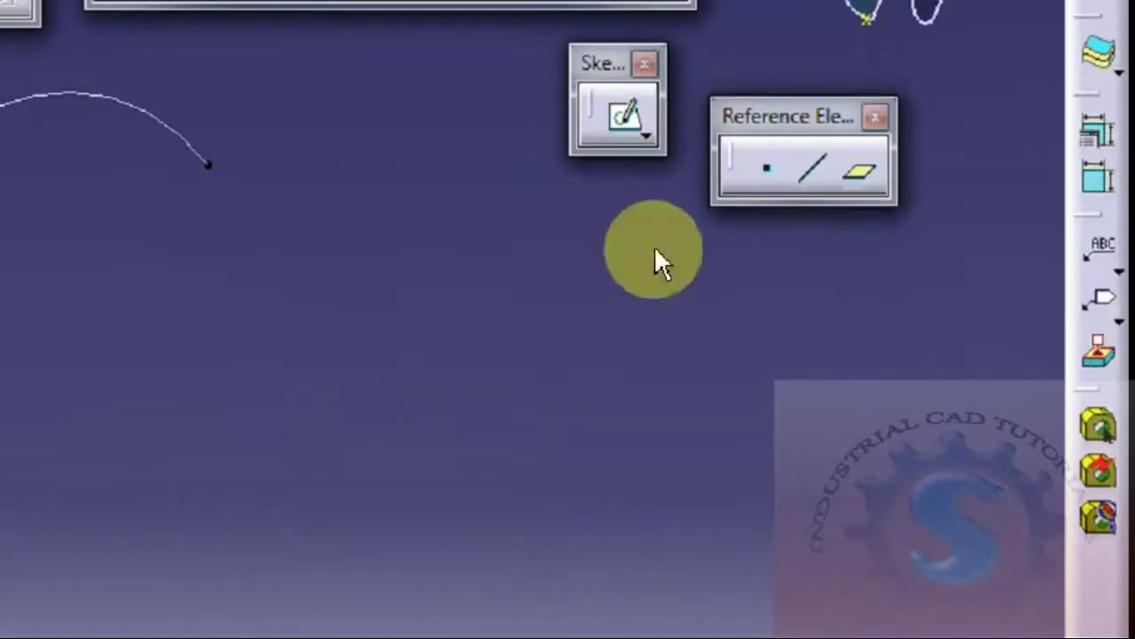
Create a reference plane of type Normal to curve on the quarter arc at its lower-left endpoint.
double_click(53, 484)
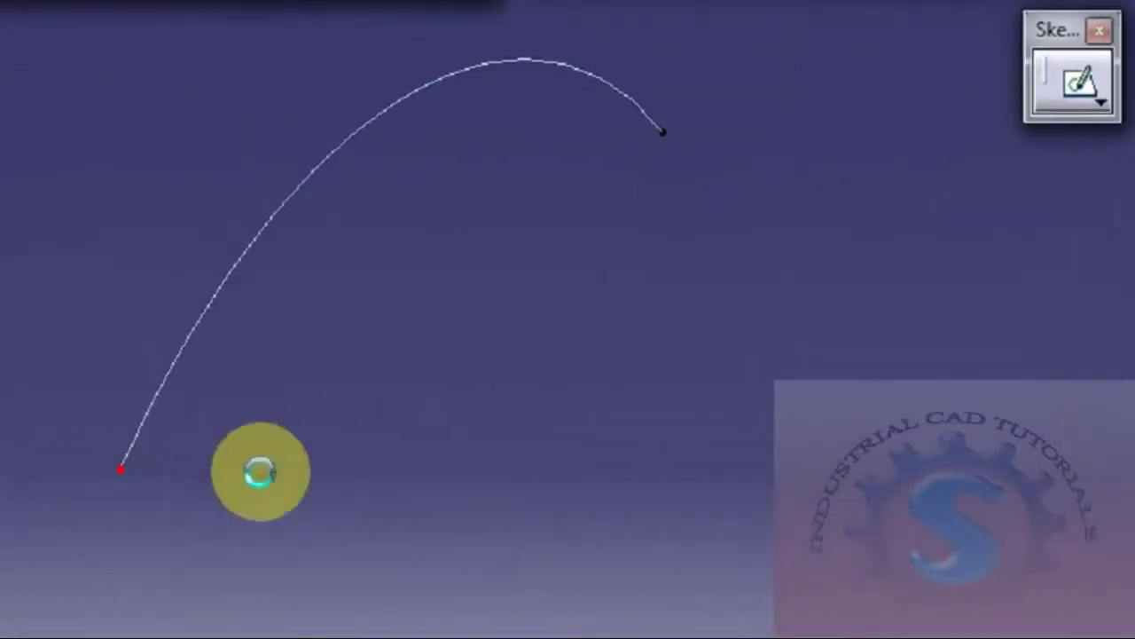
click(1093, 149)
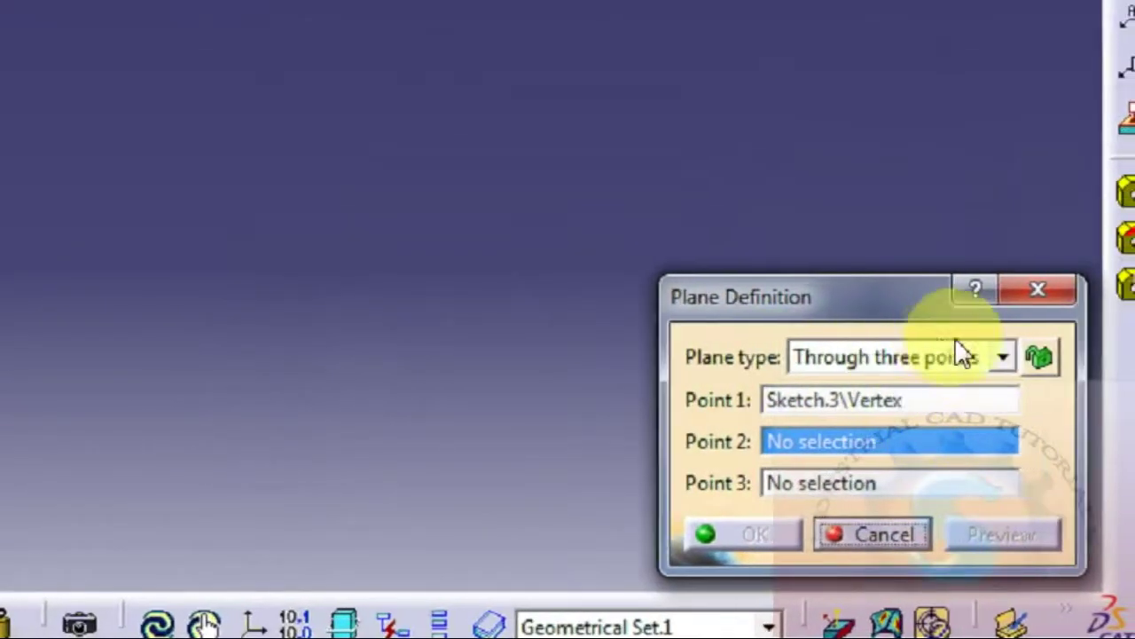
click(978, 356)
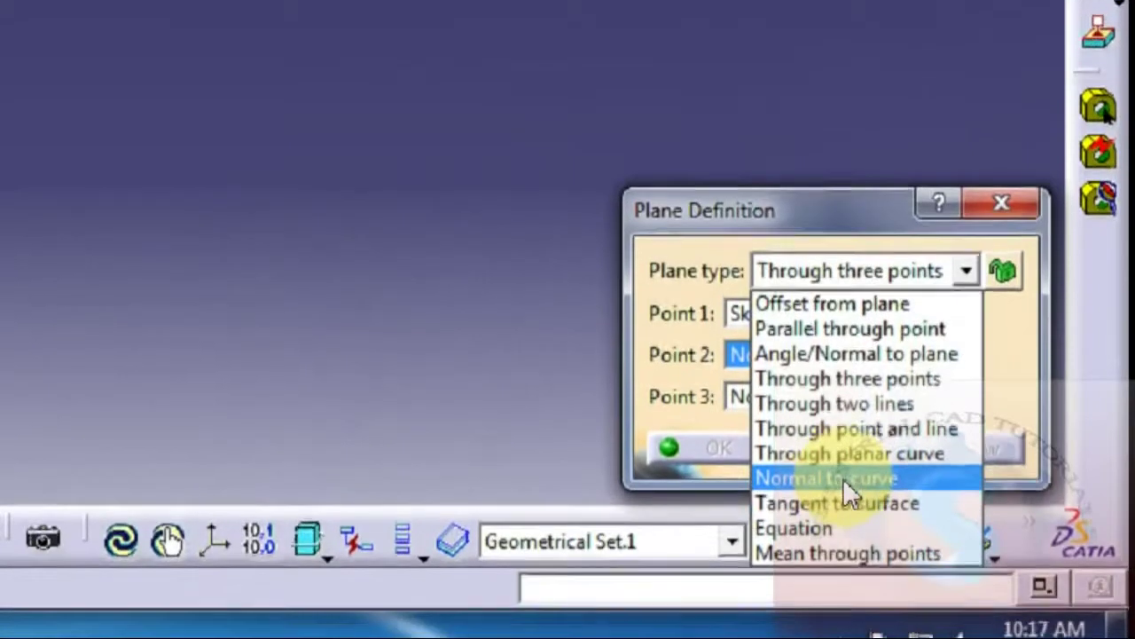
click(845, 494)
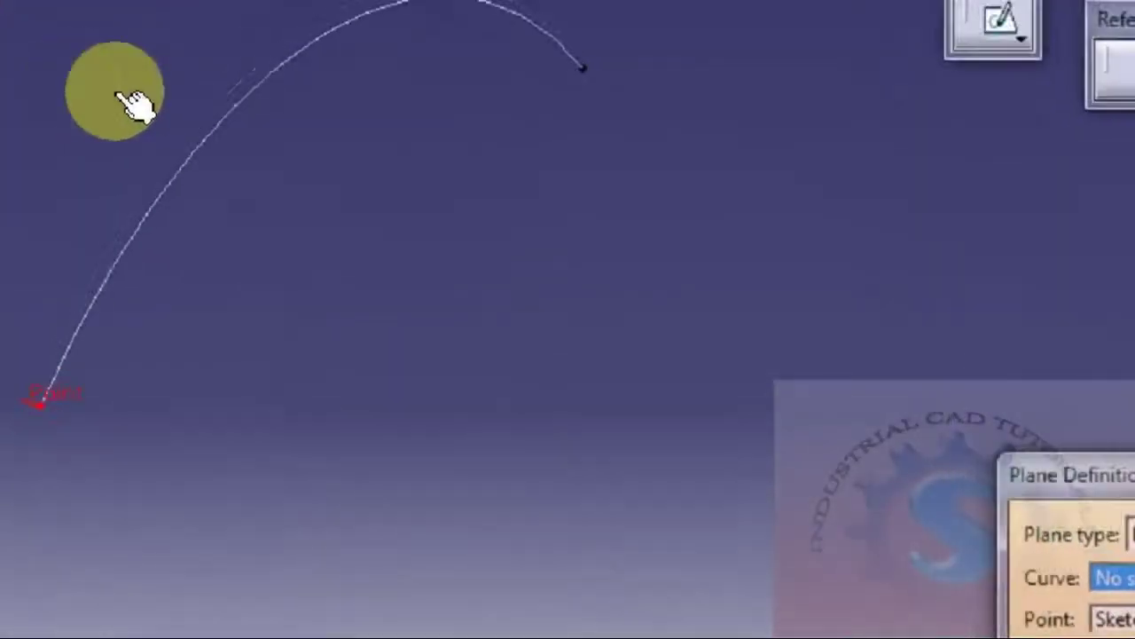
click(253, 147)
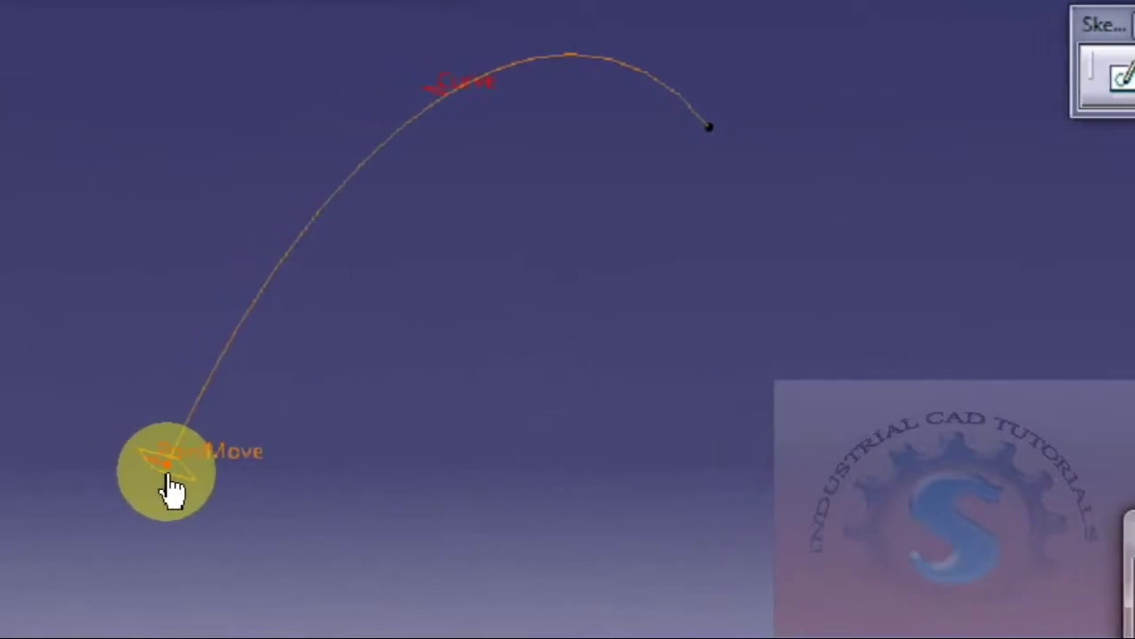
click(171, 488)
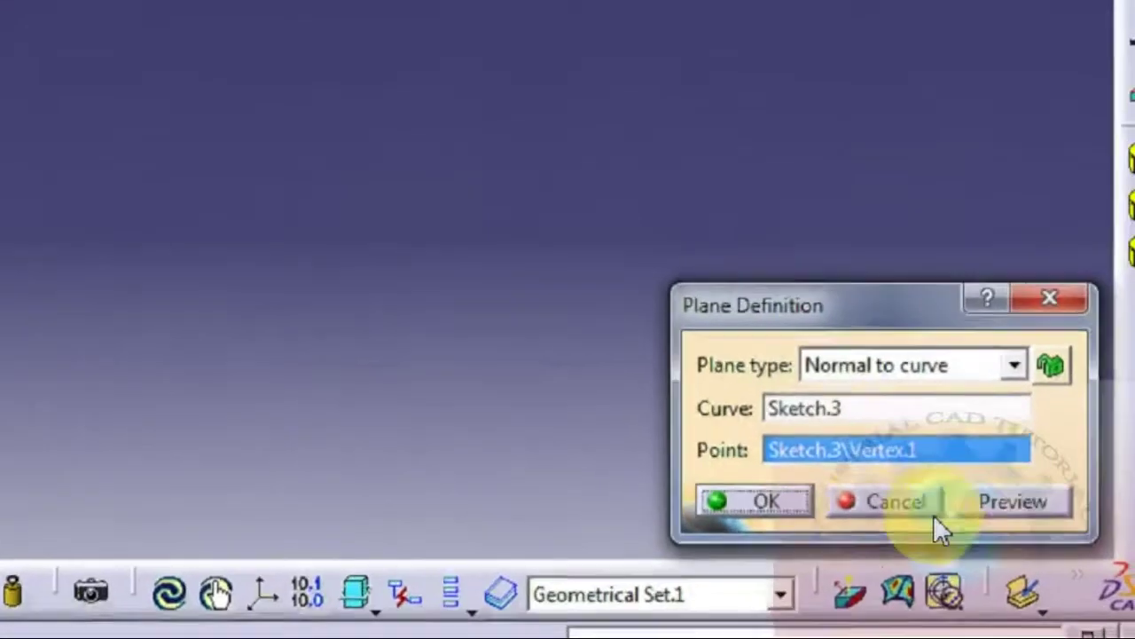
click(690, 462)
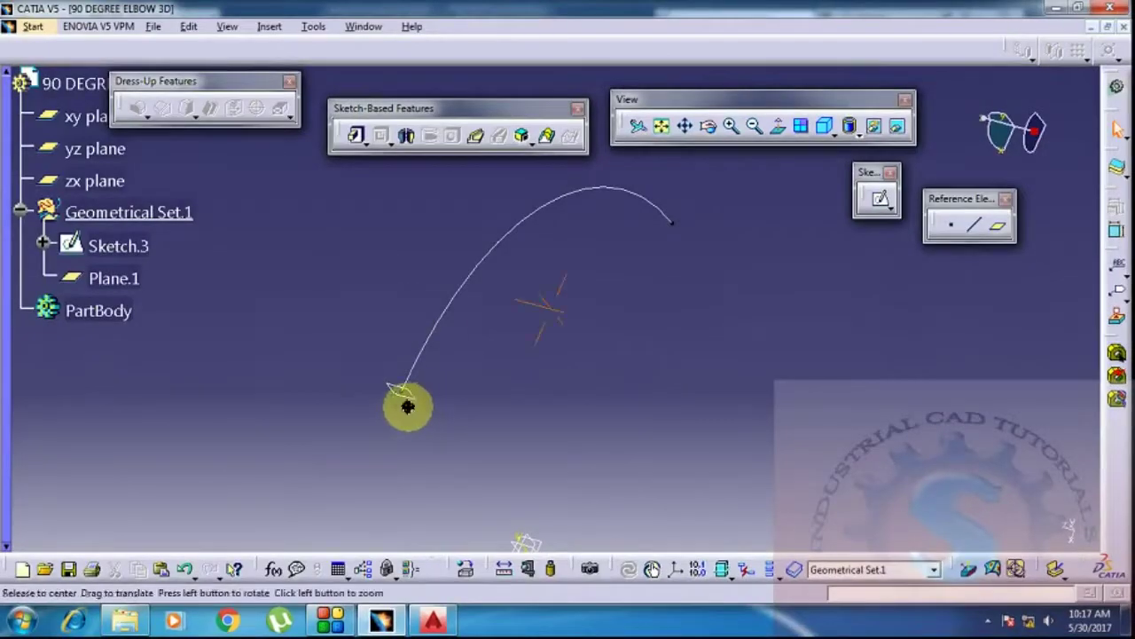
middle_drag(407, 406, 265, 355)
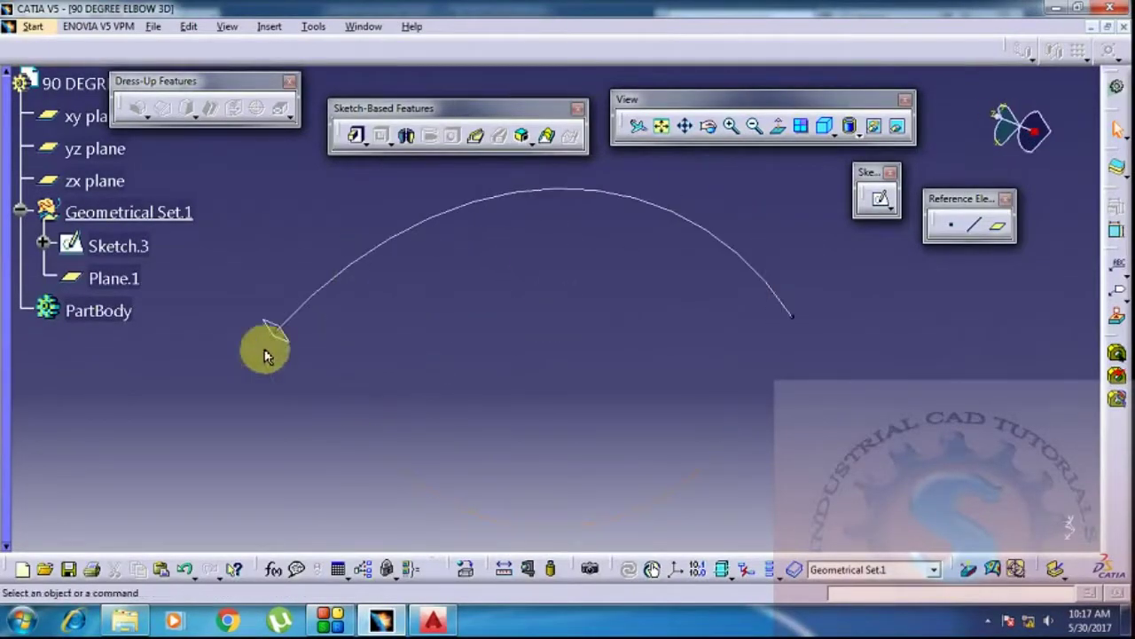
middle_drag(378, 325, 378, 388)
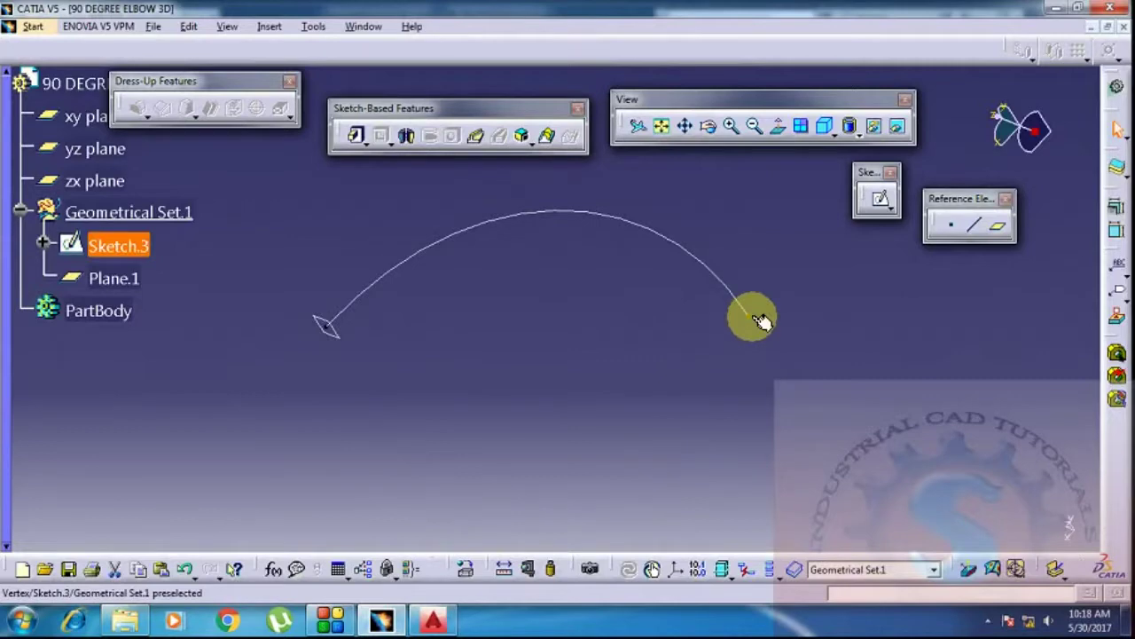
key(Delete)
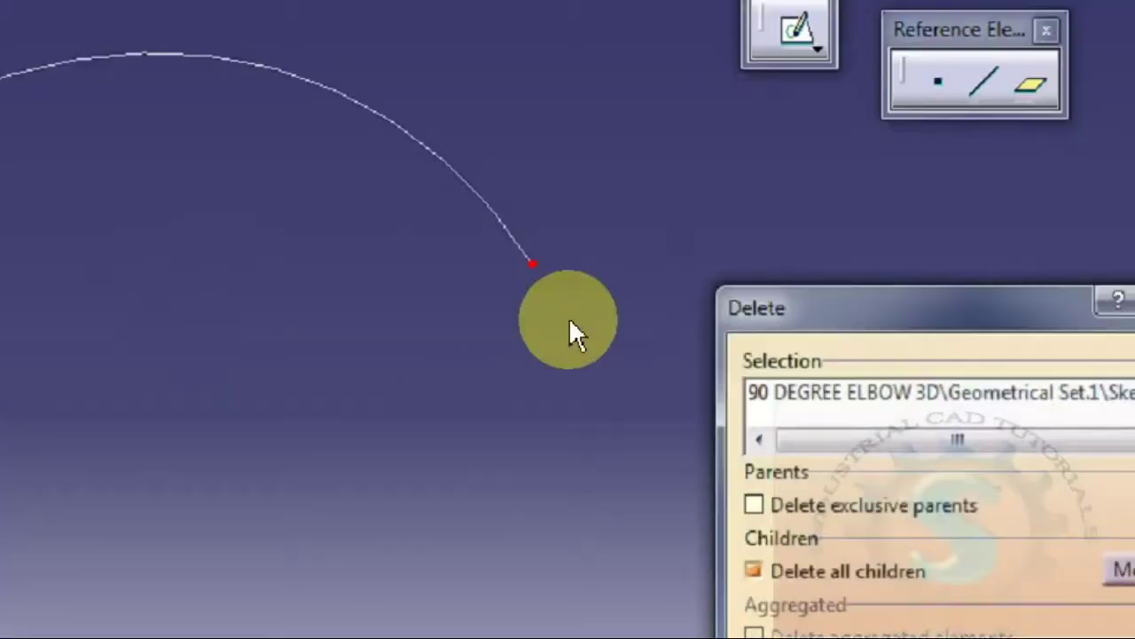
click(1077, 332)
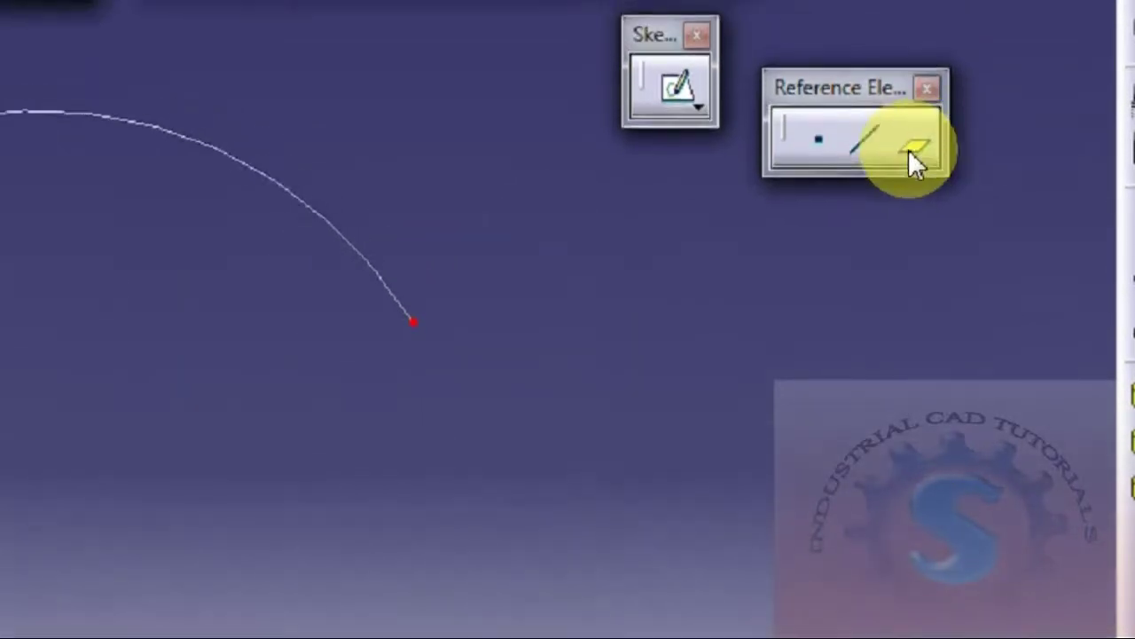
click(911, 120)
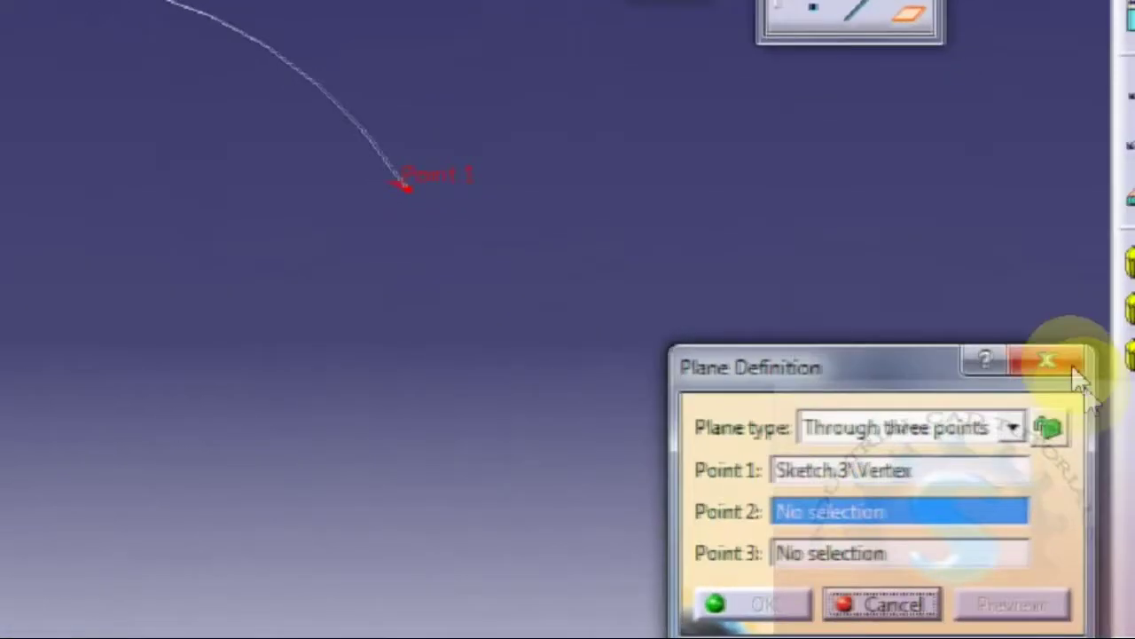
click(1045, 363)
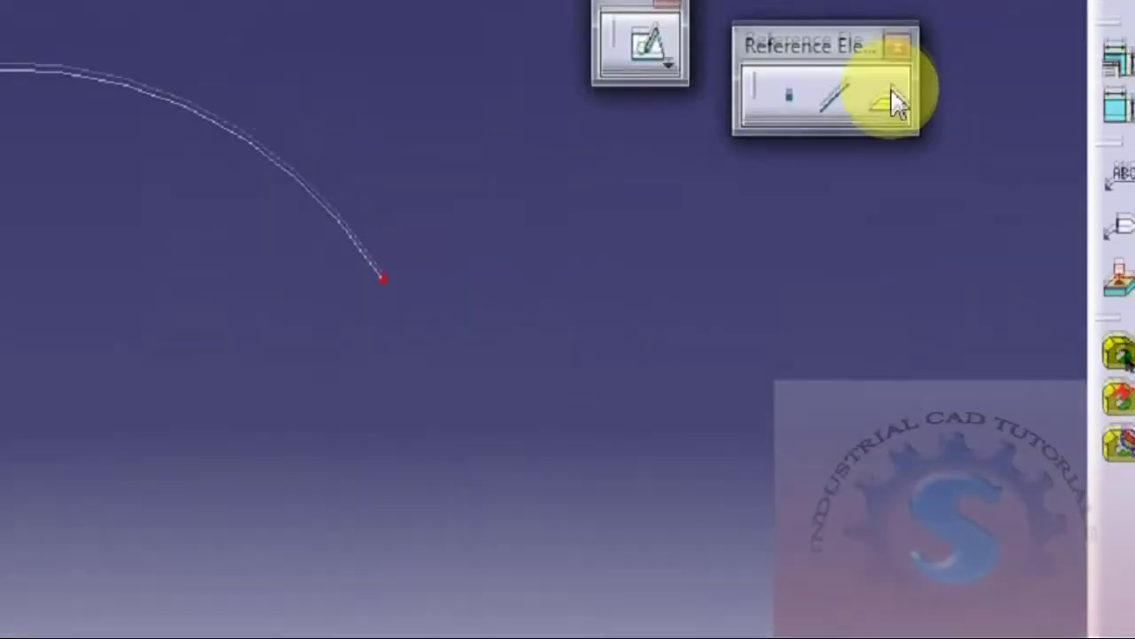
Create a second Normal to curve plane on the quarter arc, passing through its right-hand endpoint.
click(890, 99)
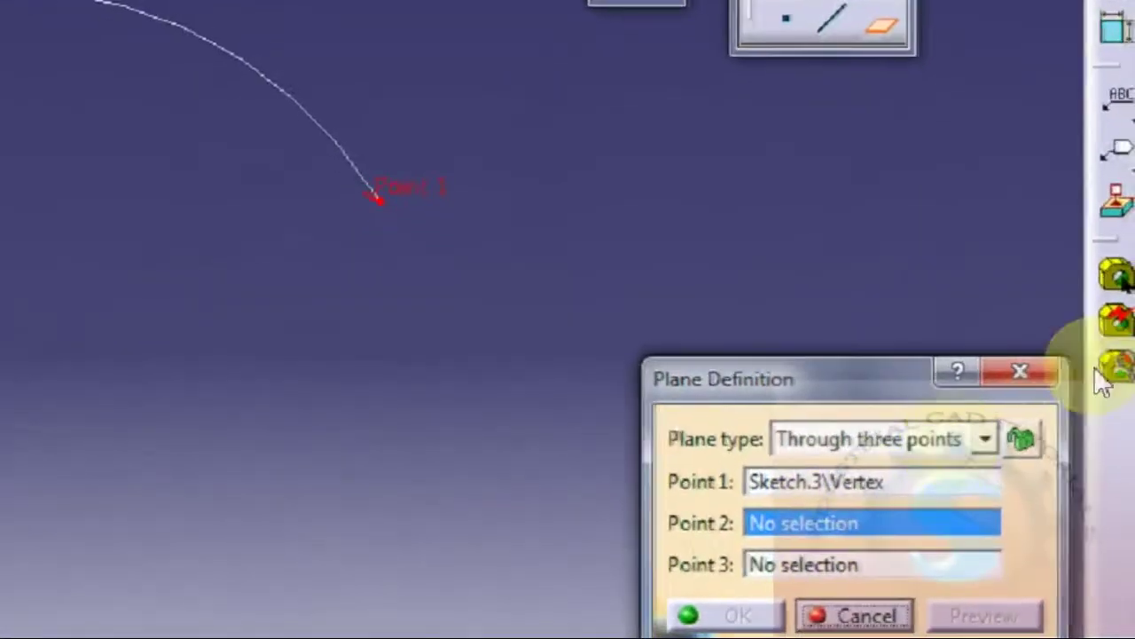
click(965, 438)
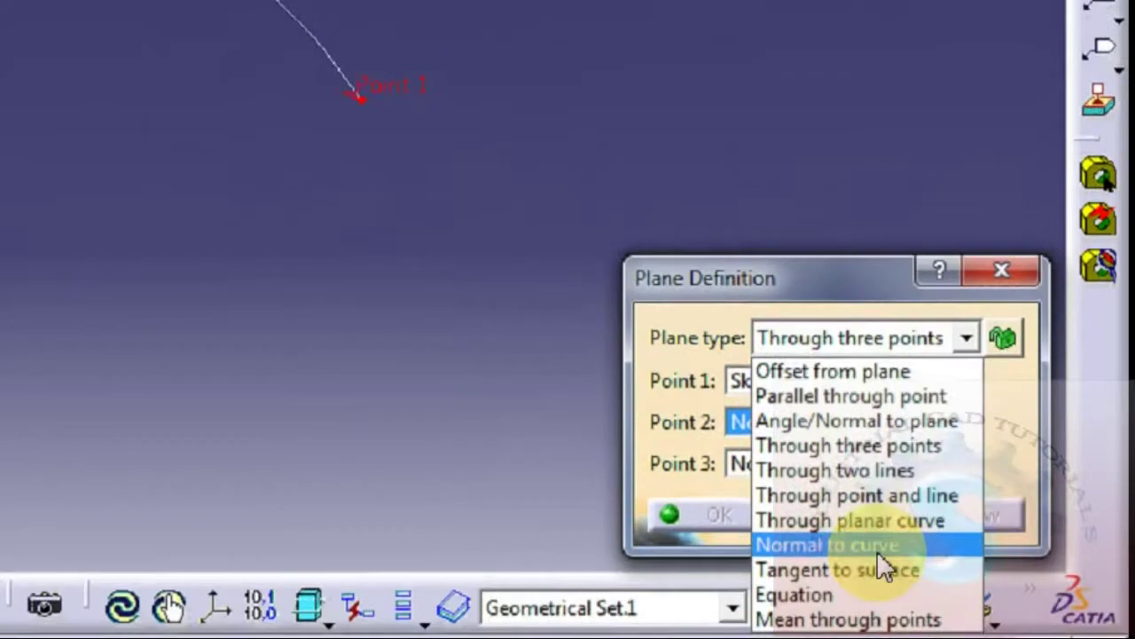
click(878, 548)
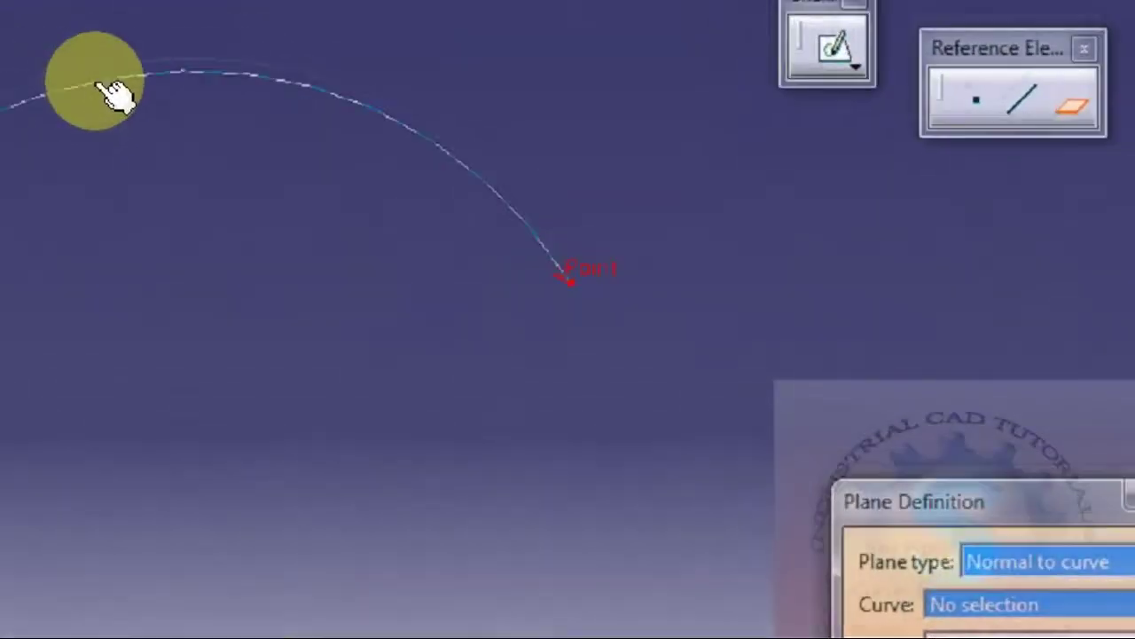
click(114, 93)
click(568, 277)
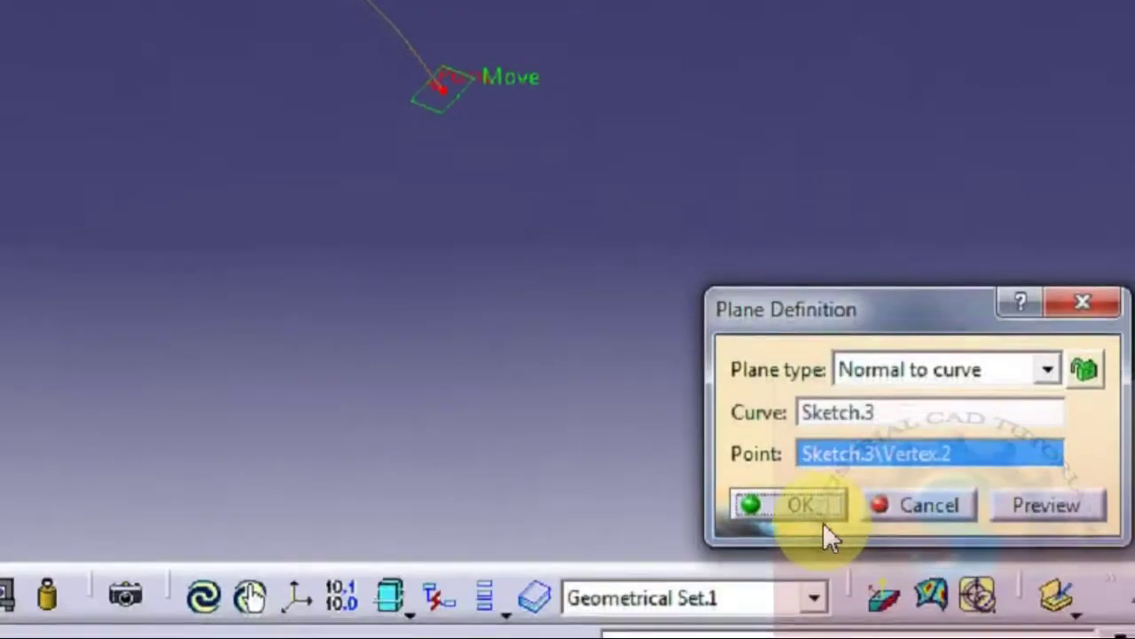
click(869, 604)
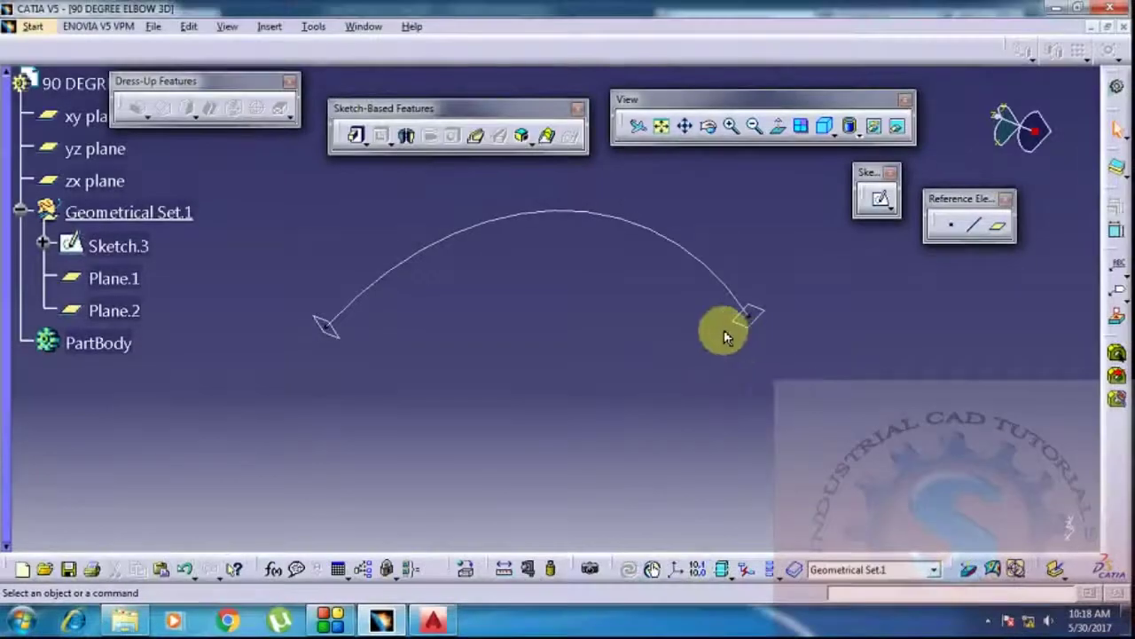
Start a sketch on Plane.1 at the arc's left endpoint and view the sketch plane head-on.
mouse_move(523, 280)
middle_down()
mouse_move(522, 362)
mouse_move(674, 324)
mouse_move(507, 301)
mouse_move(530, 241)
mouse_move(499, 312)
mouse_move(532, 279)
mouse_move(514, 296)
middle_up()
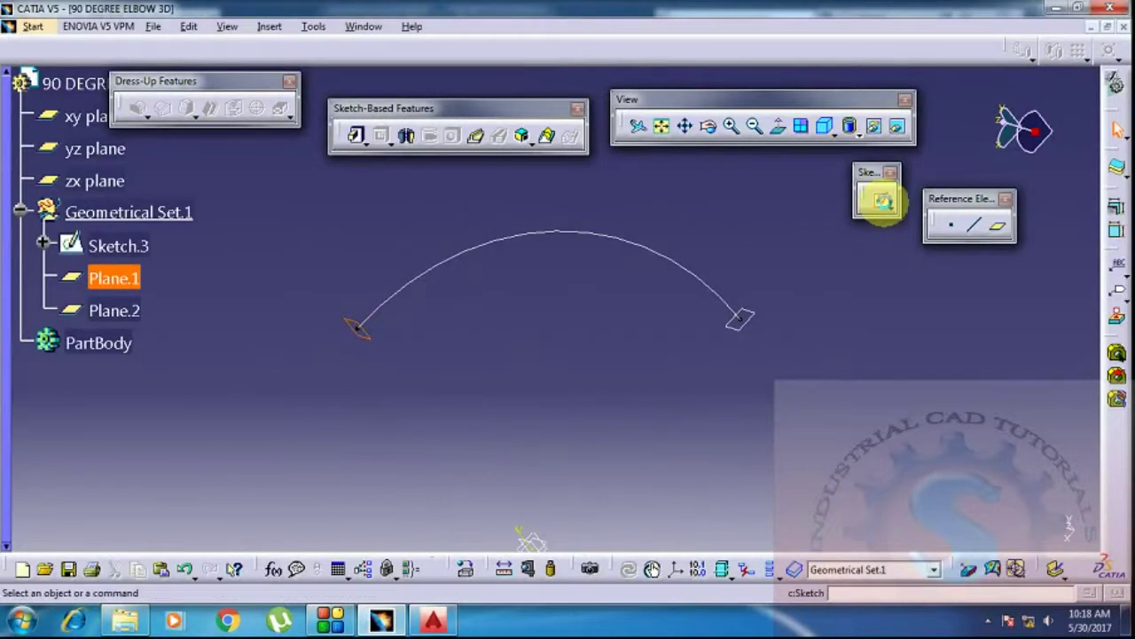
click(880, 199)
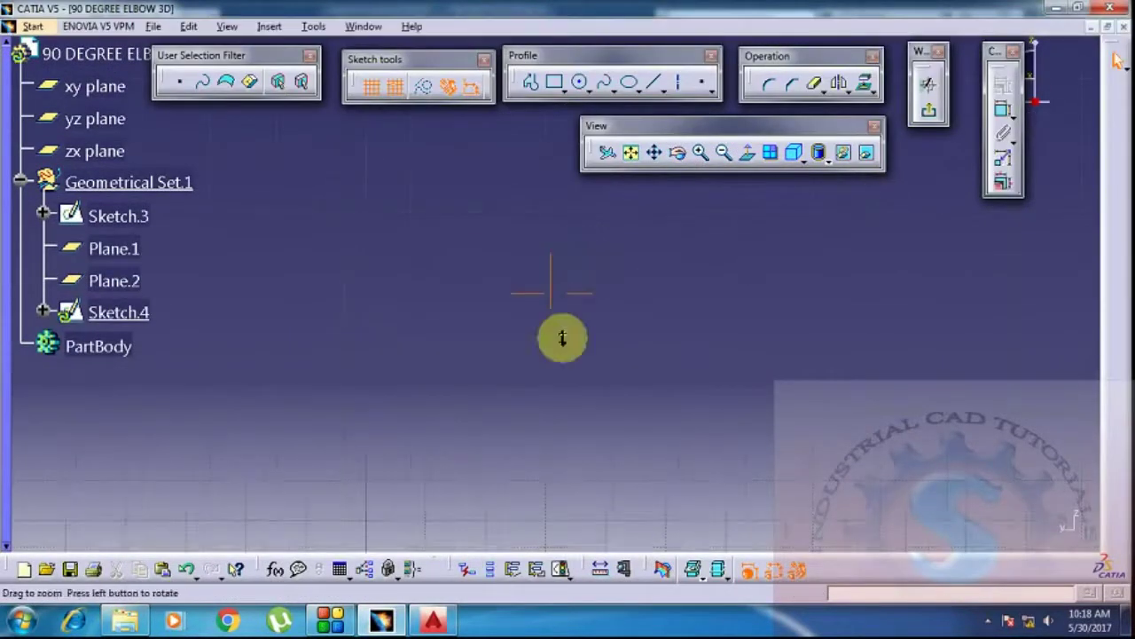
mouse_move(593, 307)
middle_down()
mouse_move(586, 353)
mouse_move(601, 293)
mouse_move(654, 322)
mouse_move(661, 315)
middle_up()
click(747, 154)
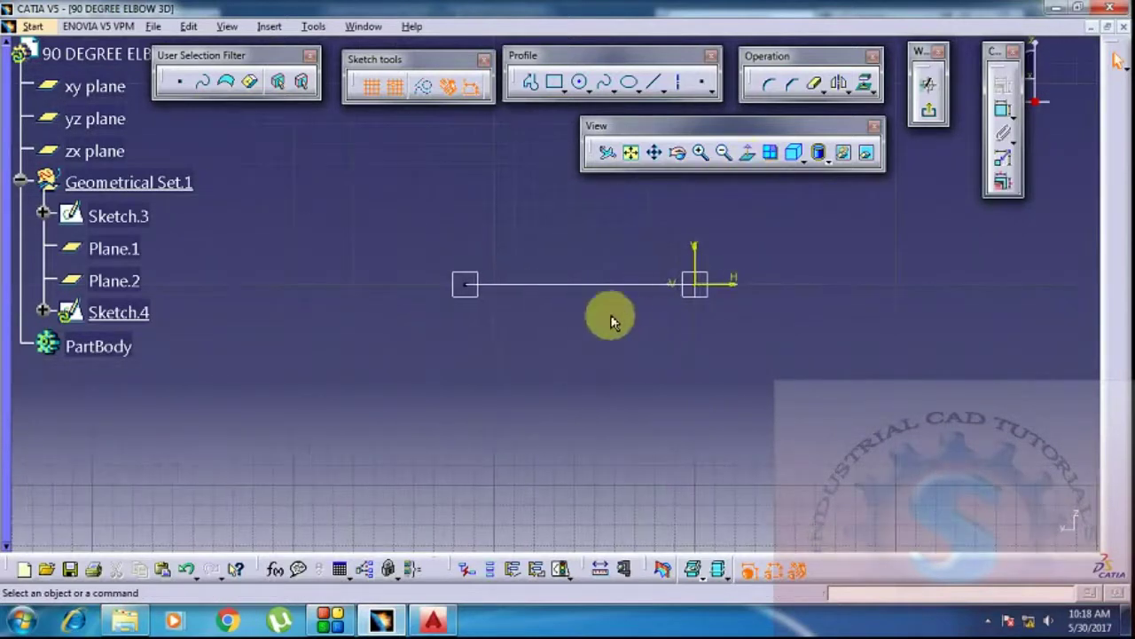
mouse_move(577, 329)
ctrl+middle_down()
mouse_move(562, 329)
mouse_move(589, 351)
ctrl+middle_up()
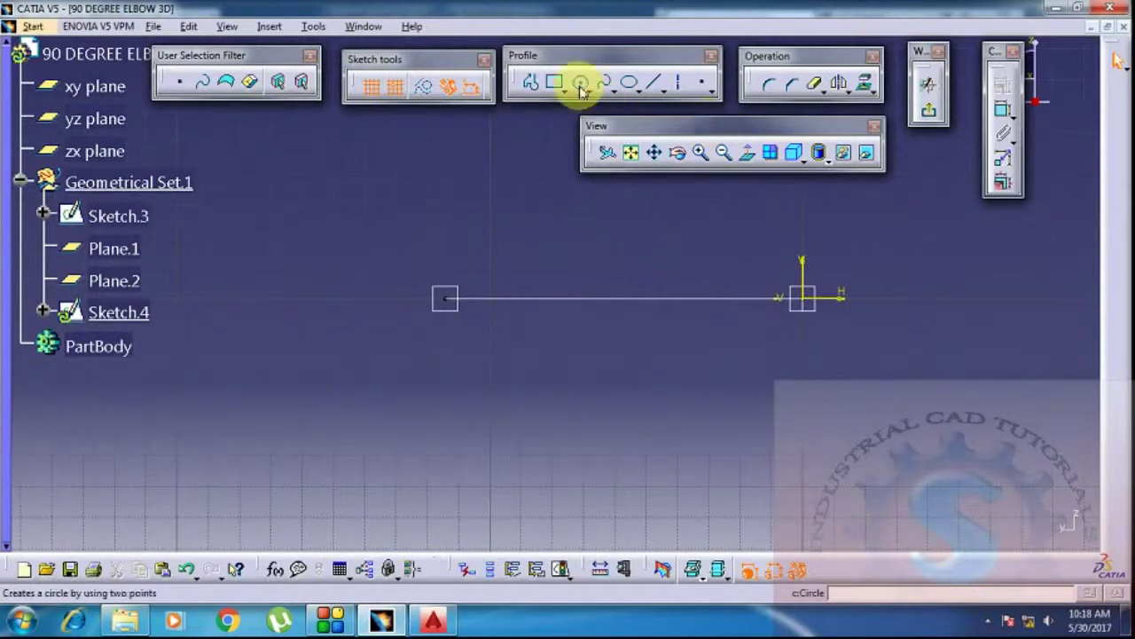
Check the elbow's outer diameter in AutoCAD, return to CATIA and sketch a circle about 36 mm in radius beside the arc's endpoint.
click(434, 621)
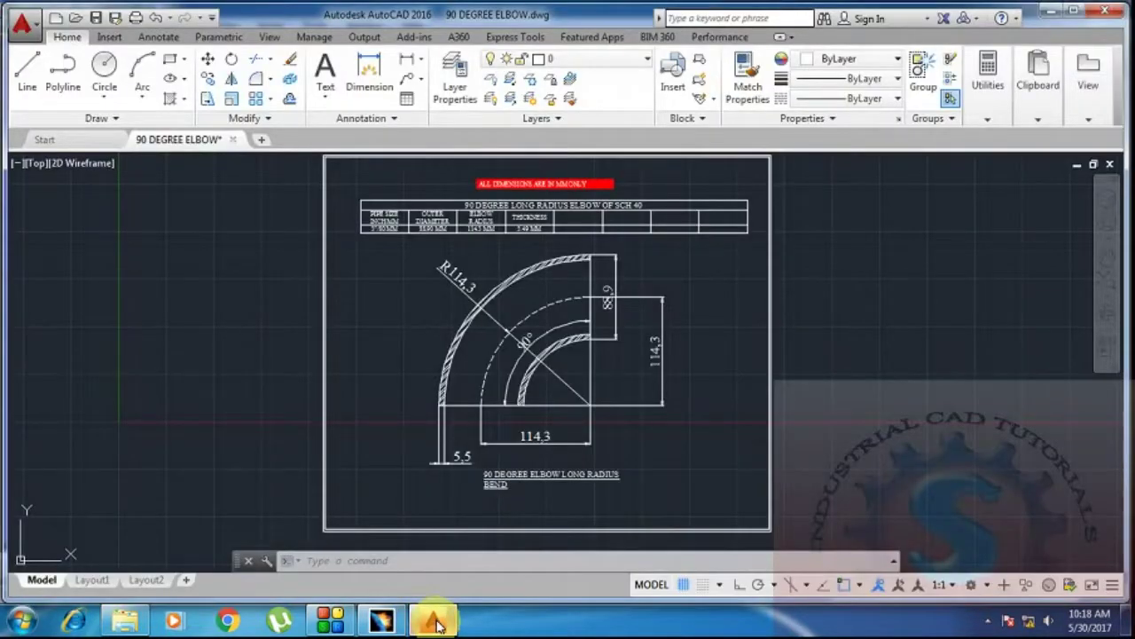
click(434, 623)
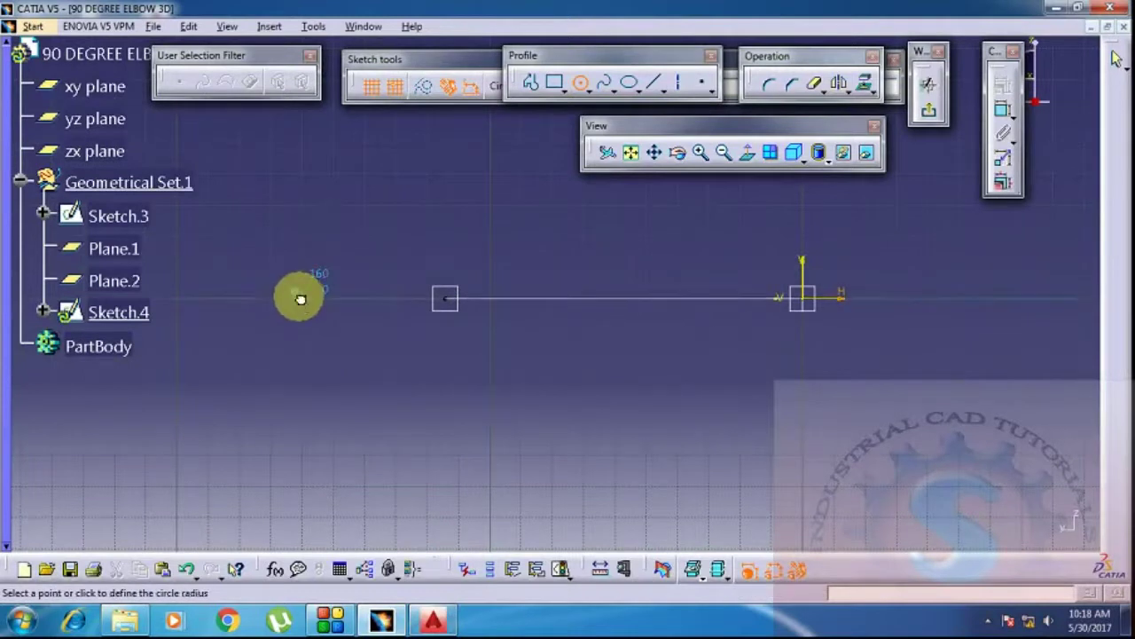
click(376, 213)
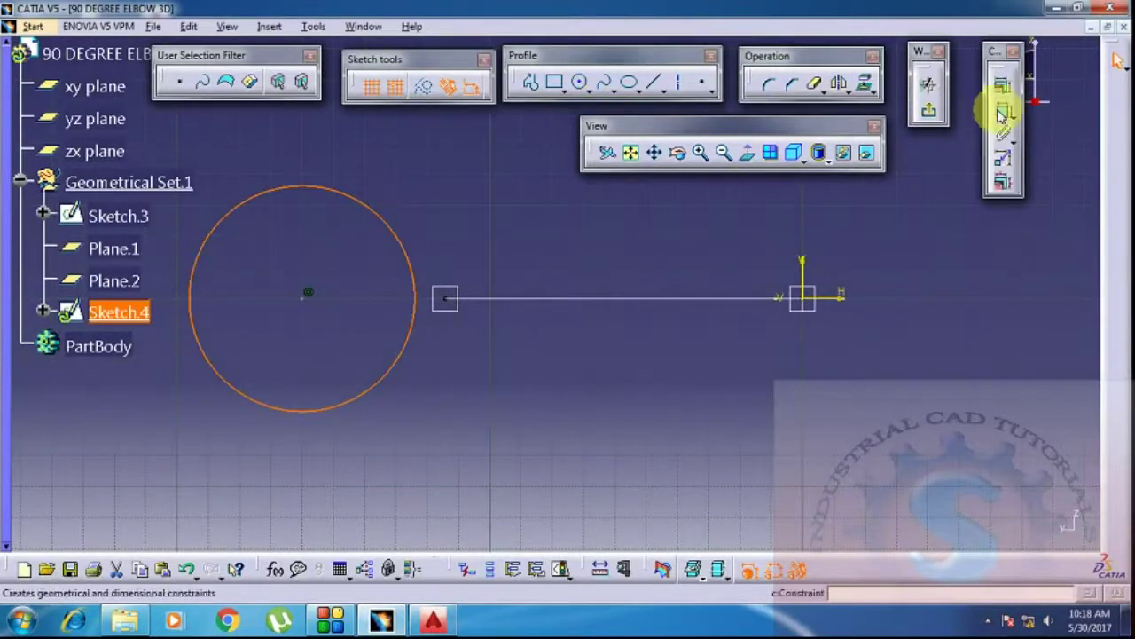
Dimension the circle beside the arc's endpoint by diameter and set it to 88.9 mm.
double_click(420, 202)
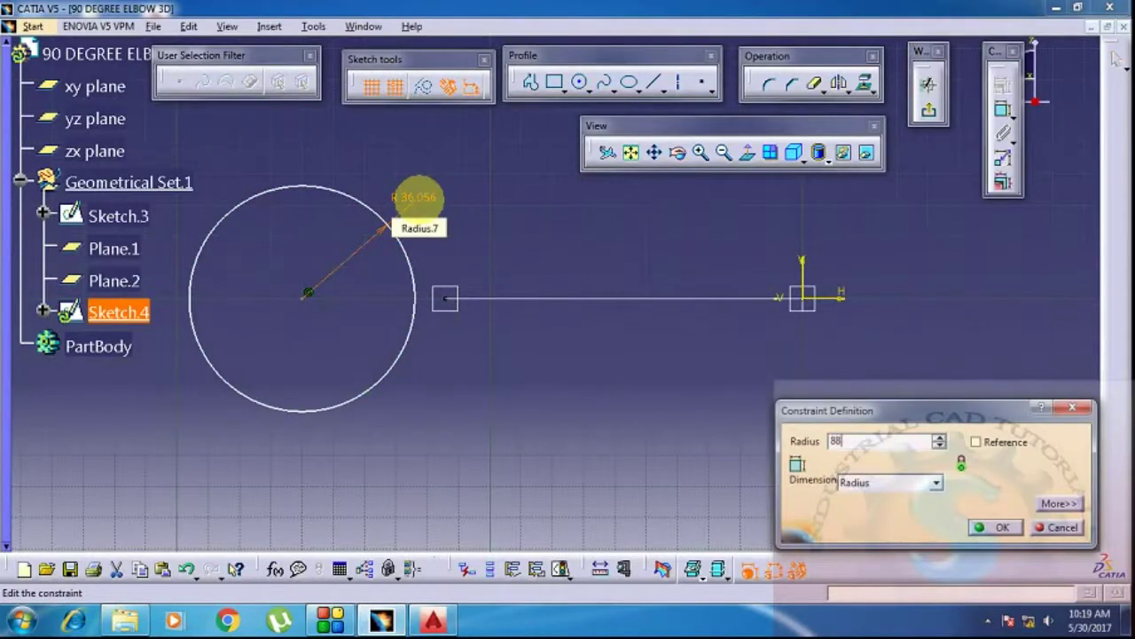
text(88.90)
click(923, 489)
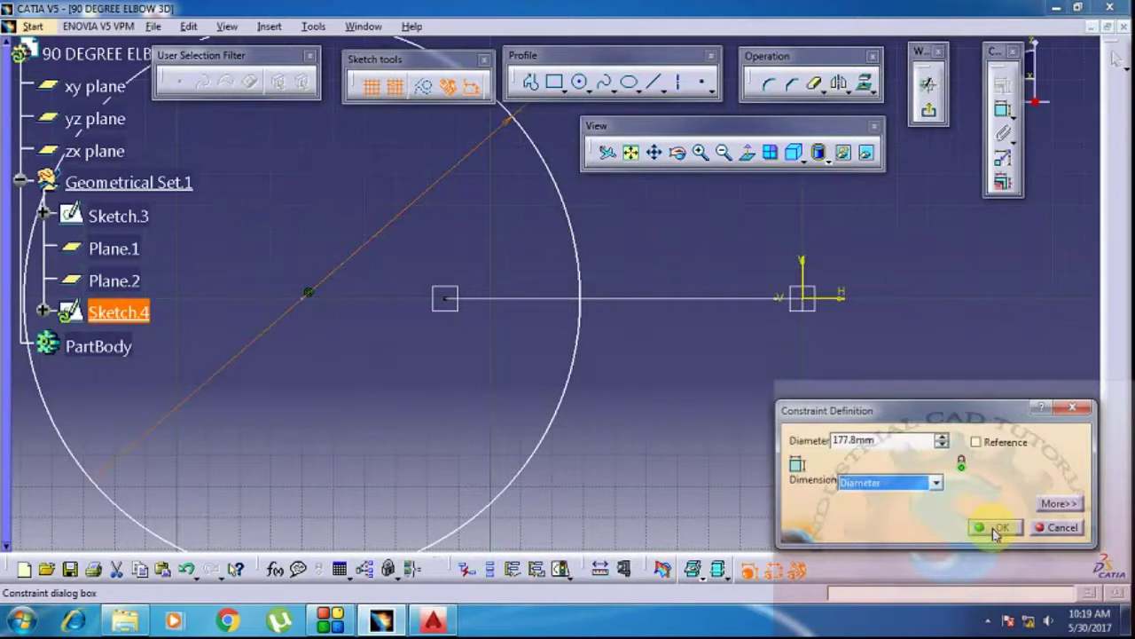
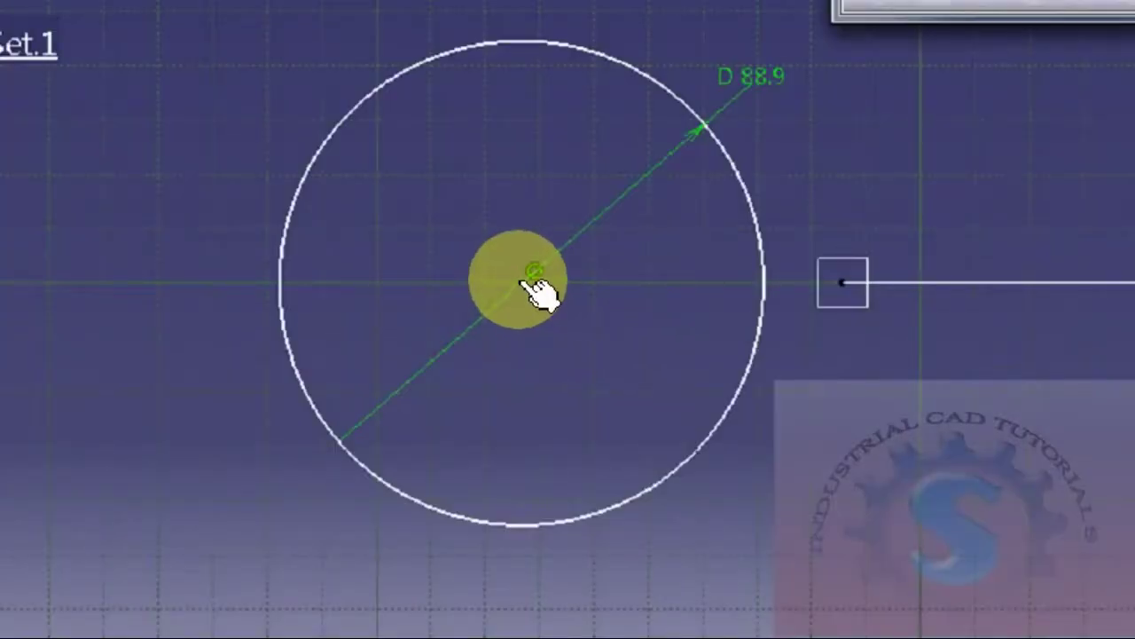
click(523, 282)
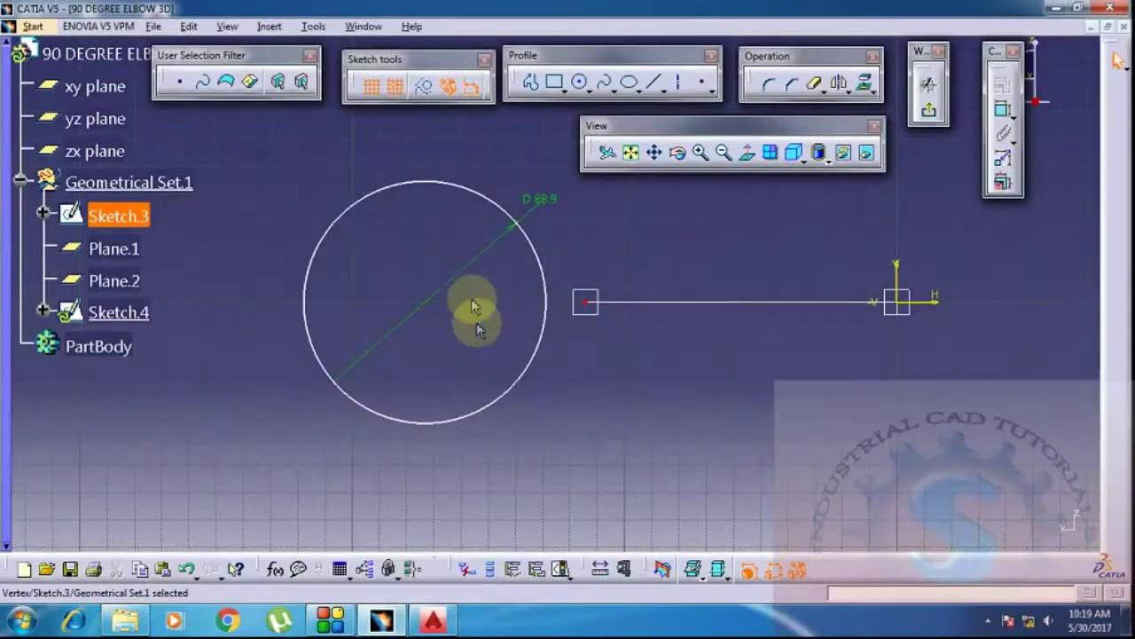
click(406, 331)
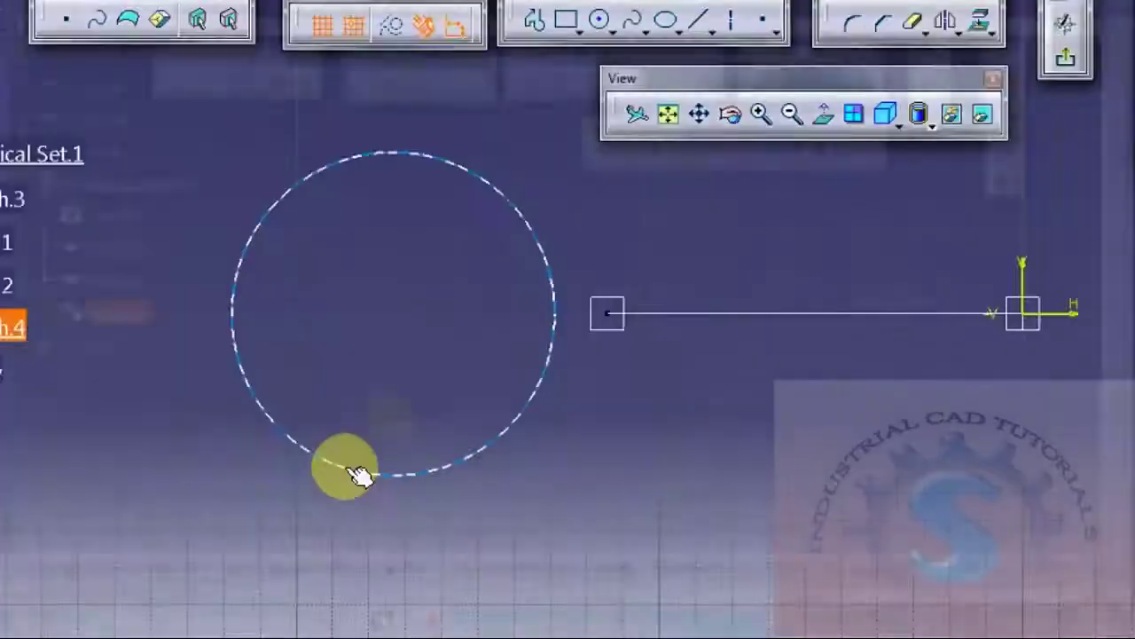
click(474, 323)
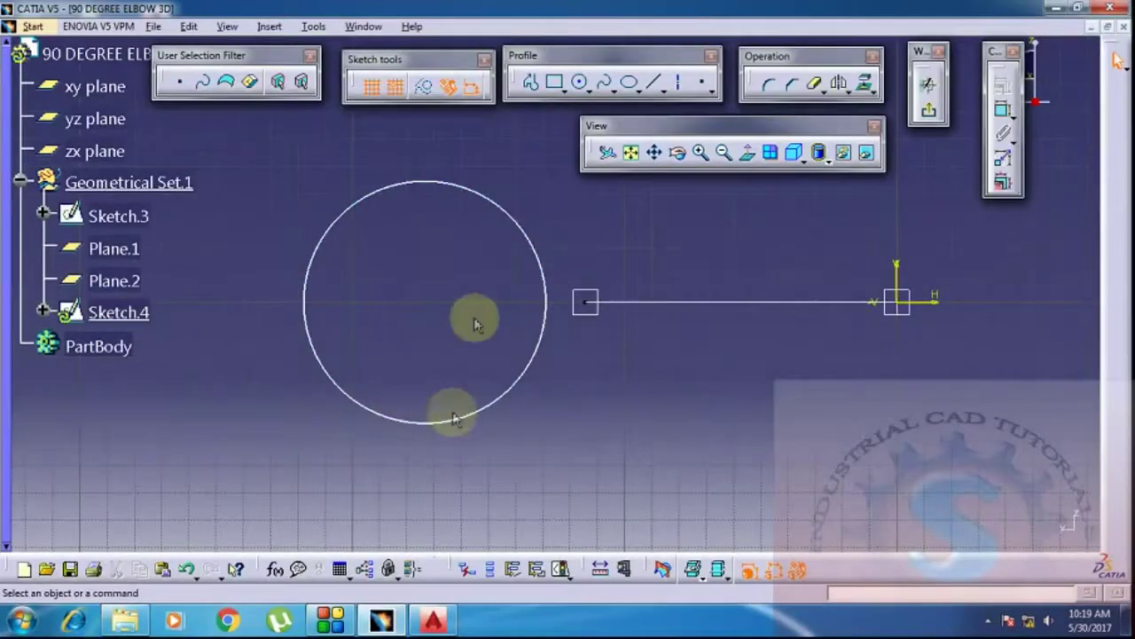
click(482, 196)
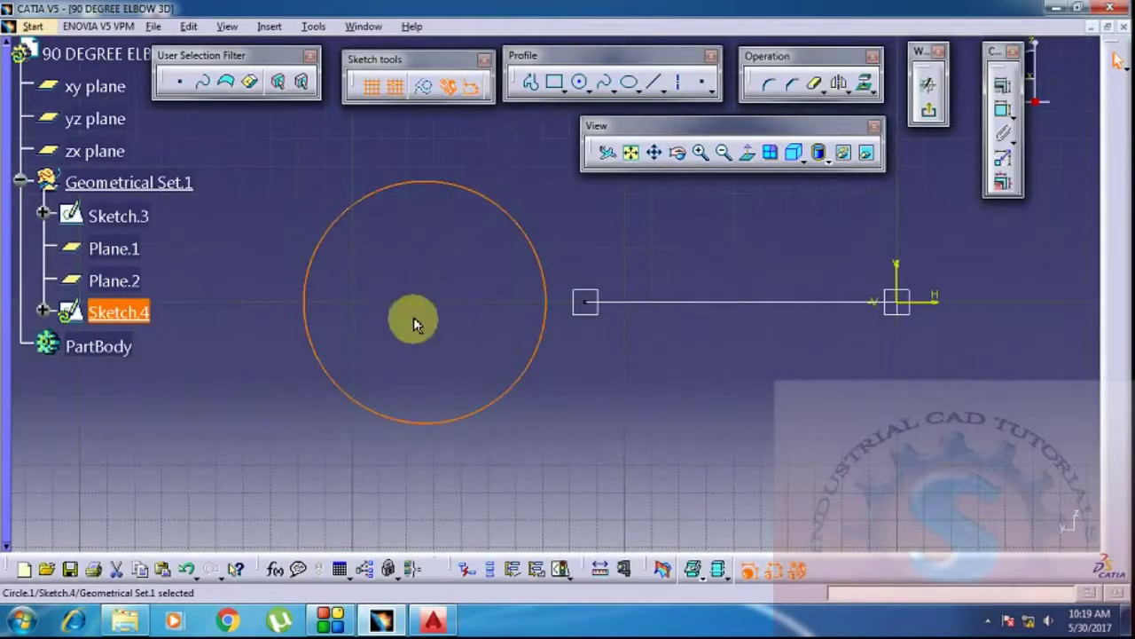
click(588, 306)
click(586, 303)
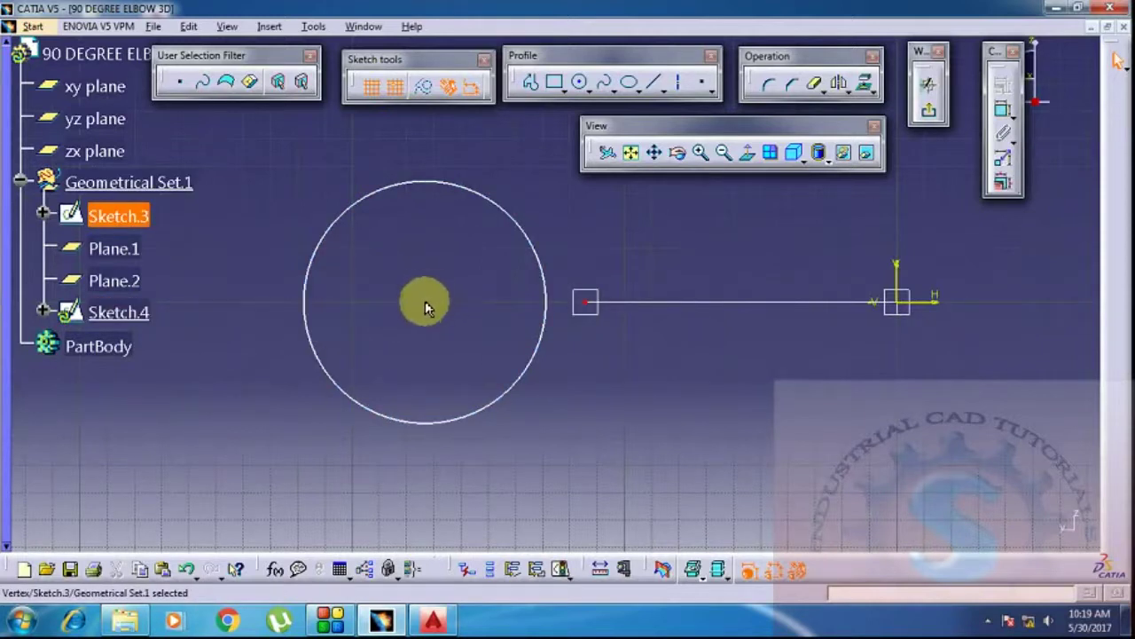
click(1005, 107)
click(528, 240)
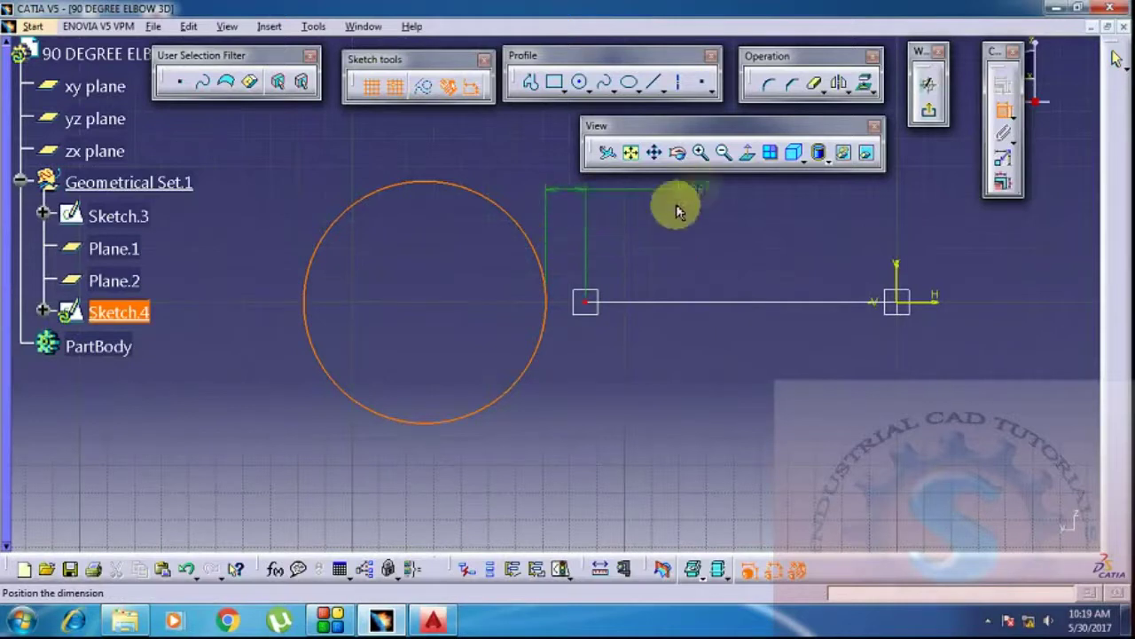
key(Escape)
click(1003, 109)
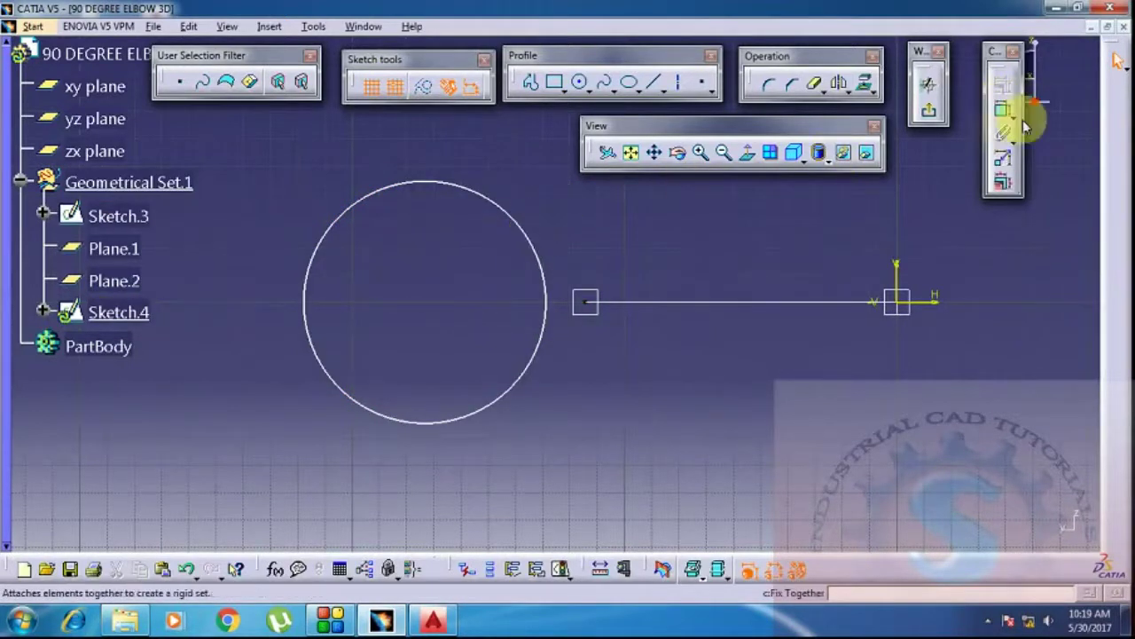
middle_drag(663, 294, 627, 322)
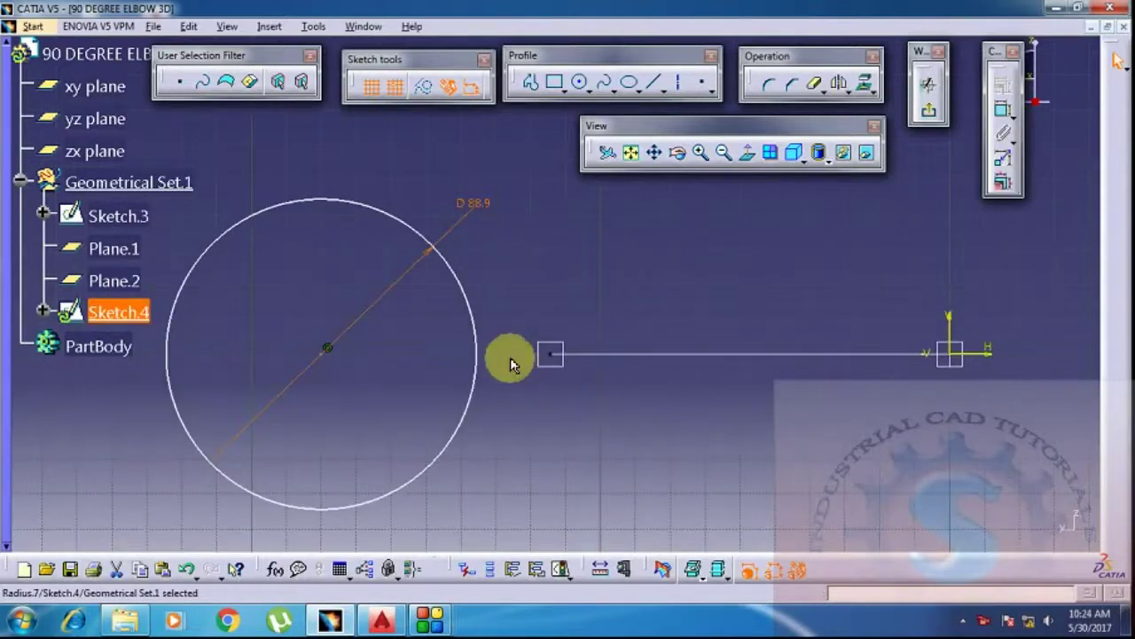
Constrain the 88.9 mm circle's centre to be coincident with the arc's left endpoint.
mouse_move(511, 363)
middle_down()
mouse_move(562, 316)
mouse_move(532, 363)
mouse_move(537, 337)
middle_up()
click(391, 329)
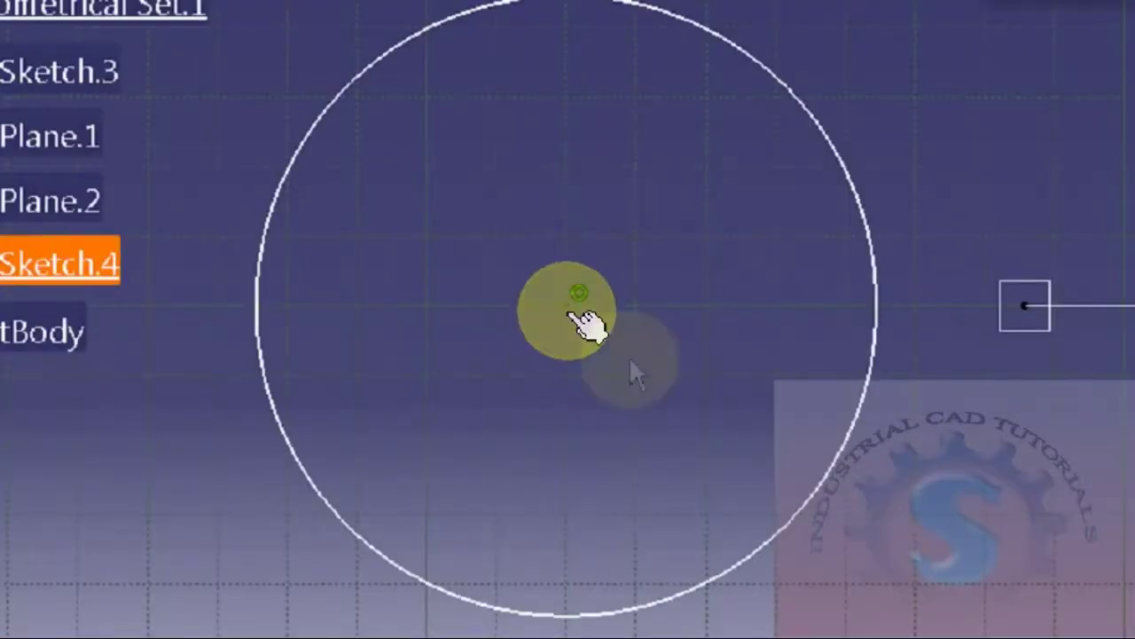
ctrl+click(1024, 306)
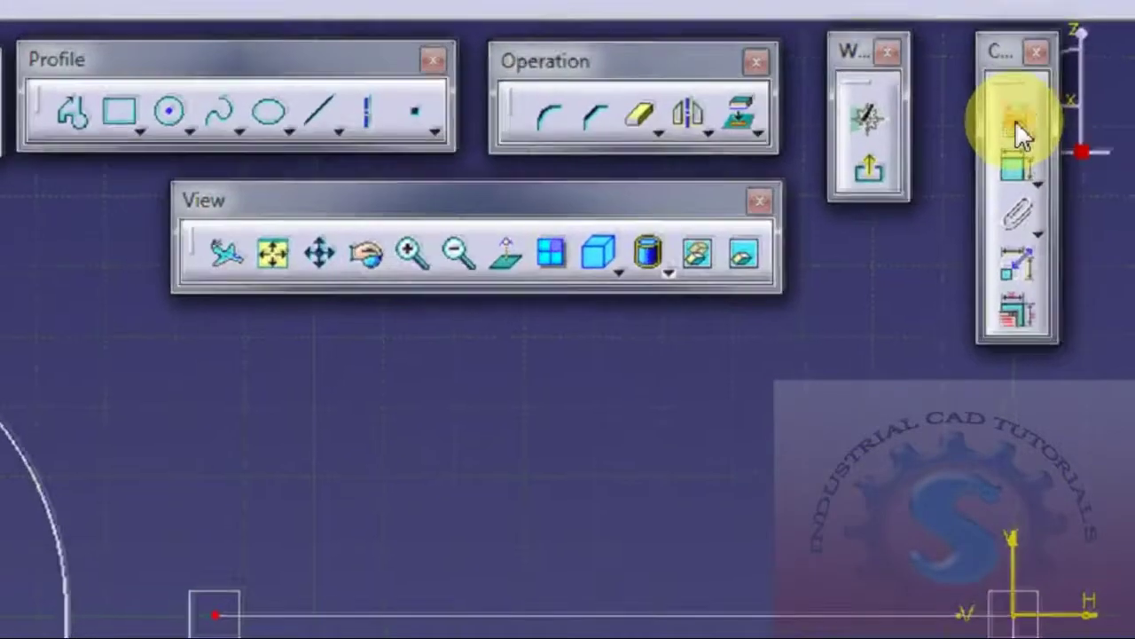
click(1029, 119)
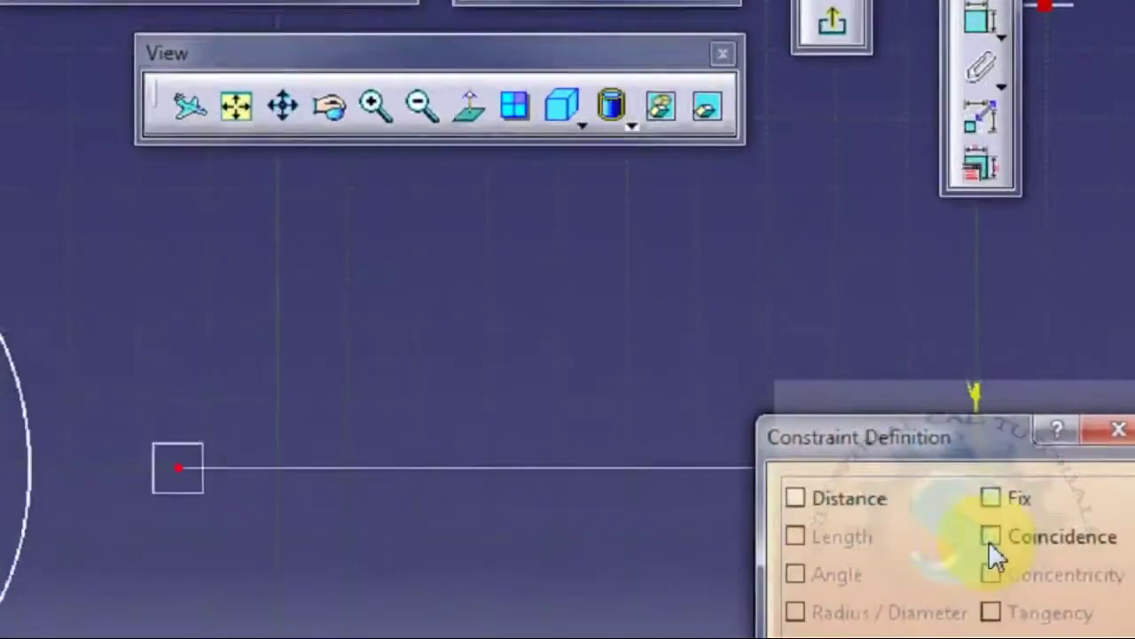
click(990, 539)
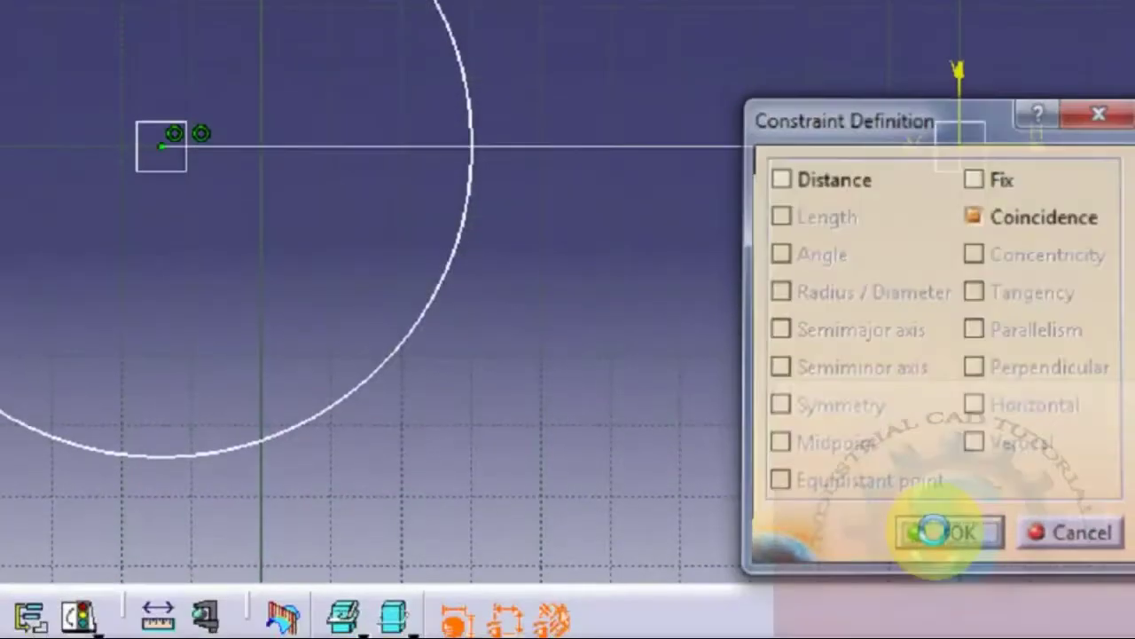
click(936, 530)
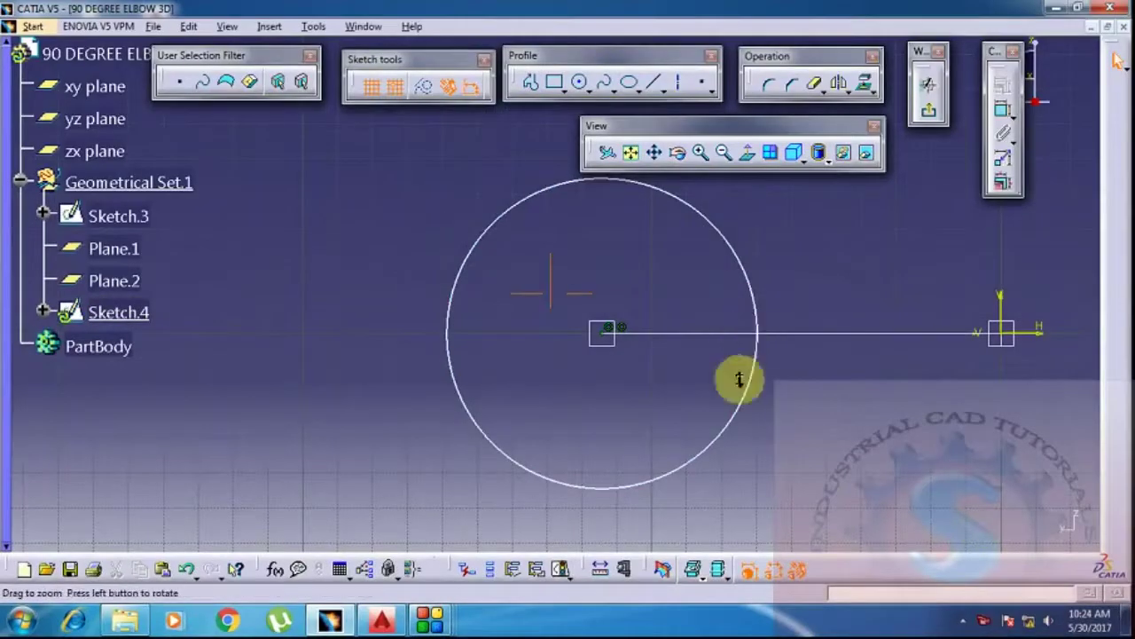
Exit the finished circle sketch and start a new sketch on Plane.2 at the arc's right endpoint.
middle_drag(739, 379, 898, 188)
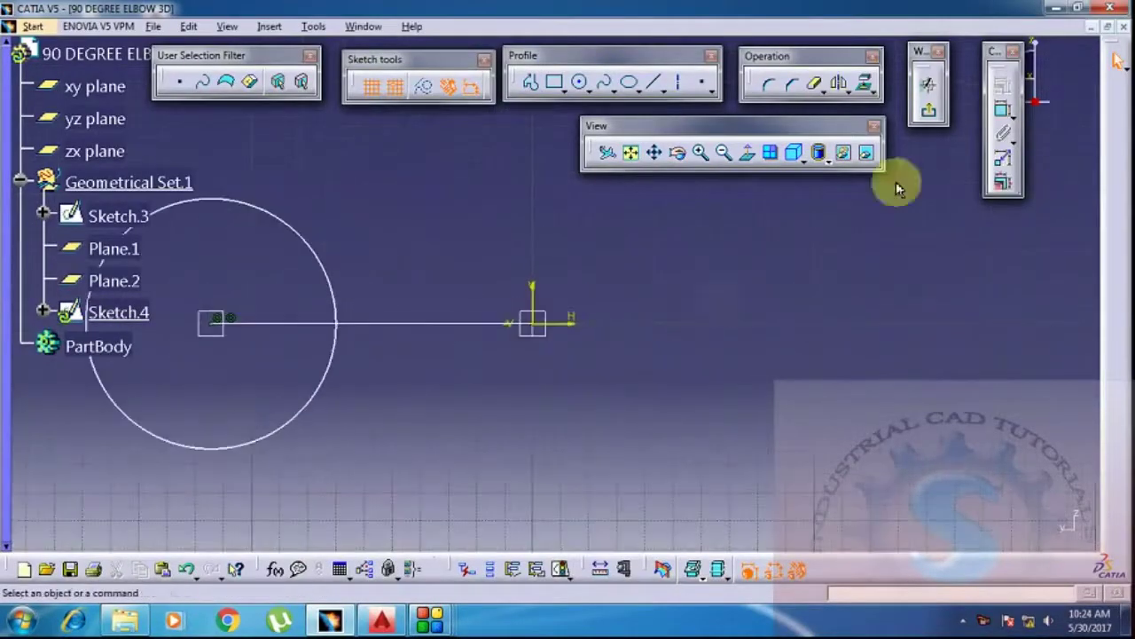
click(929, 113)
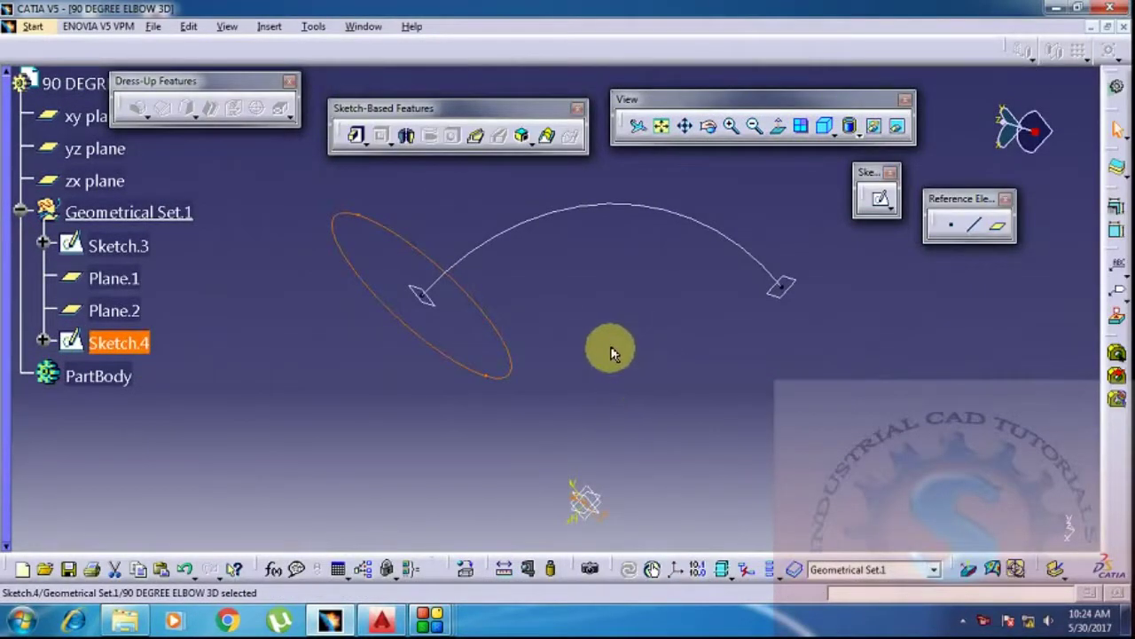
mouse_move(610, 354)
middle_down()
mouse_move(633, 271)
mouse_move(615, 317)
mouse_move(641, 329)
mouse_move(596, 402)
mouse_move(786, 327)
middle_up()
click(790, 327)
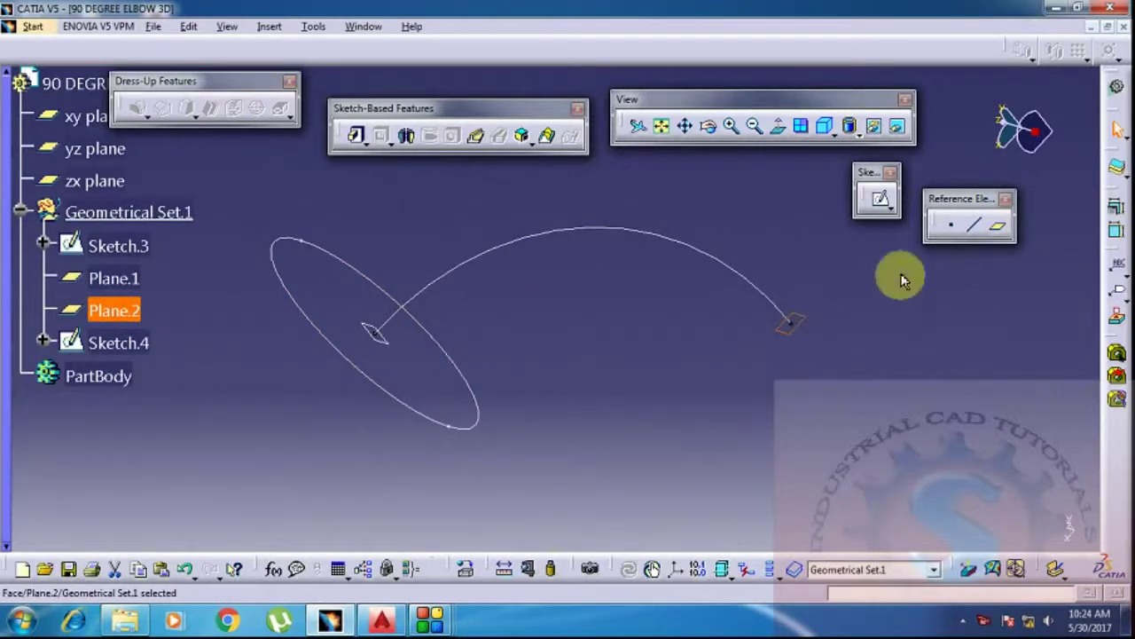
click(881, 202)
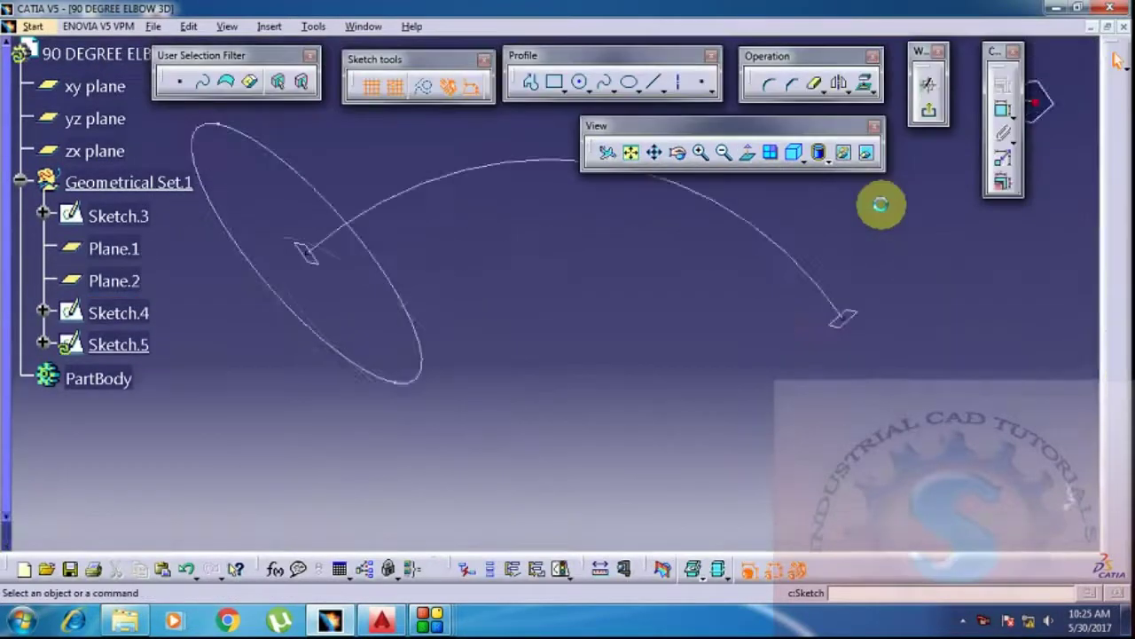
Sketch a circle beside the arc's projection with an 88.9 mm diameter and check it against the AutoCAD elbow drawing.
mouse_move(676, 295)
middle_down()
mouse_move(666, 435)
mouse_move(728, 410)
mouse_move(695, 271)
mouse_move(712, 228)
middle_up()
click(582, 83)
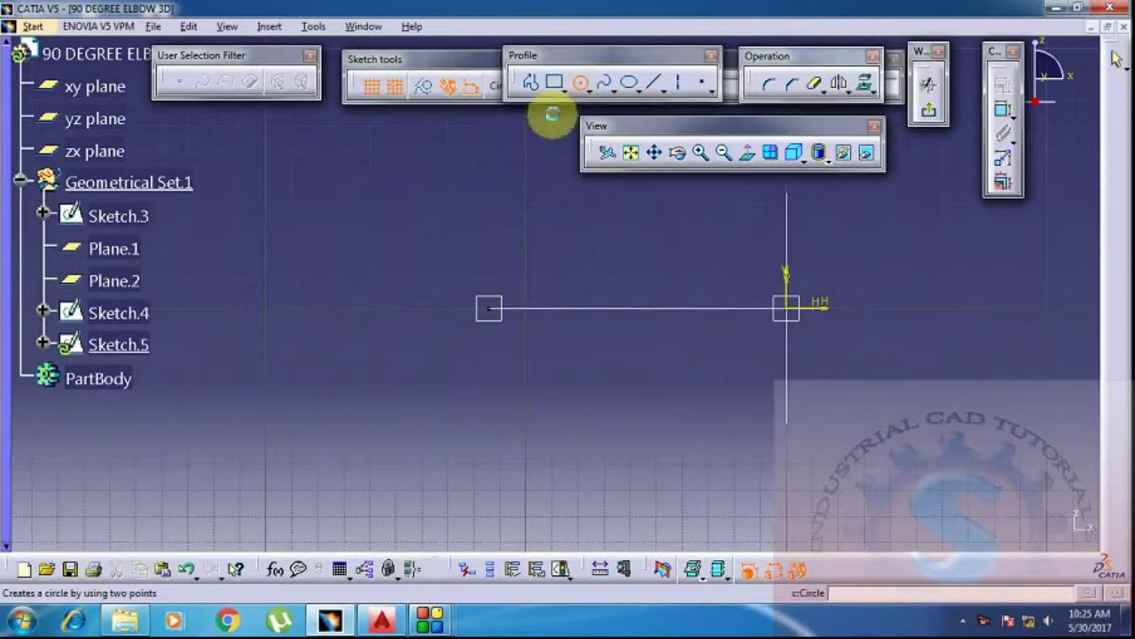
click(359, 213)
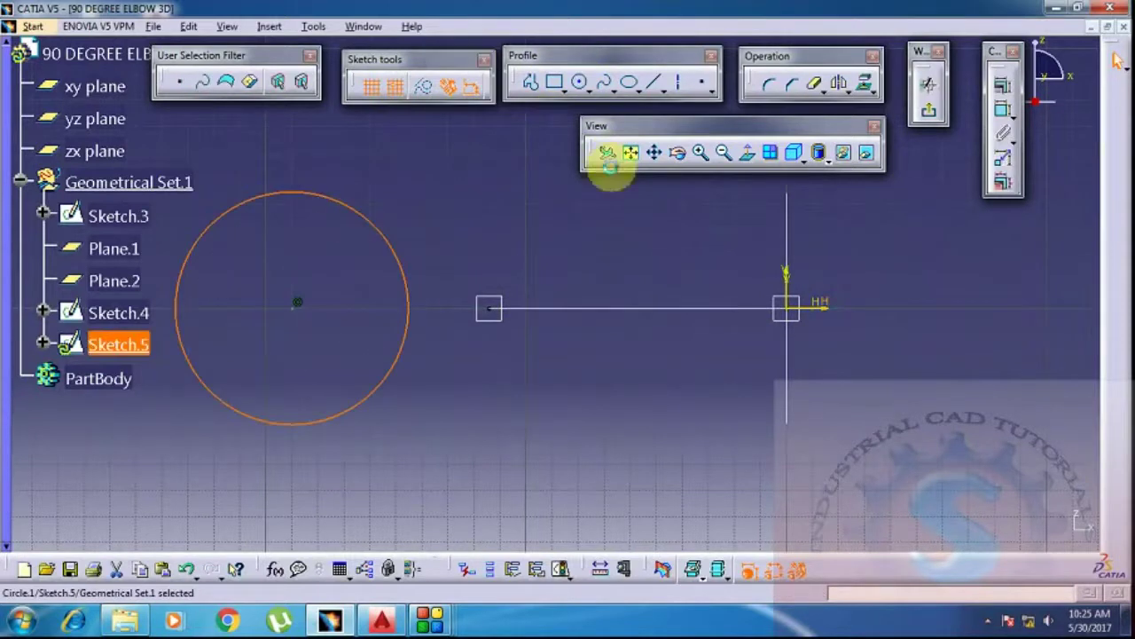
click(997, 113)
click(428, 236)
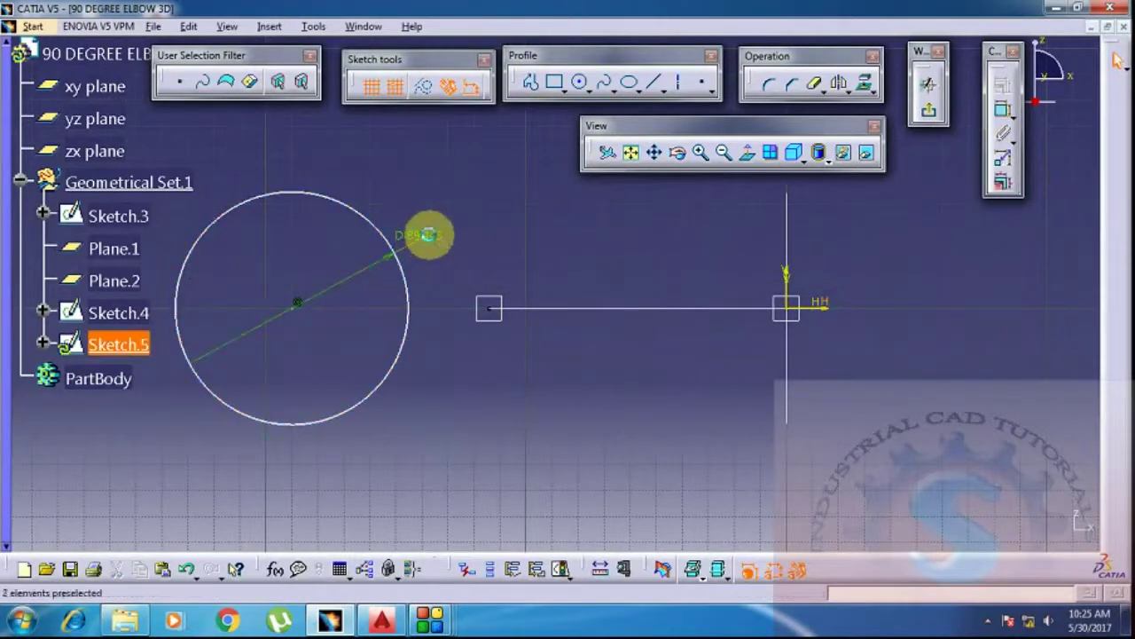
double_click(428, 235)
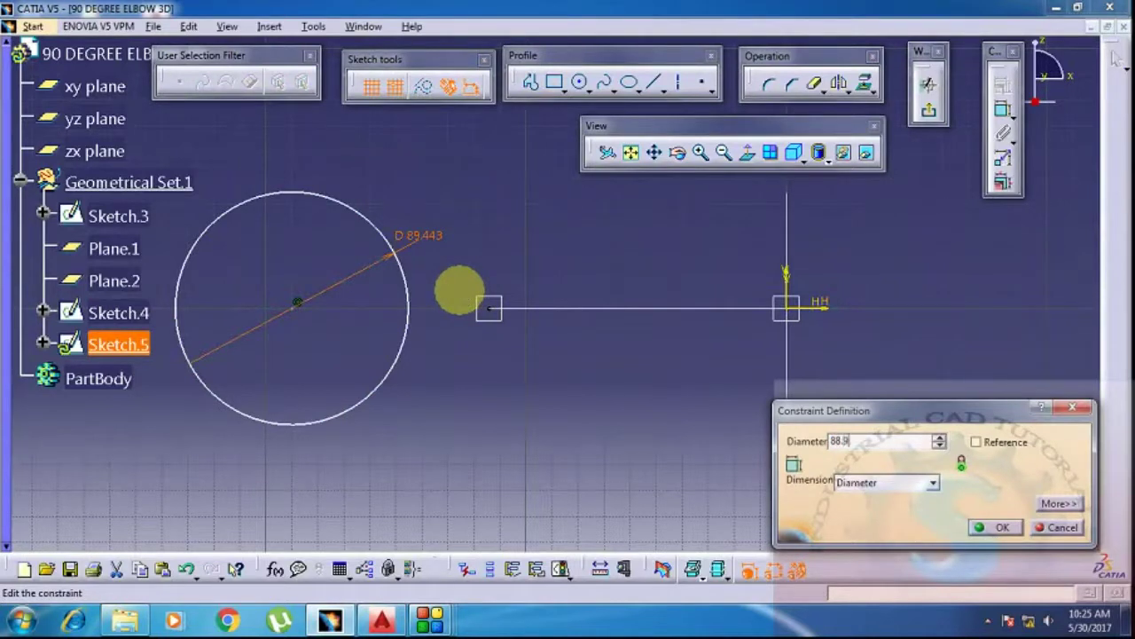
key(Return)
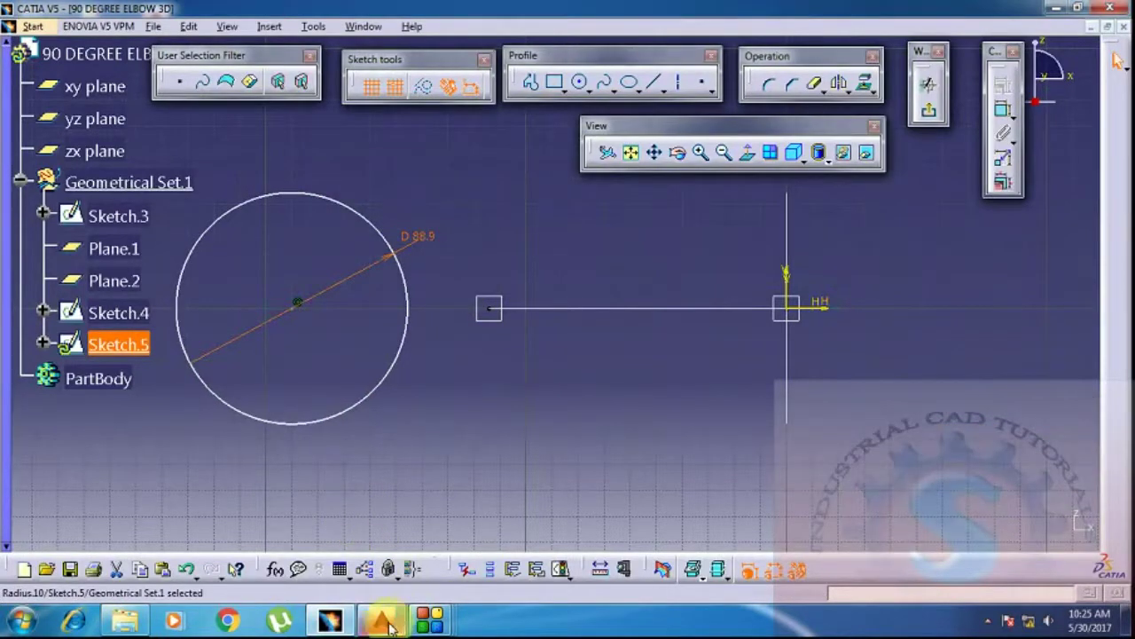
click(387, 623)
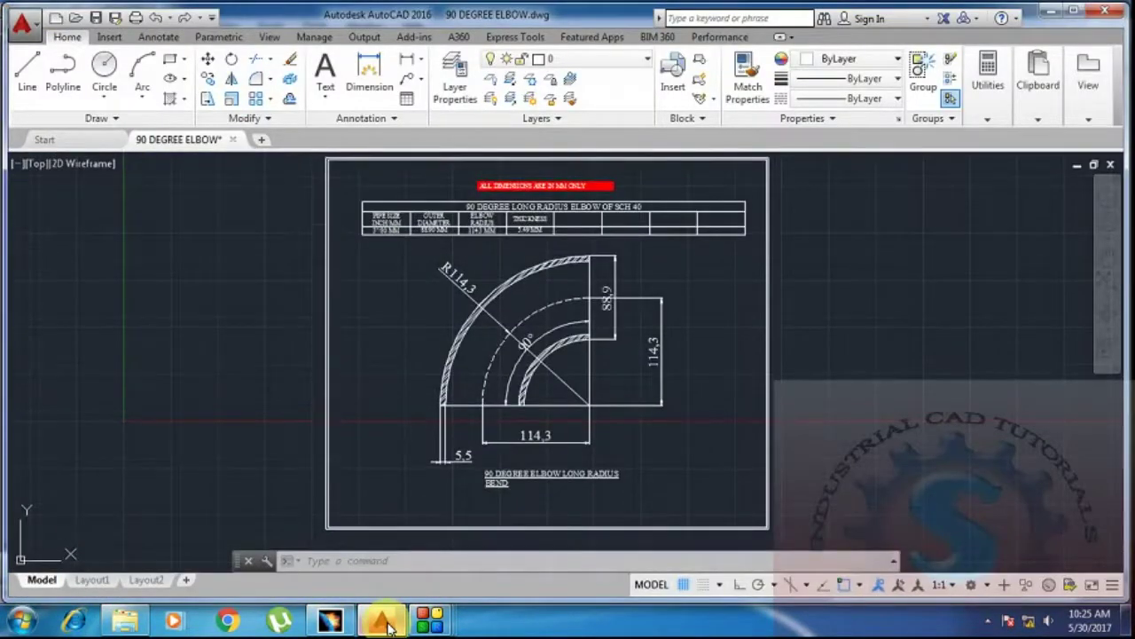
click(387, 623)
Make the second circle's centre coincident with the arc endpoint on Plane.2 and exit the sketch.
middle_drag(447, 365, 517, 384)
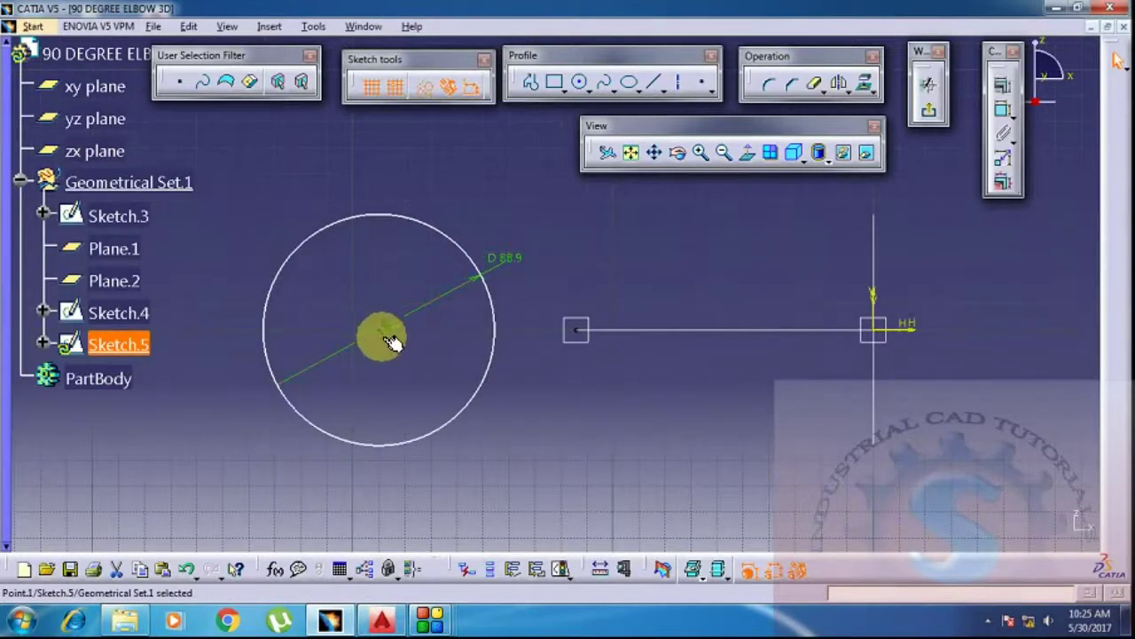
ctrl+click(586, 339)
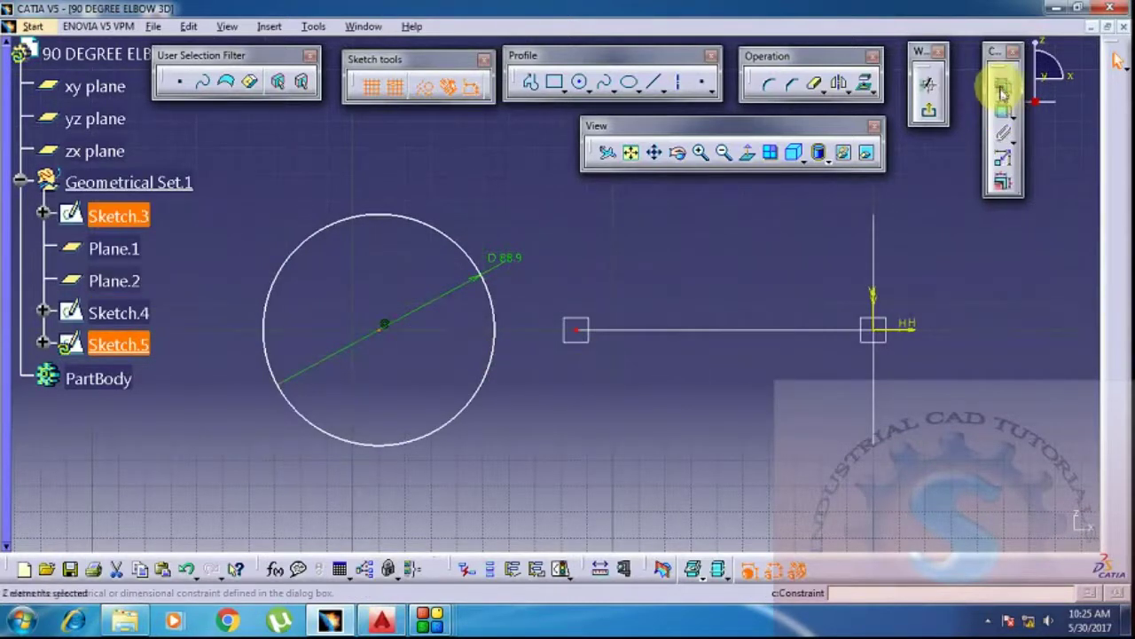
click(1003, 86)
click(1008, 368)
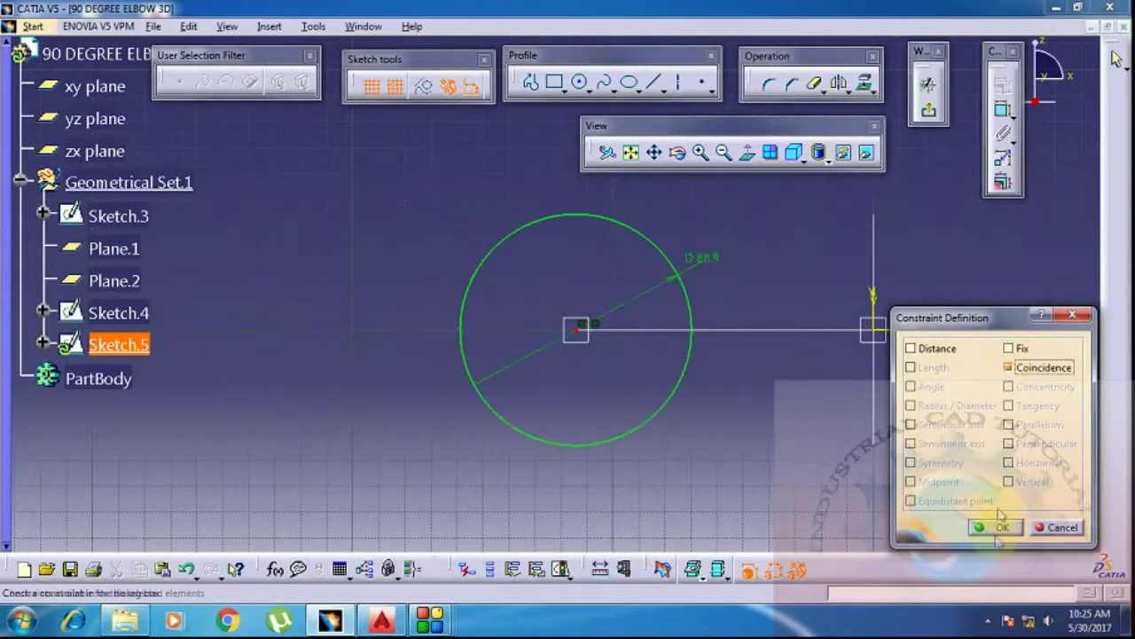
click(1000, 529)
mouse_move(795, 361)
middle_down()
mouse_move(760, 458)
mouse_move(984, 67)
middle_up()
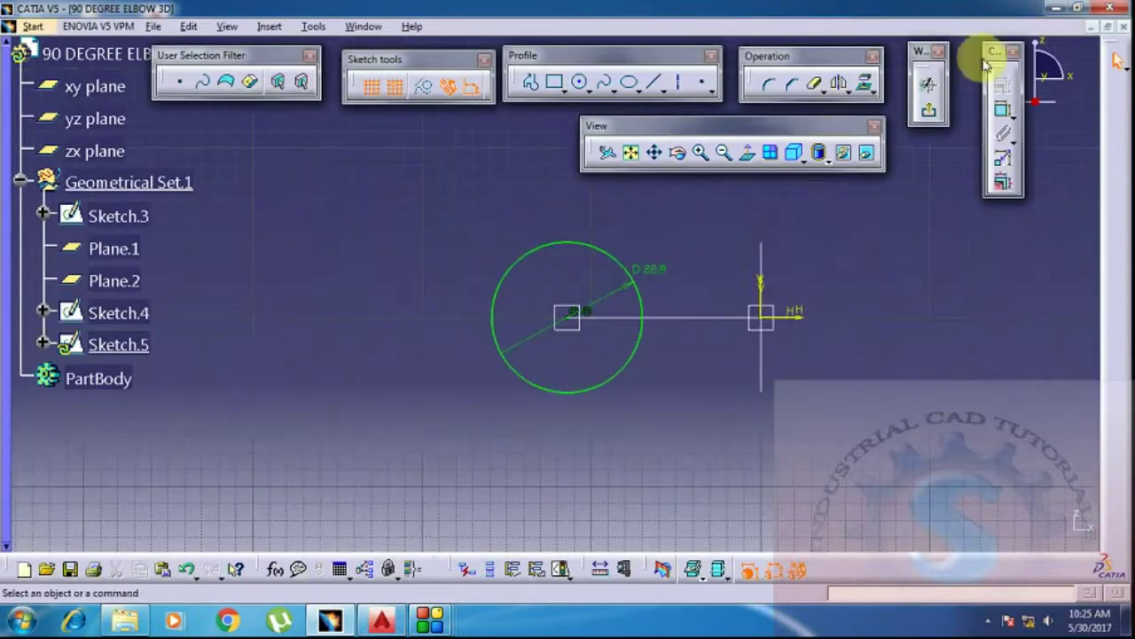
click(928, 111)
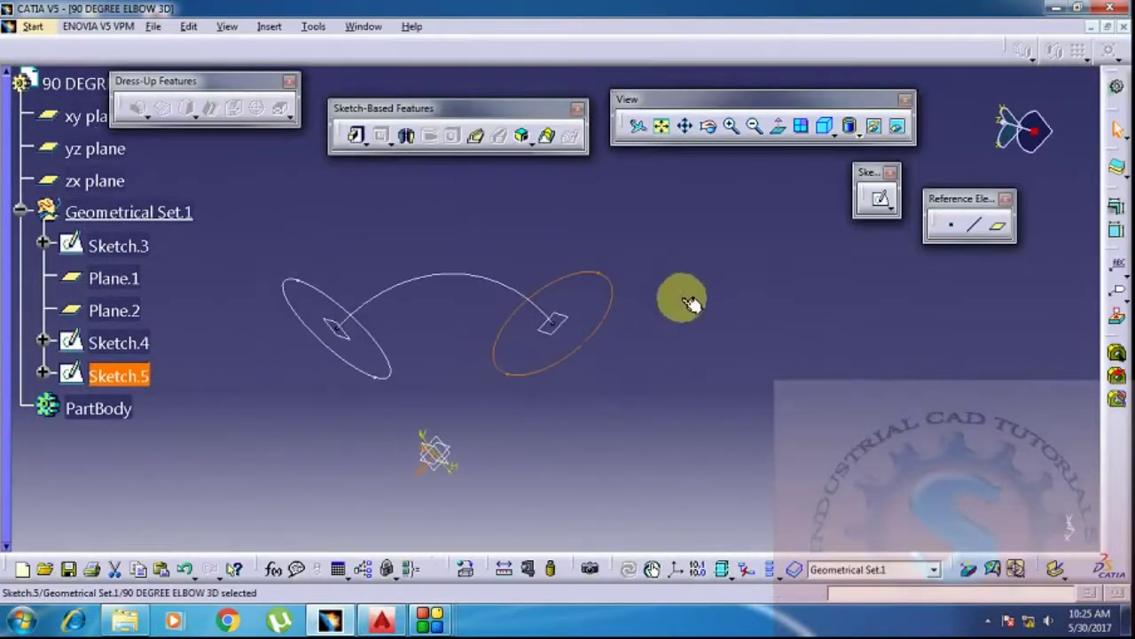
Create a Multi-sections Solid using the two end circles, Sketch.5 and Sketch.4, as sections, without adding a guide.
mouse_move(687, 287)
middle_down()
mouse_move(684, 258)
mouse_move(664, 329)
mouse_move(745, 317)
mouse_move(747, 303)
middle_up()
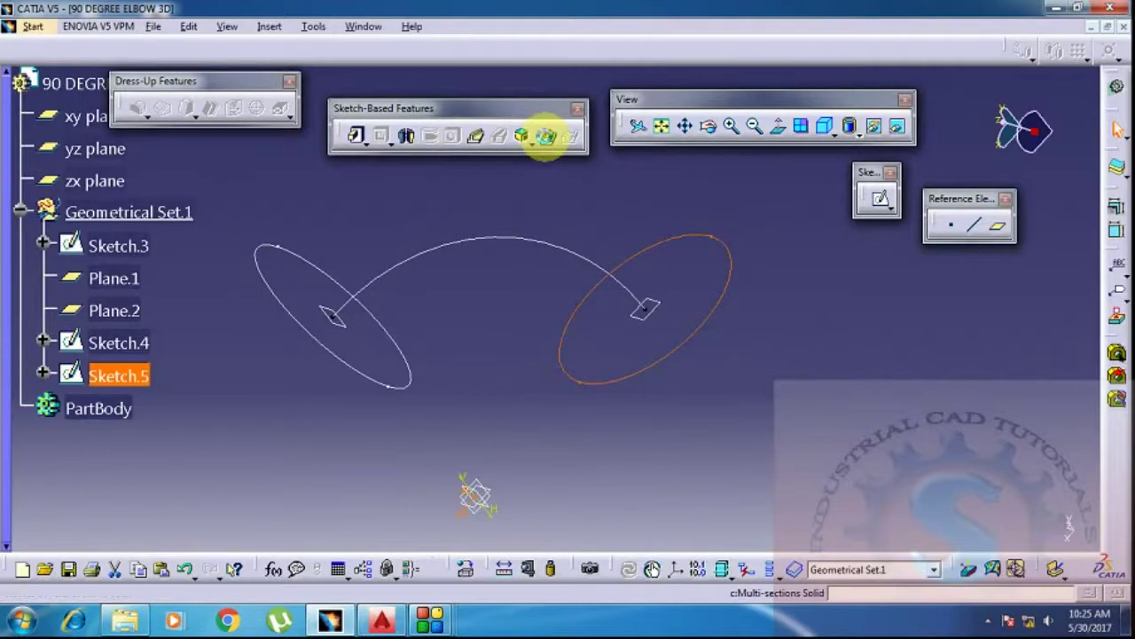
click(545, 136)
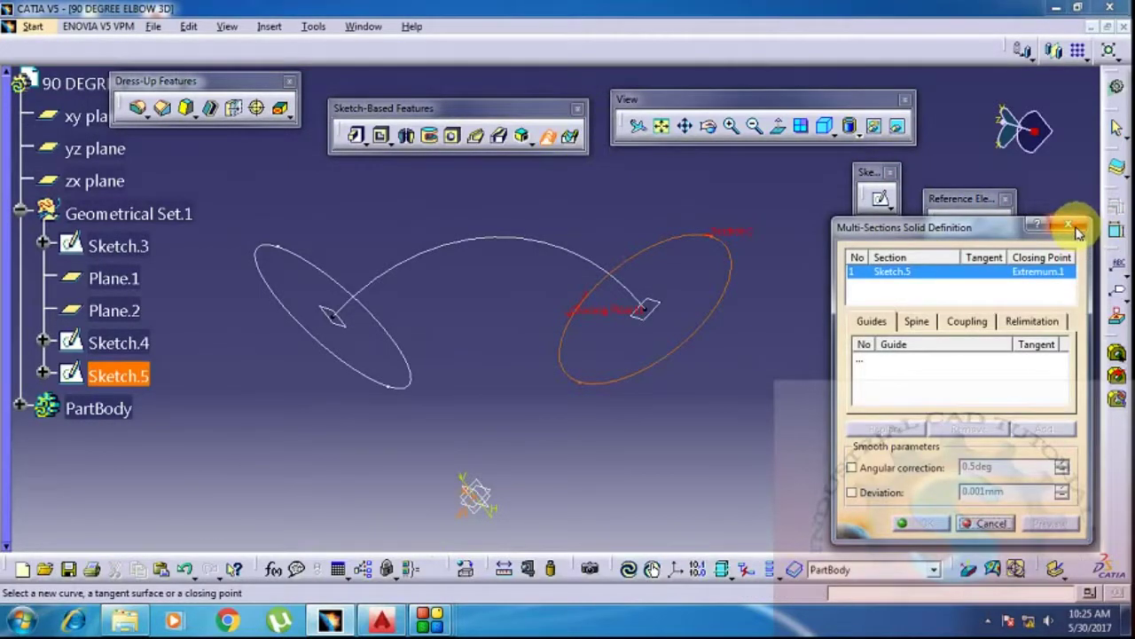
click(353, 370)
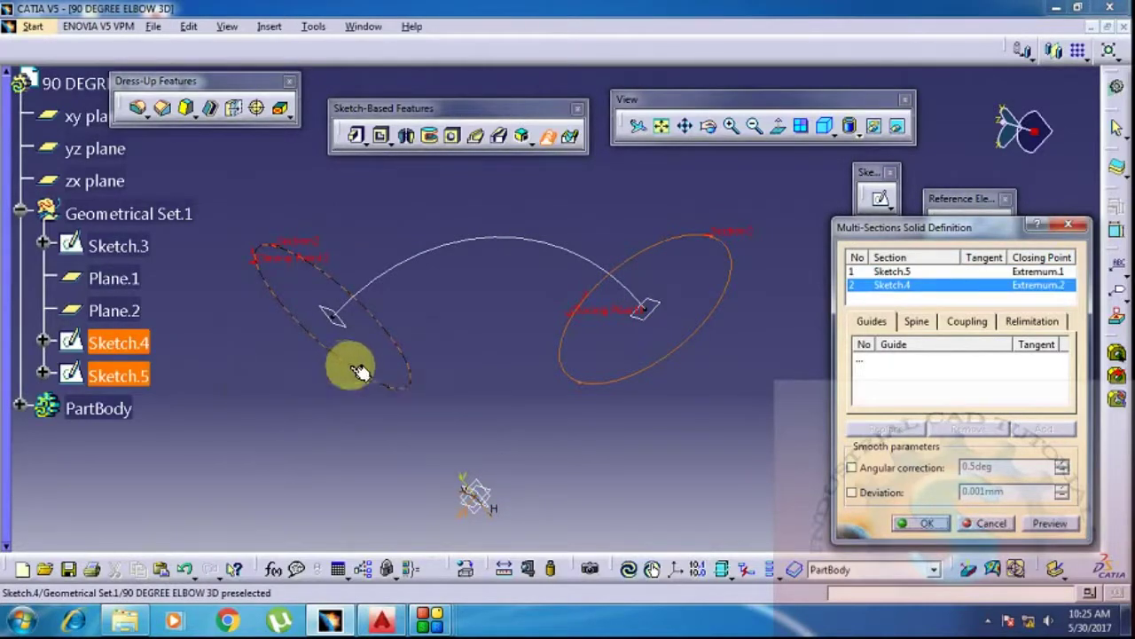
click(510, 244)
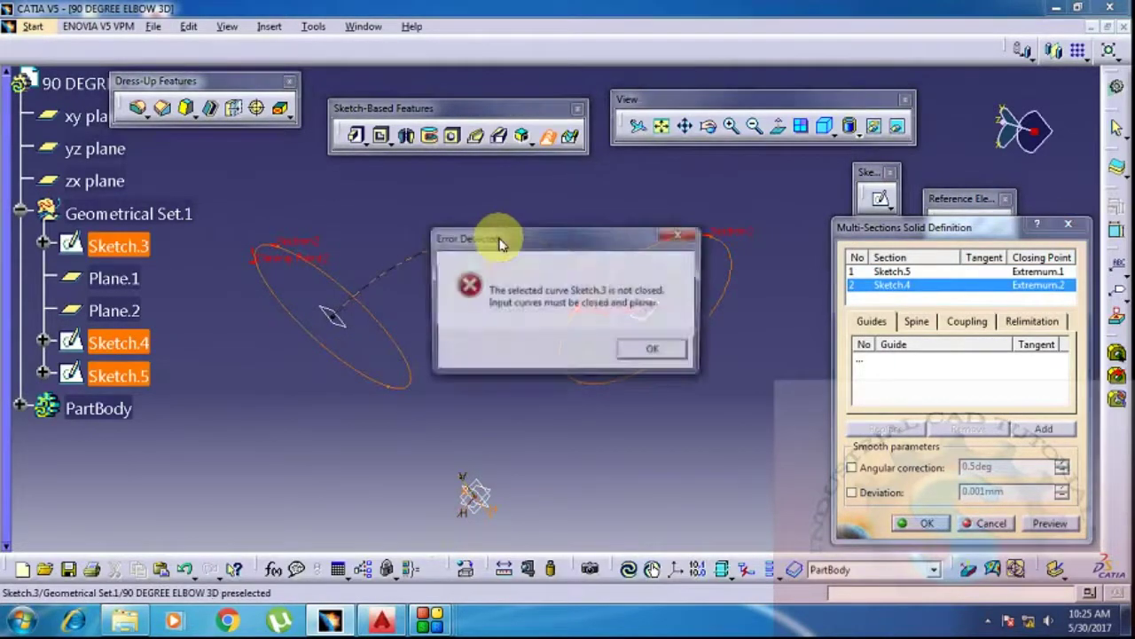
click(672, 237)
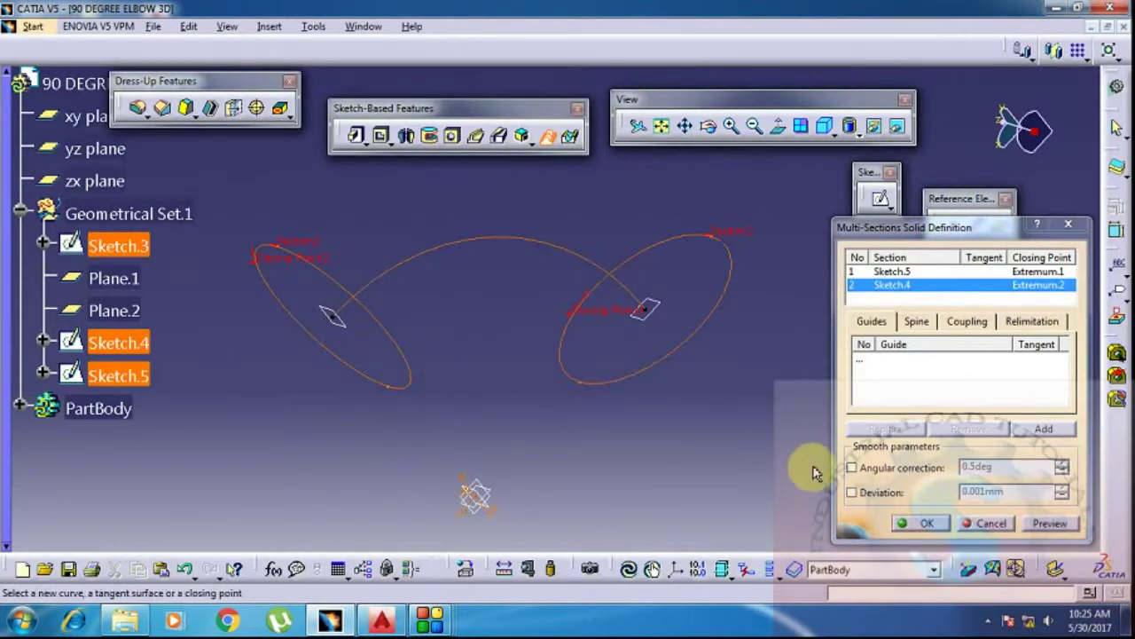
click(1050, 523)
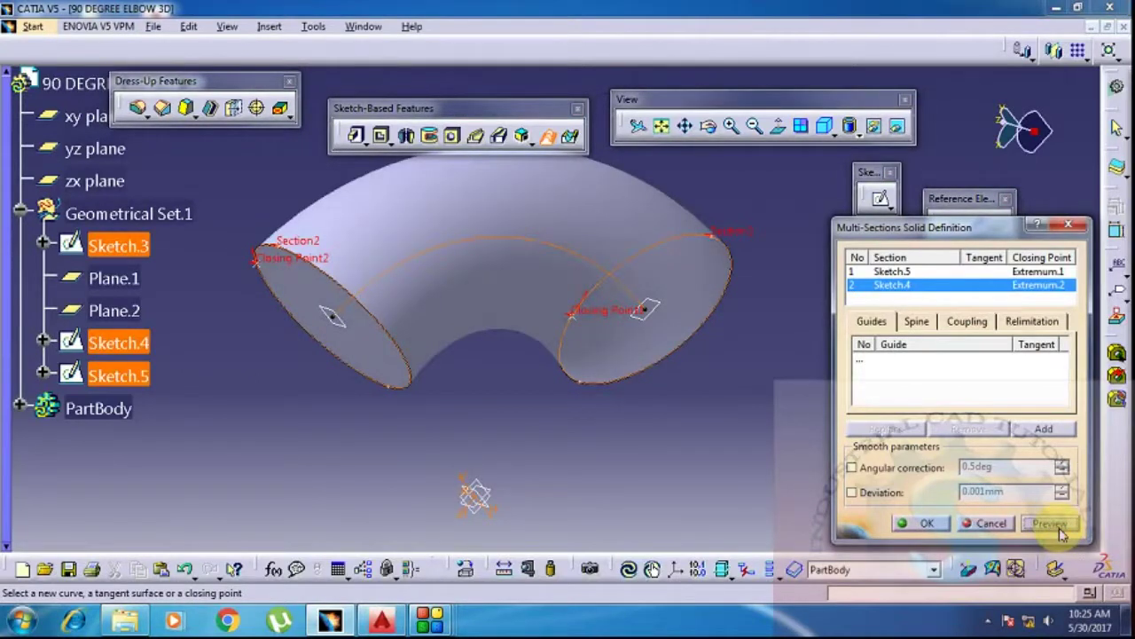
click(922, 524)
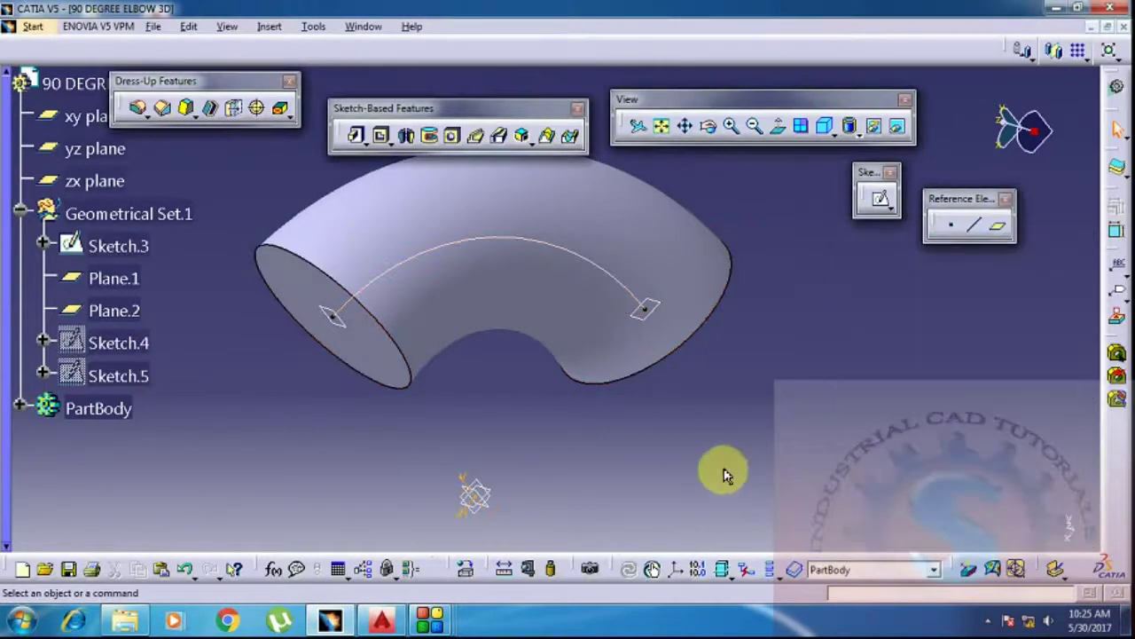
Start a new sketch on the solid elbow's circular end face at Plane.1.
mouse_move(663, 451)
middle_down()
mouse_move(644, 489)
mouse_move(653, 451)
middle_up()
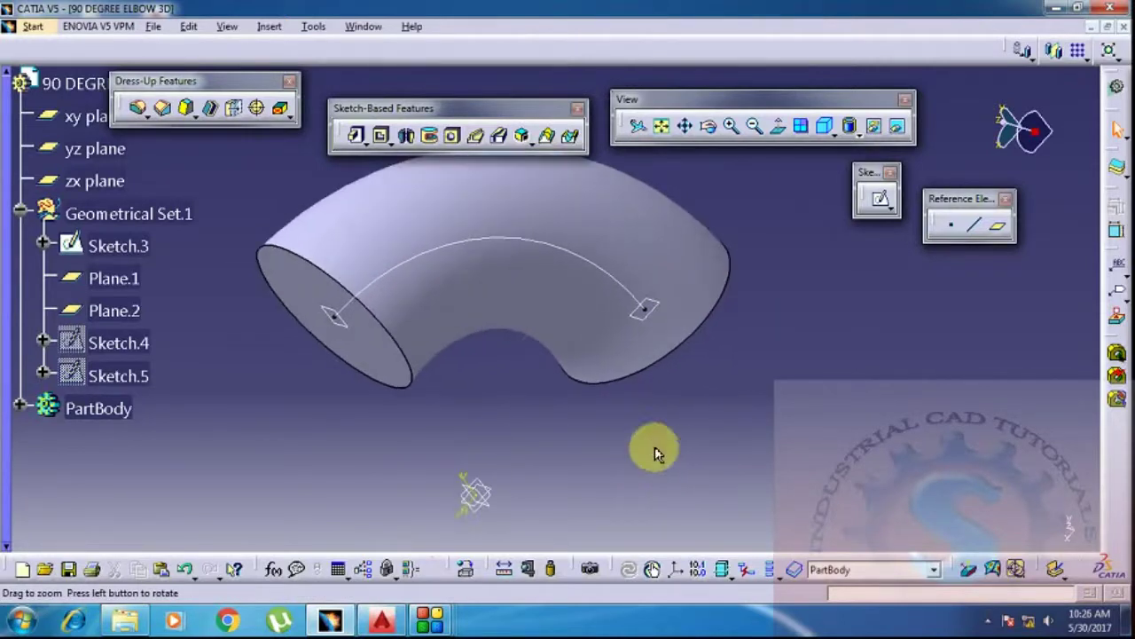
middle_drag(363, 337, 515, 258)
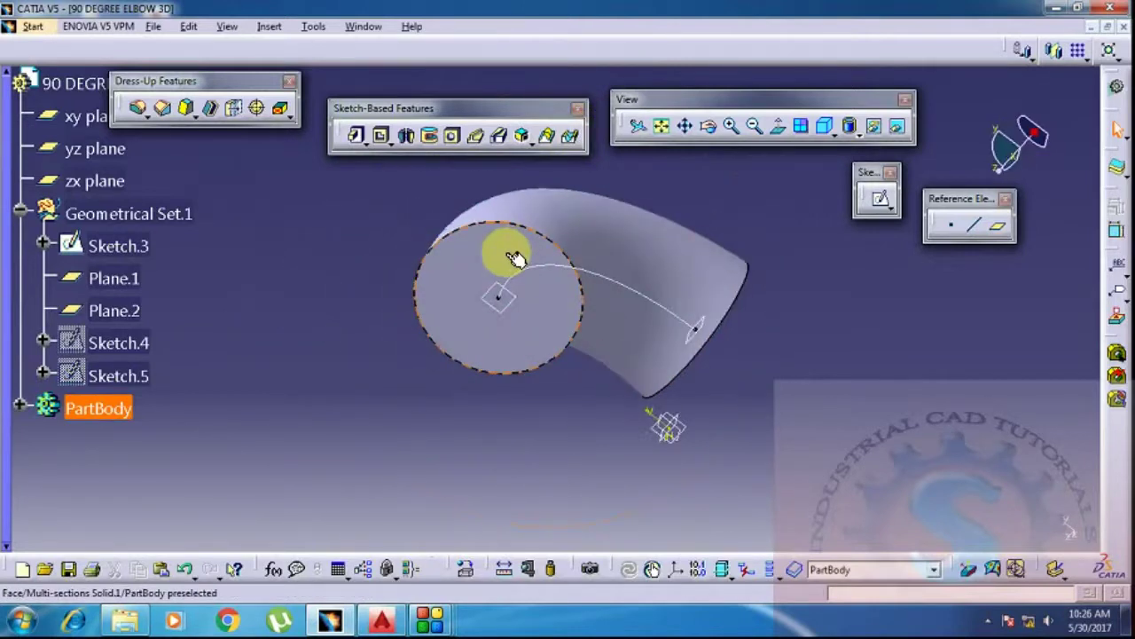
click(878, 201)
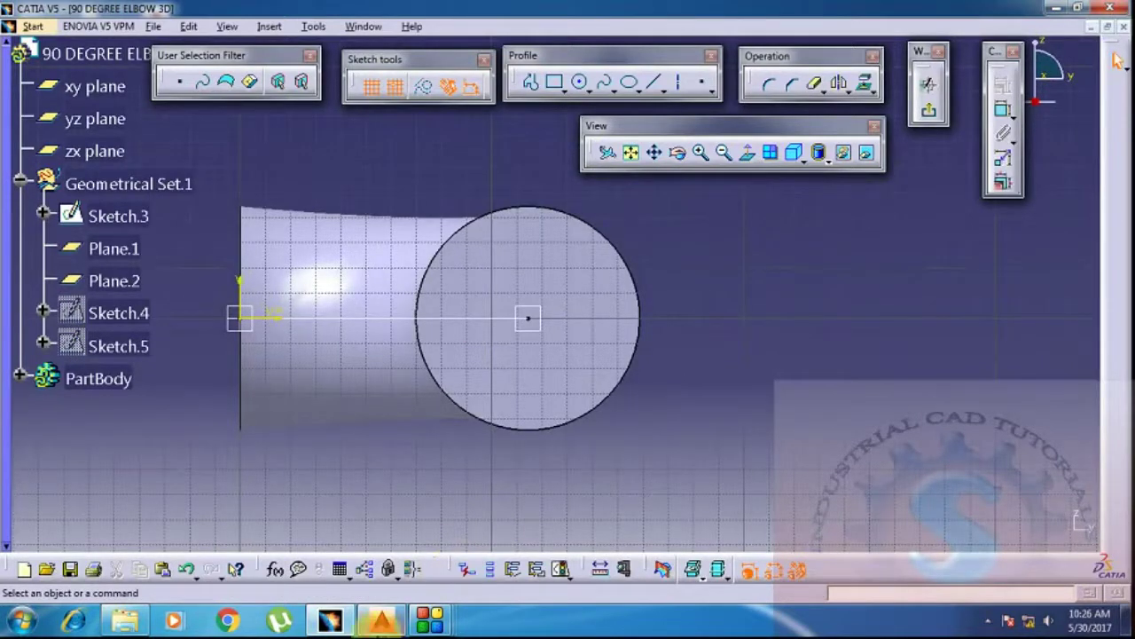
mouse_move(530, 439)
middle_down()
mouse_move(598, 456)
mouse_move(634, 376)
mouse_move(611, 457)
mouse_move(621, 408)
mouse_move(619, 435)
middle_up()
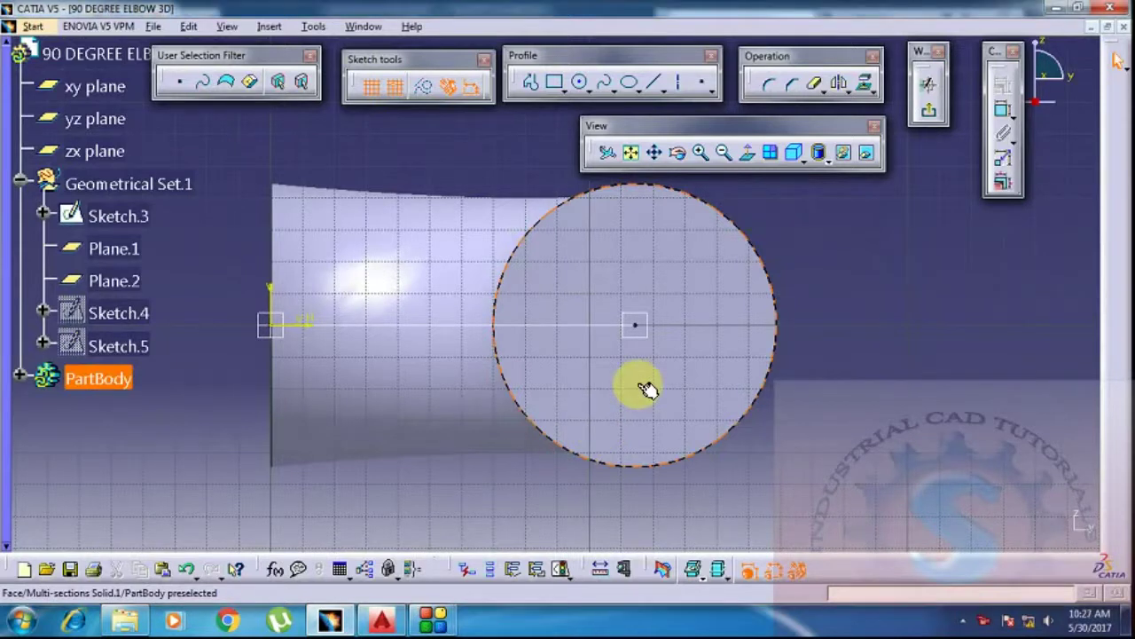
Switch to the AutoCAD elbow drawing, add a linear dimension for the inner diameter across the vertical end, and return to CATIA.
click(381, 623)
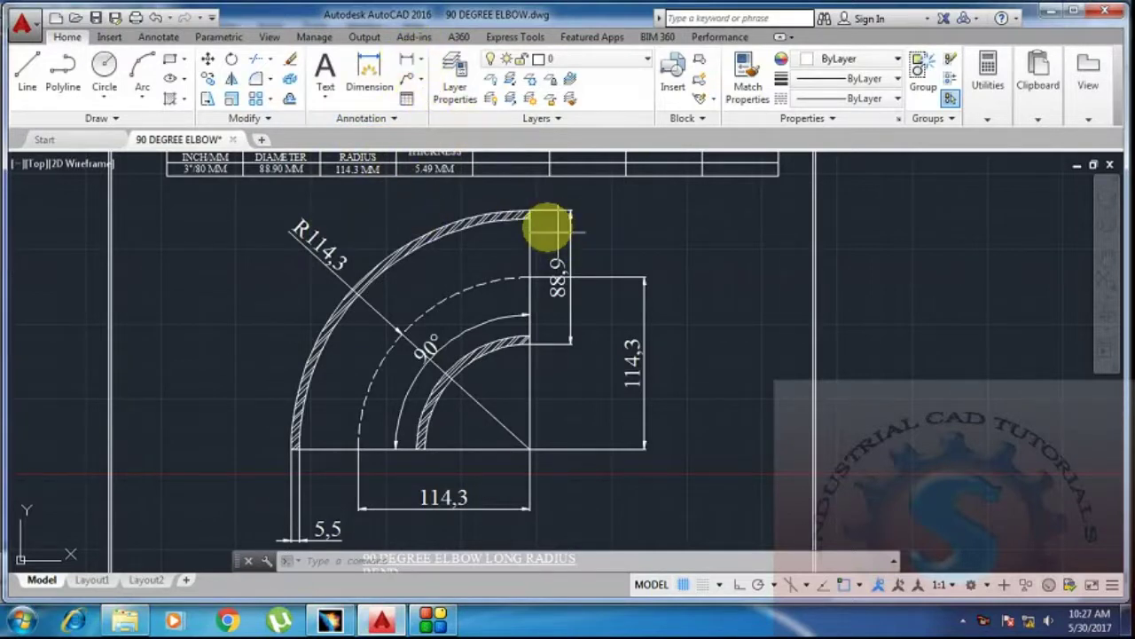
click(530, 216)
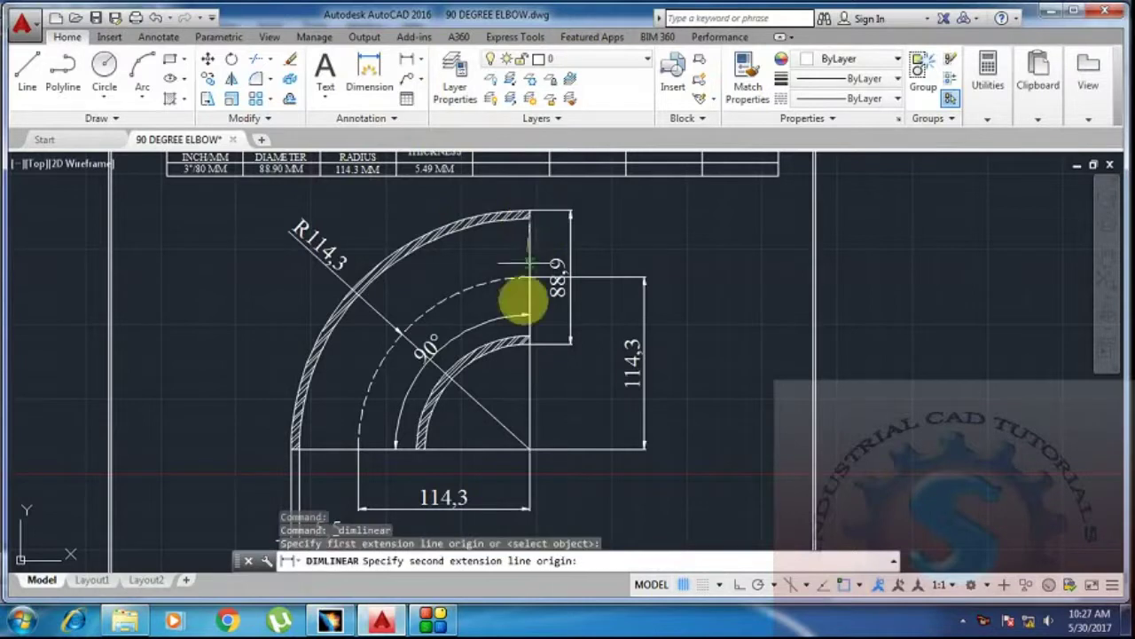
click(596, 334)
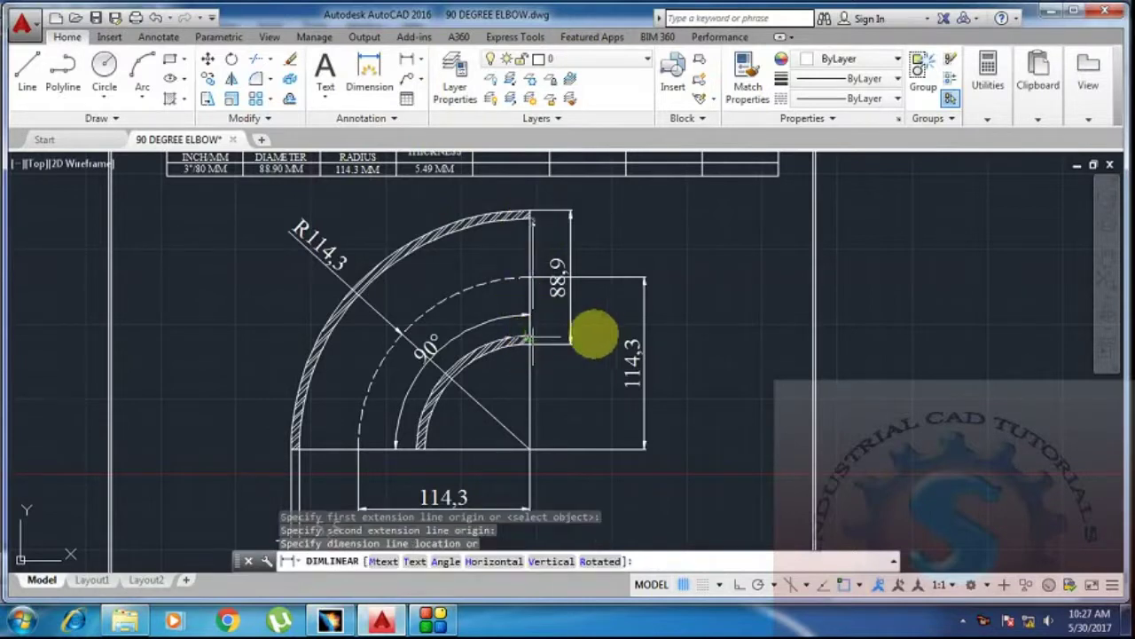
scroll(601, 331, up, 3)
click(606, 330)
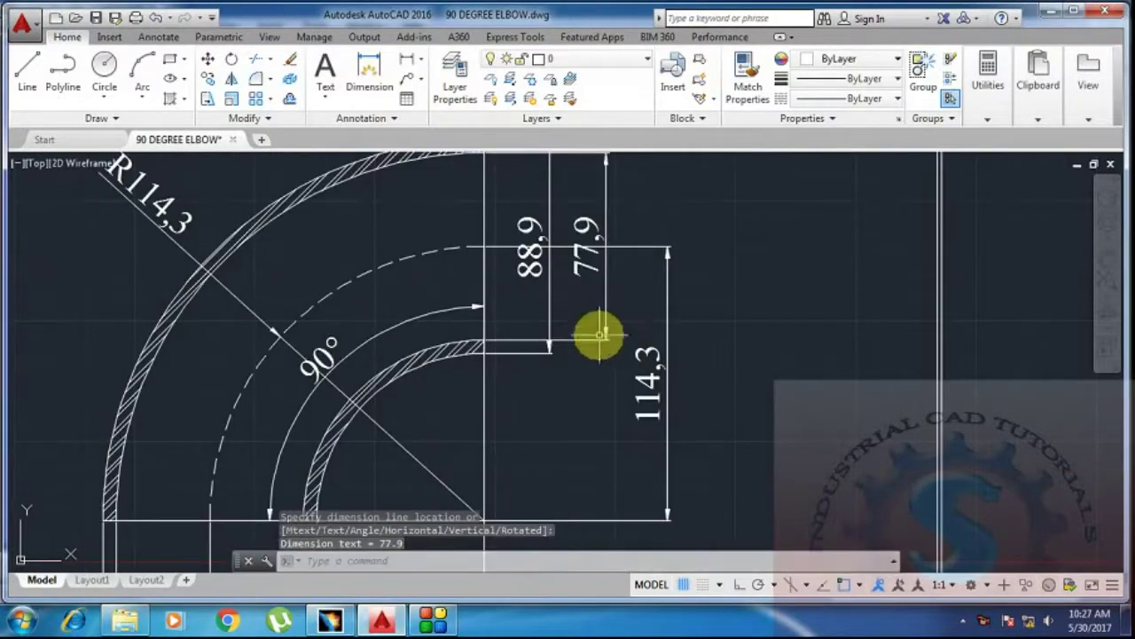
scroll(601, 332, down, 3)
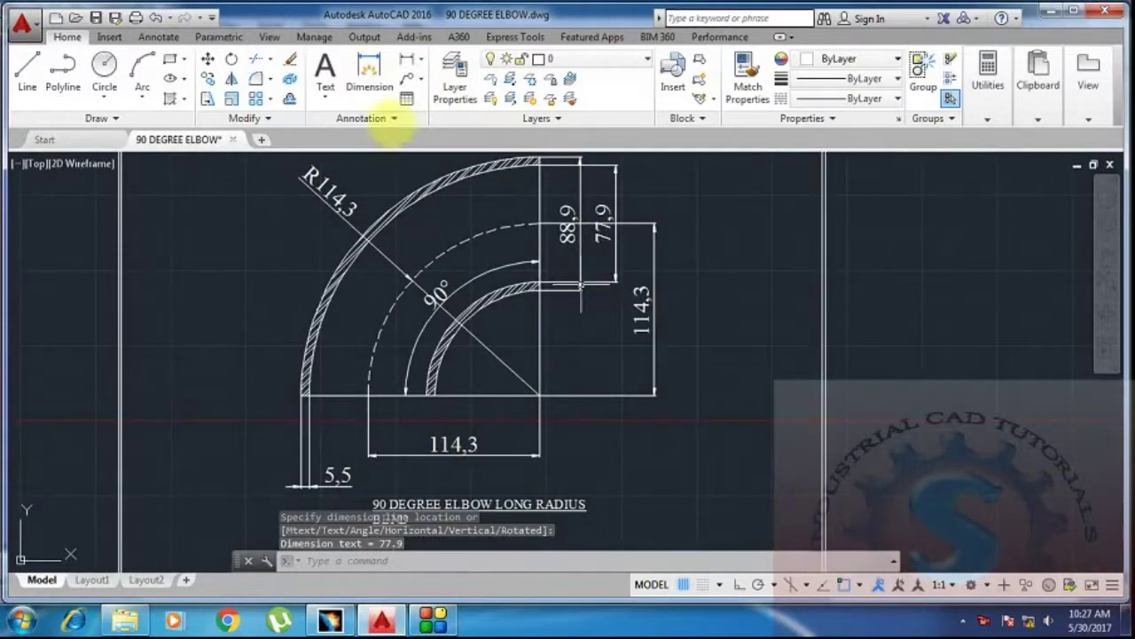
click(585, 235)
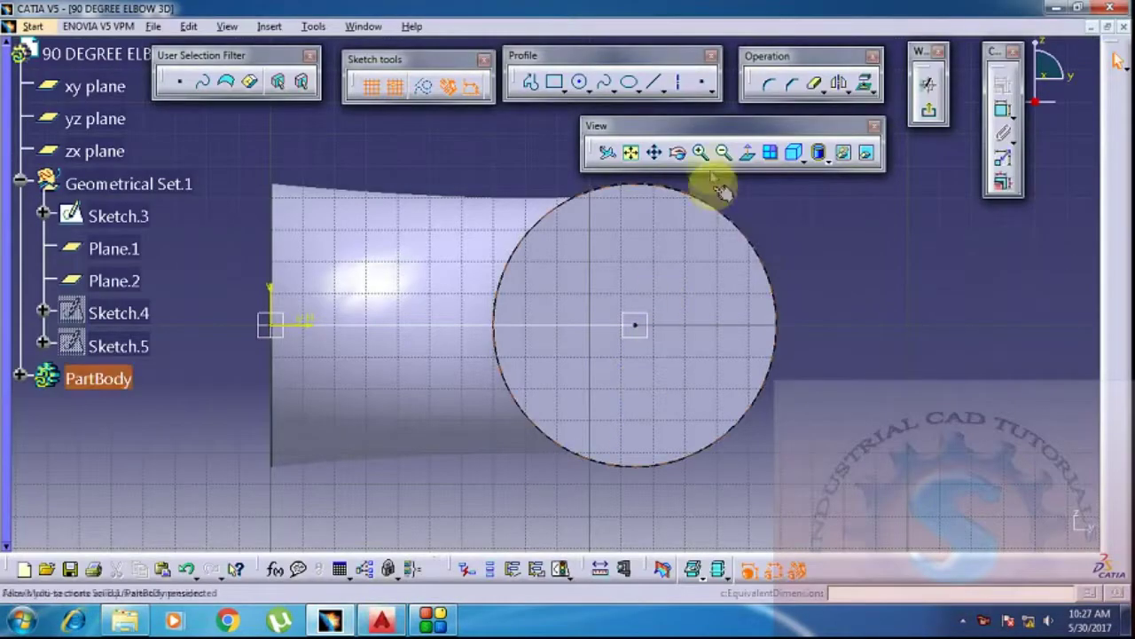
Sketch a circle about 56.6 mm in diameter beside the elbow's end face, level with its centre.
click(722, 189)
click(581, 82)
middle_drag(790, 299, 666, 329)
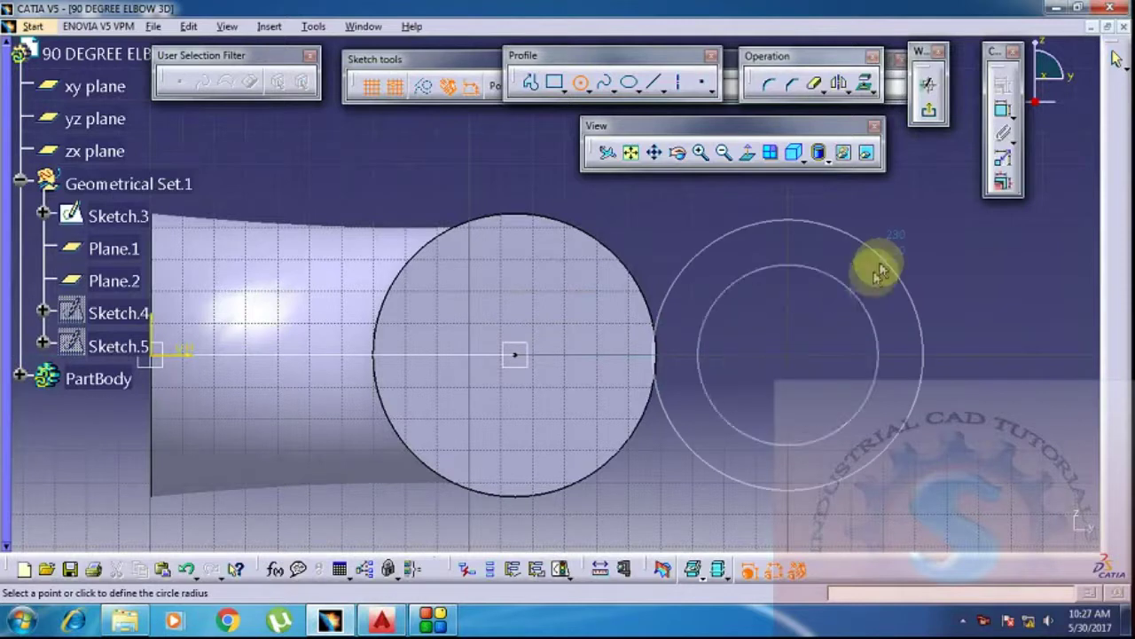
click(856, 294)
middle_drag(869, 296, 799, 390)
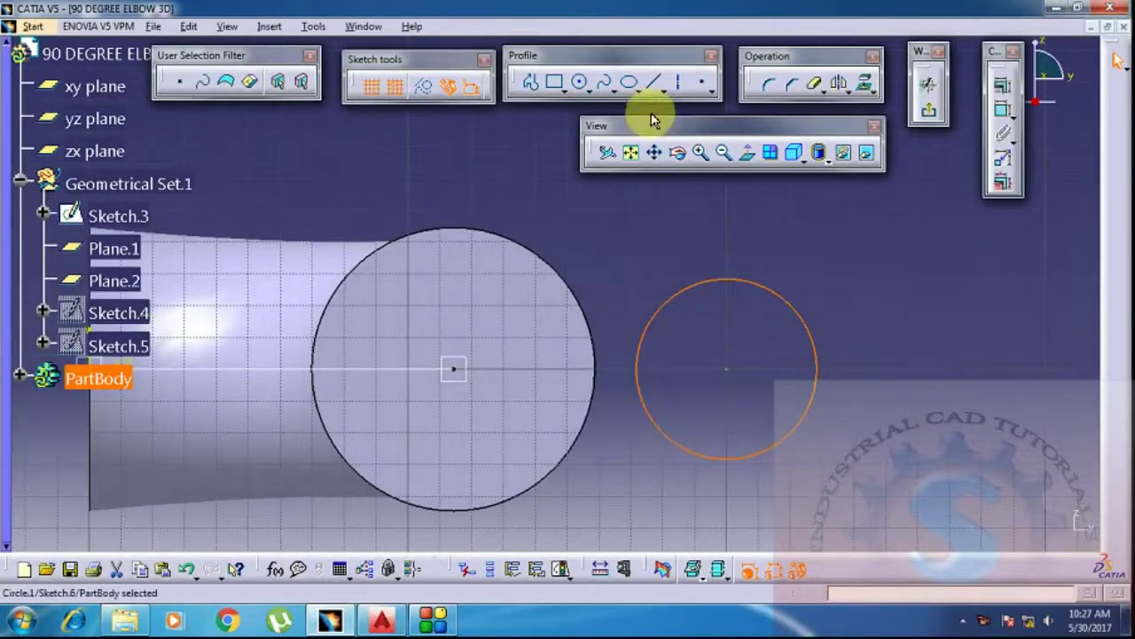
Dimension the new circle's diameter and set it to 77.9 mm.
click(1000, 110)
click(831, 264)
double_click(832, 266)
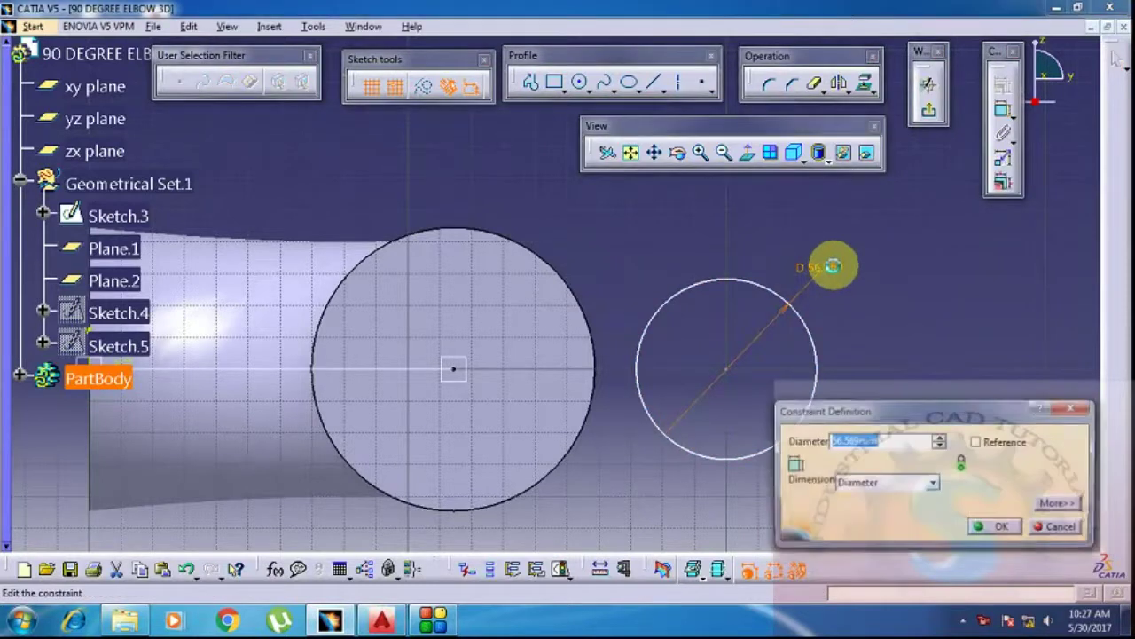
key(BackSpace)
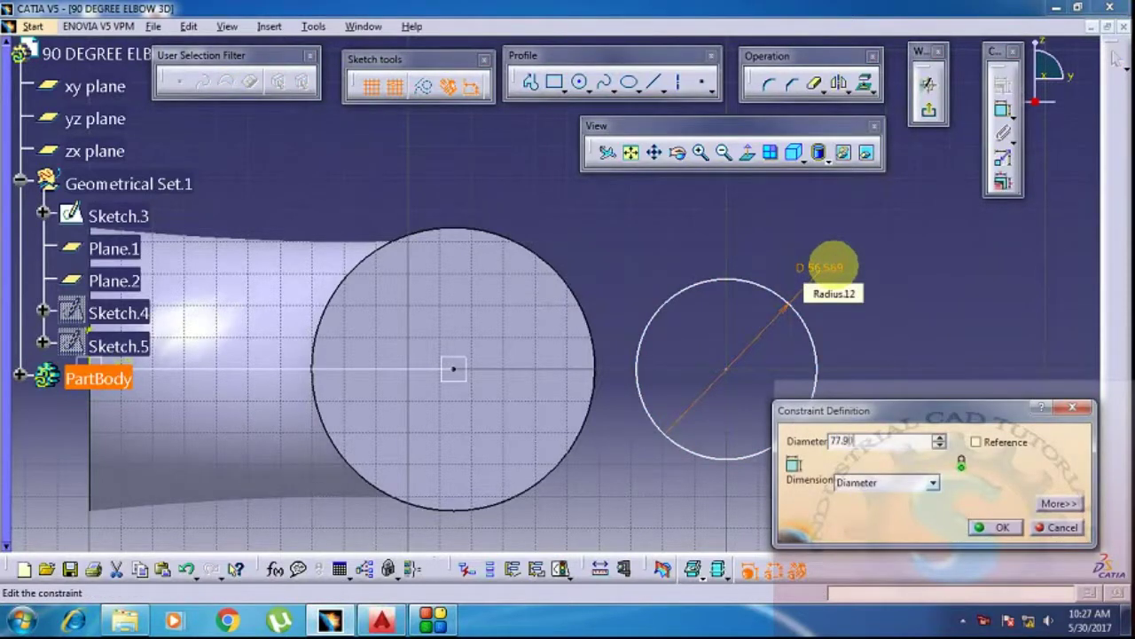
key(Return)
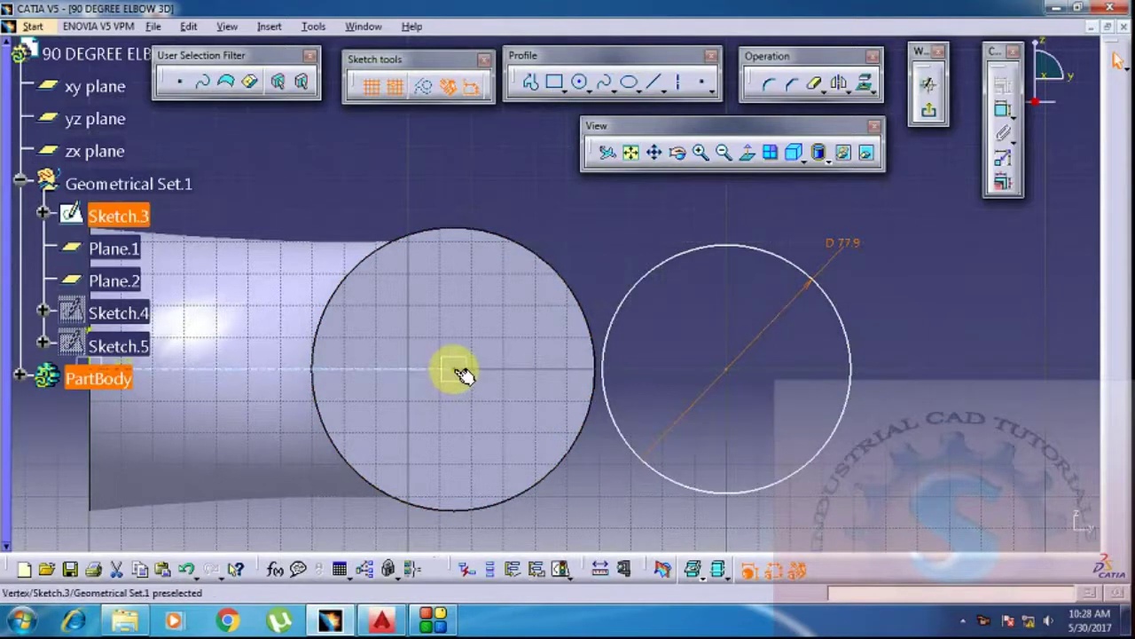
Constrain the 77.9 mm circle's centre to be coincident with the arc's endpoint at the end face centre.
click(731, 394)
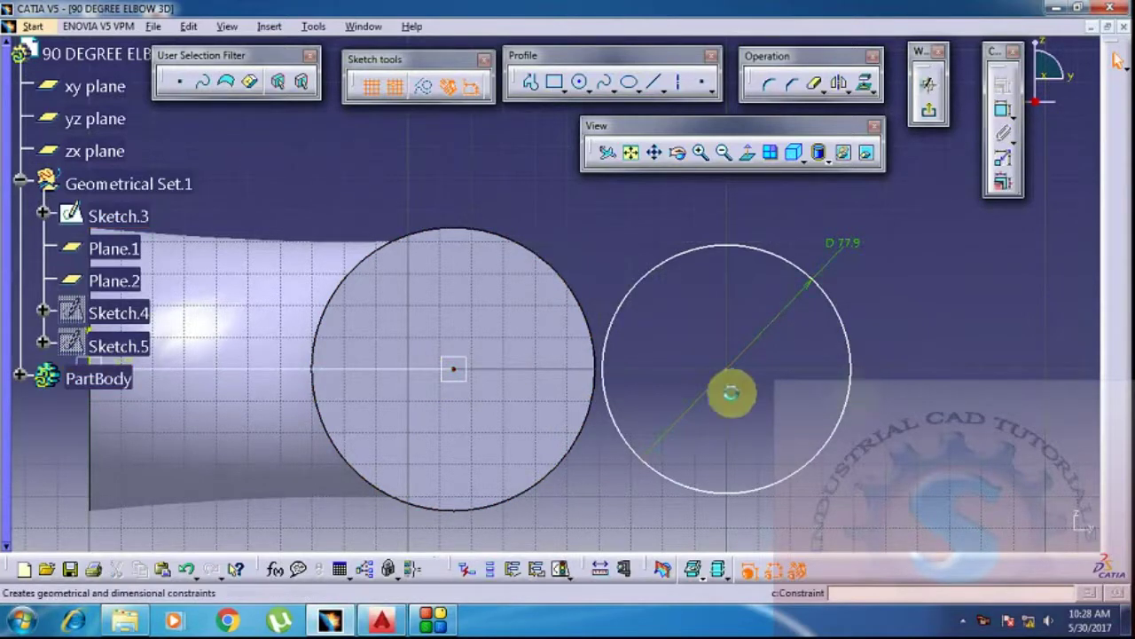
click(464, 374)
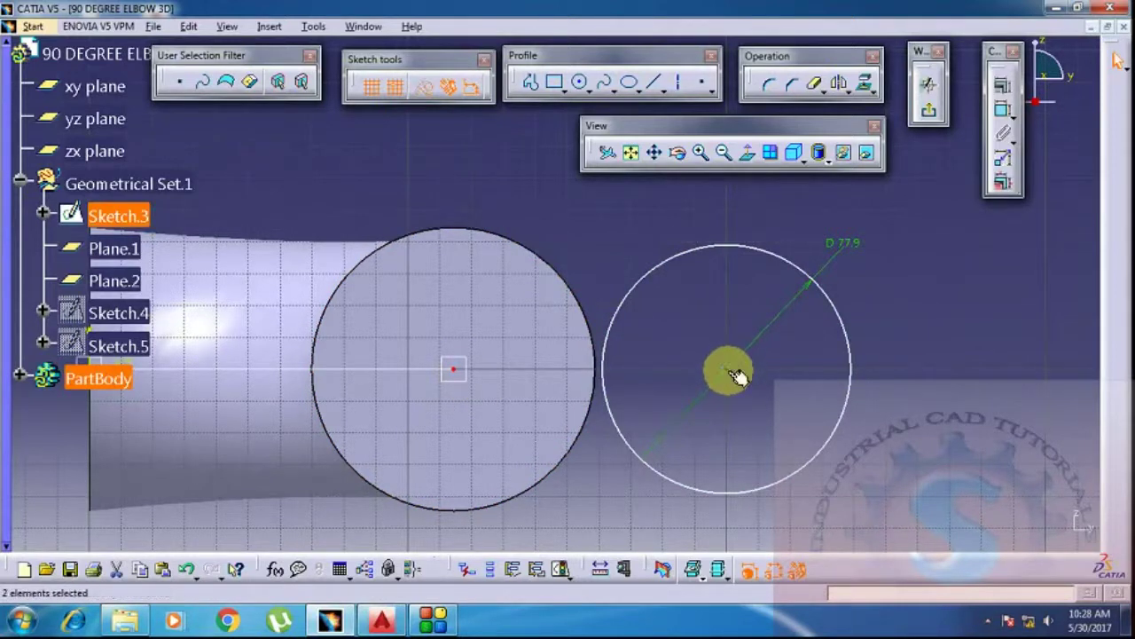
click(1000, 89)
click(1009, 368)
click(998, 529)
Exit the inner circle sketch and start a new sketch on the elbow's opposite end face.
middle_drag(627, 292, 213, 405)
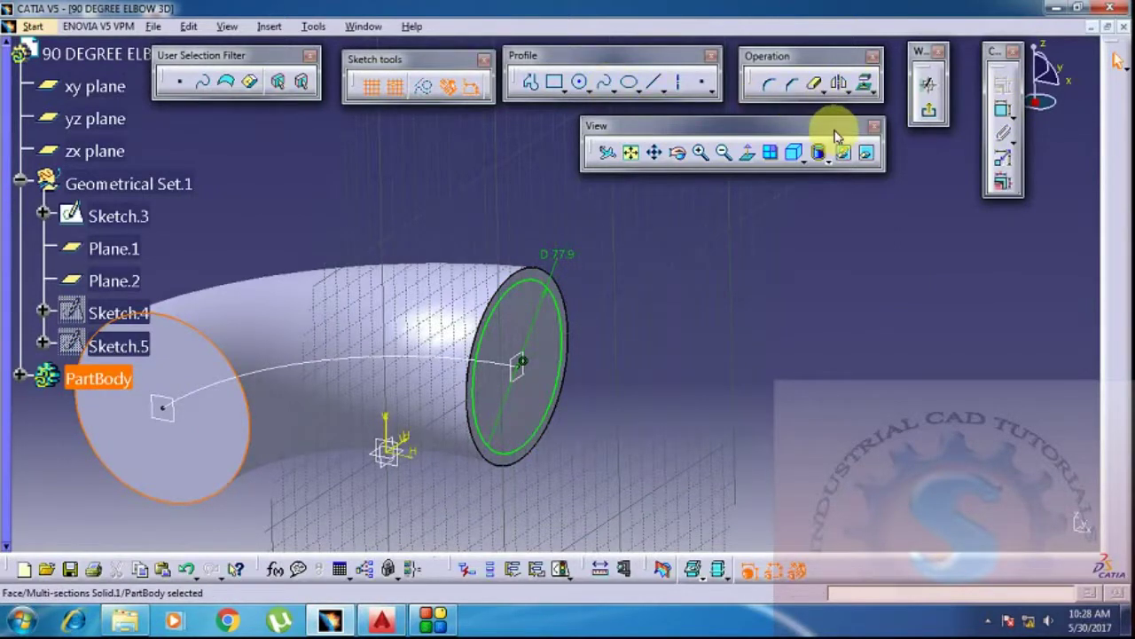
click(940, 126)
mouse_move(934, 115)
middle_down()
mouse_move(798, 192)
mouse_move(892, 236)
mouse_move(726, 249)
mouse_move(976, 314)
mouse_move(805, 337)
mouse_move(684, 305)
middle_up()
click(869, 325)
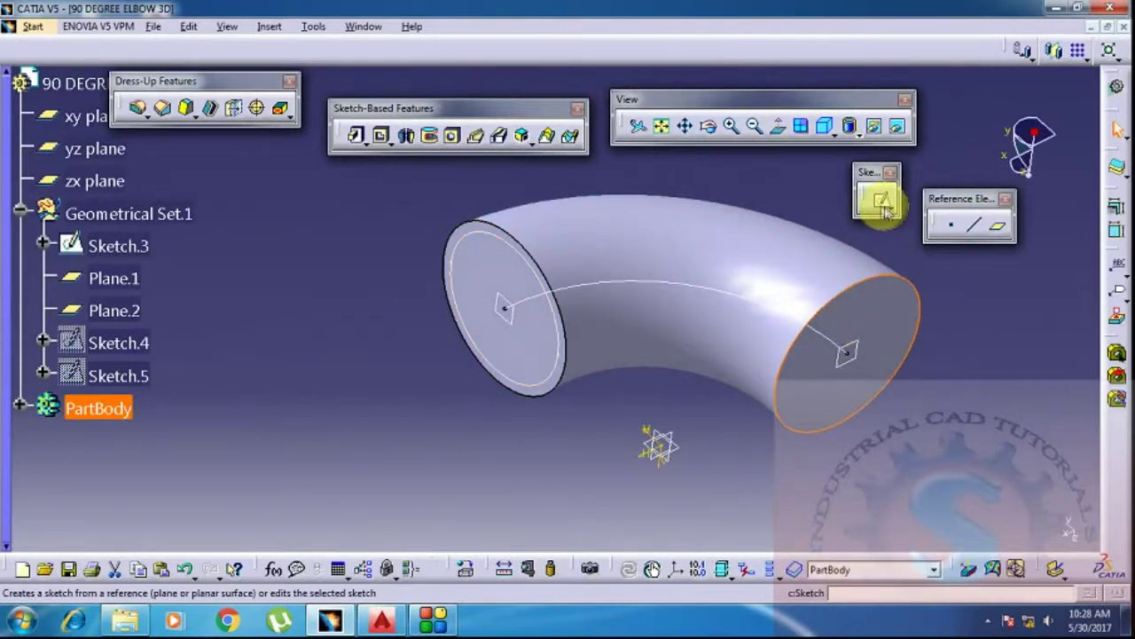
click(882, 203)
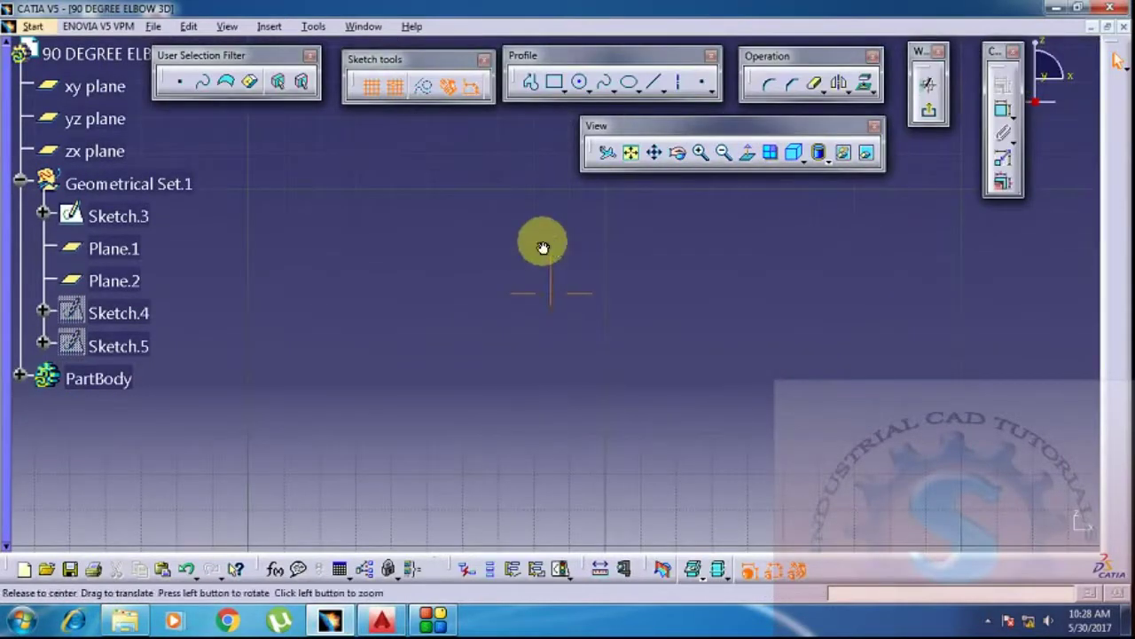
Sketch a circle about 89.4 mm in diameter beside the second end face, level with its centre.
middle_drag(543, 247, 499, 456)
middle_drag(535, 286, 578, 152)
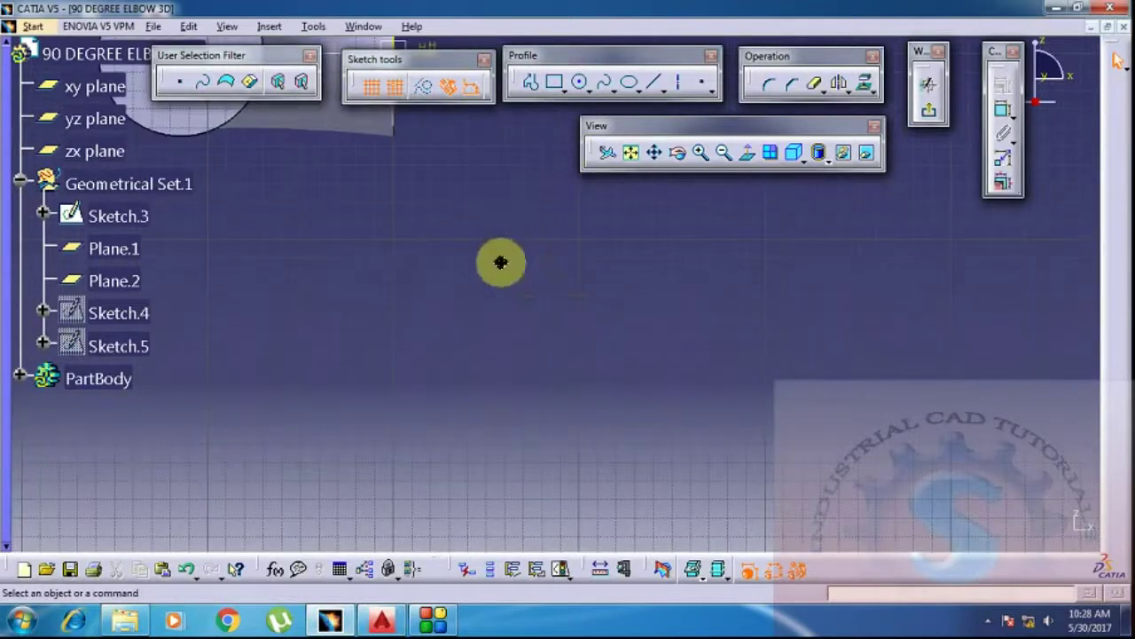
middle_drag(501, 262, 431, 284)
mouse_move(511, 329)
middle_down()
mouse_move(512, 307)
mouse_move(819, 413)
middle_up()
click(530, 83)
click(579, 84)
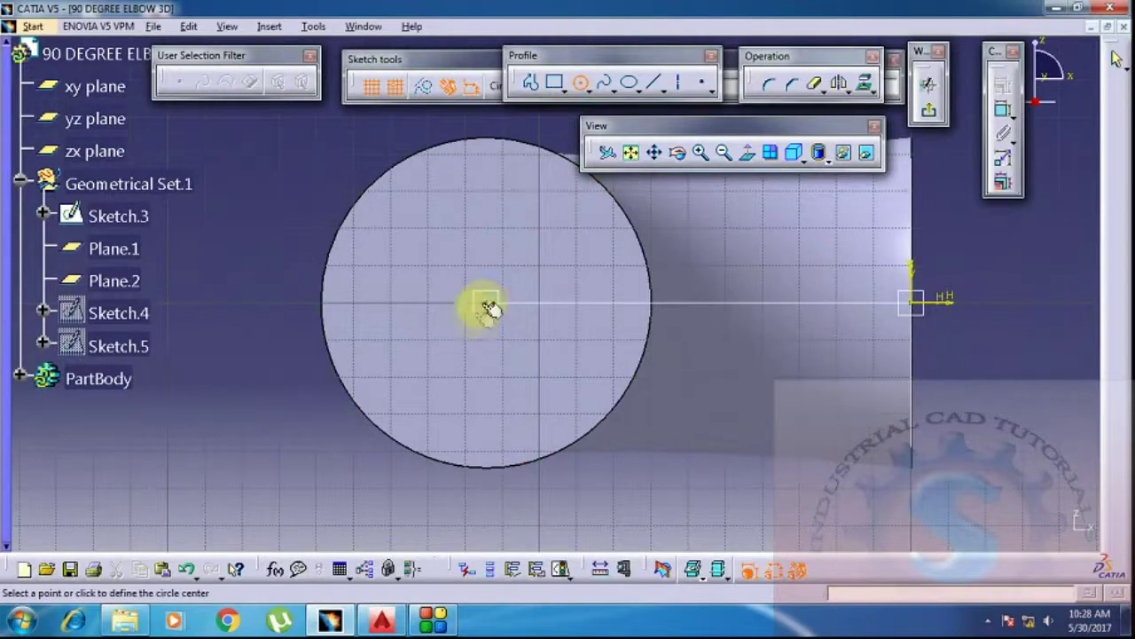
mouse_move(464, 376)
middle_down()
mouse_move(363, 345)
mouse_move(329, 432)
mouse_move(361, 373)
mouse_move(583, 411)
middle_up()
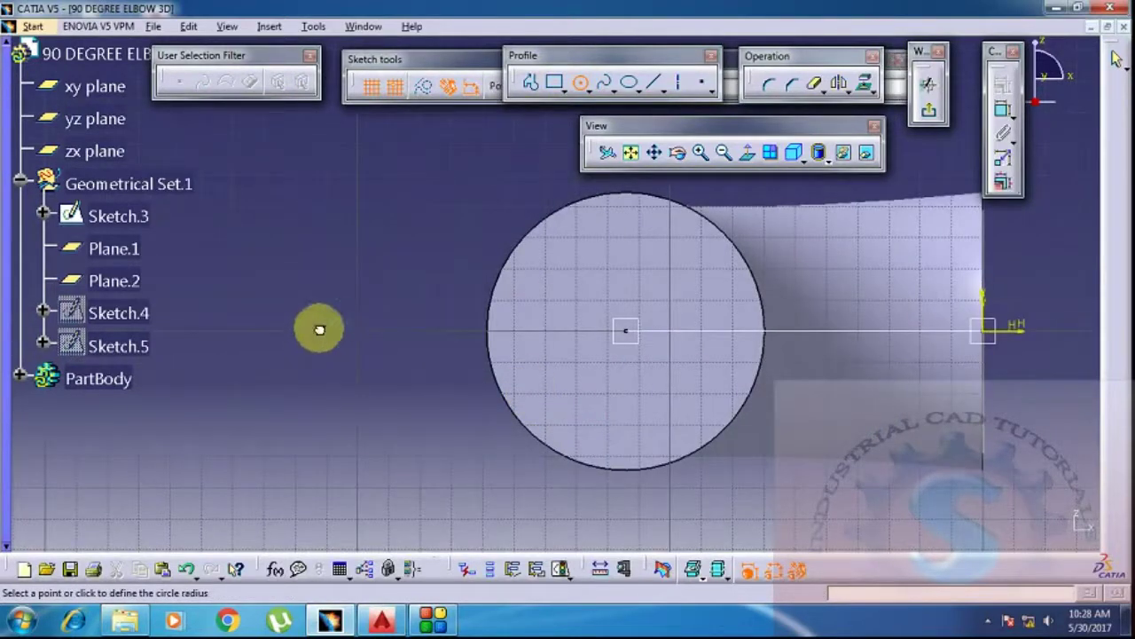
click(398, 204)
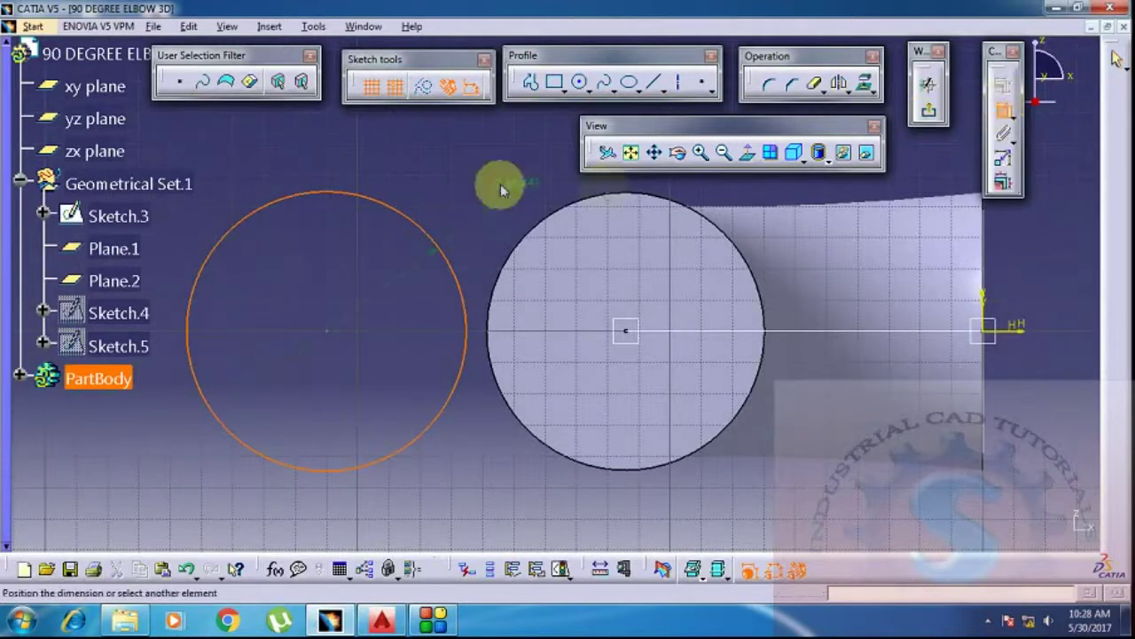
Set the second inner circle's diameter constraint to 77.90 mm.
double_click(457, 180)
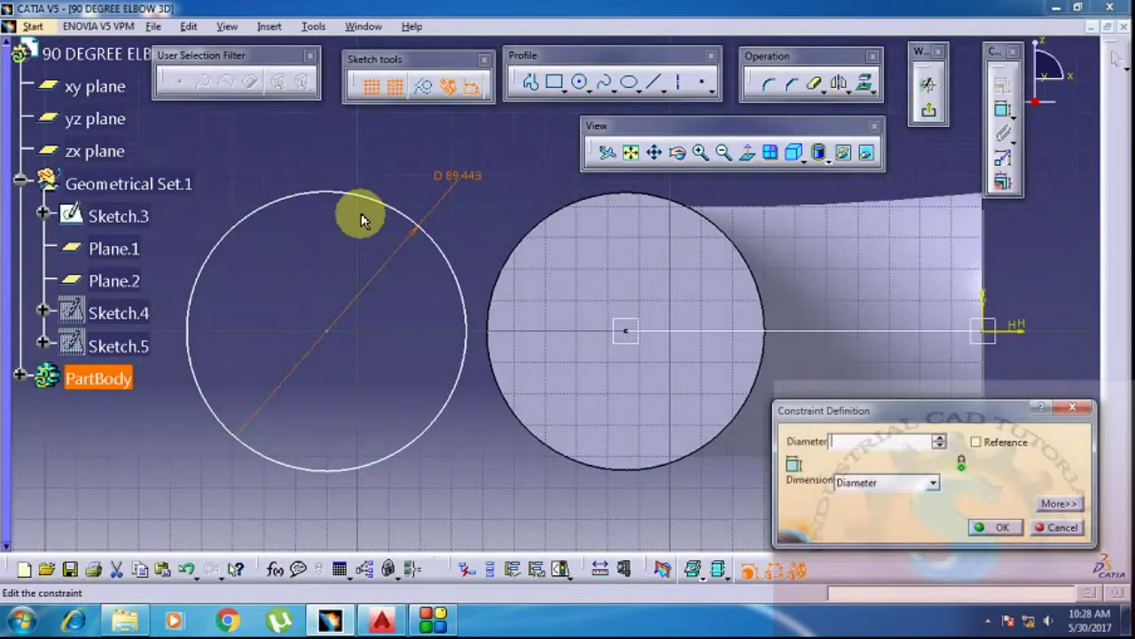
text(77.90)
key(Return)
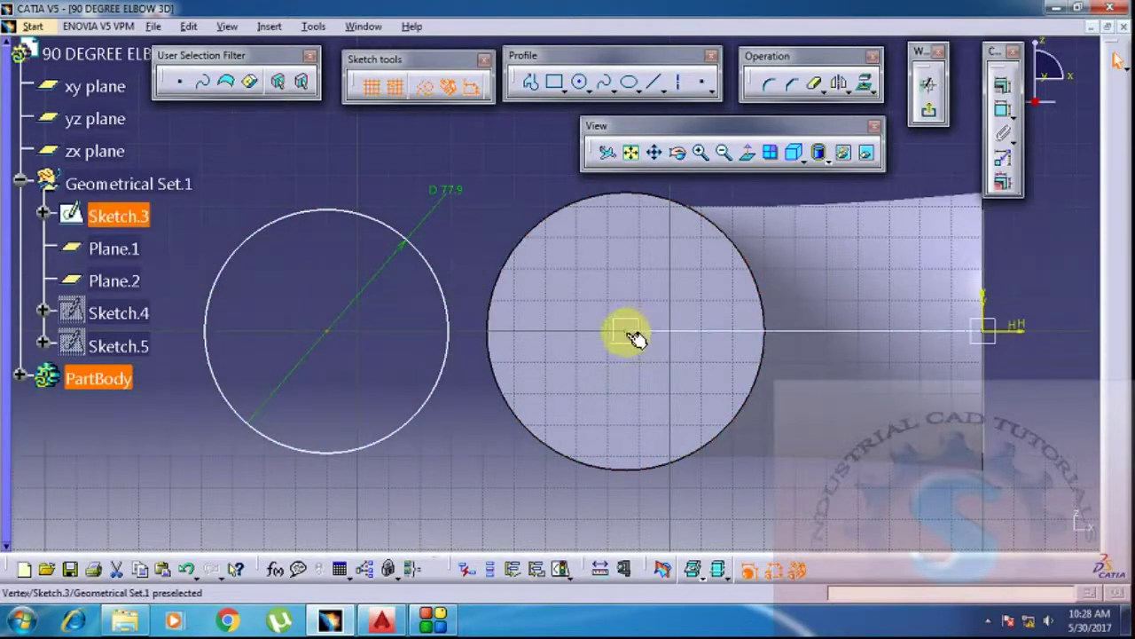
Make the second 77.9 mm circle's centre coincident with the arc's endpoint on this face and exit the sketch.
ctrl+click(984, 257)
click(1002, 85)
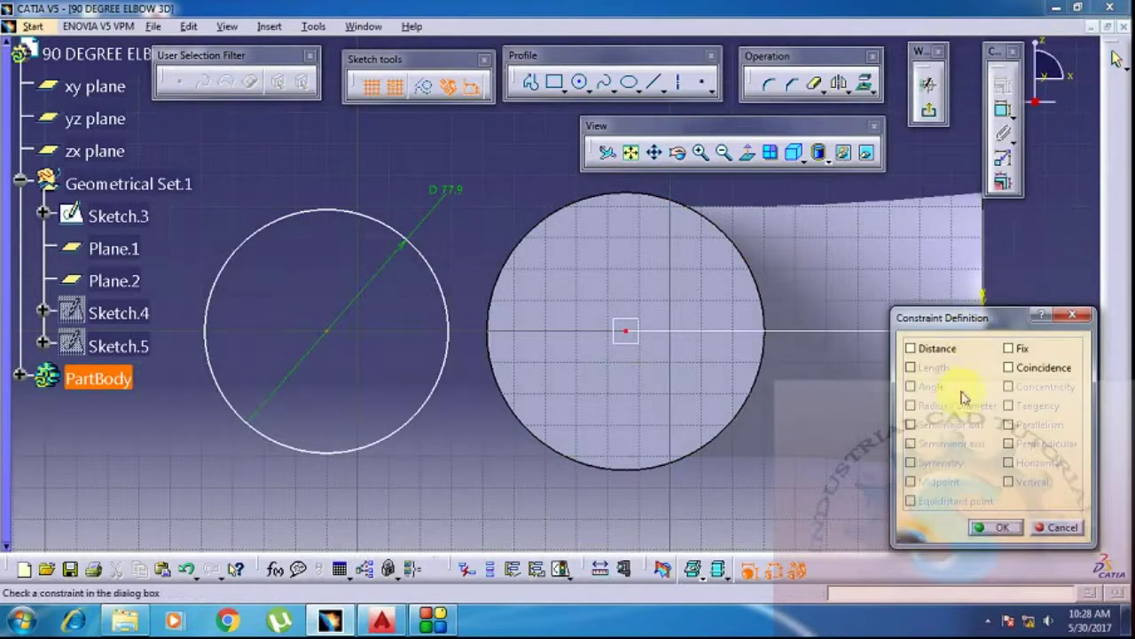
click(1011, 369)
click(995, 526)
middle_drag(874, 355, 834, 334)
click(928, 109)
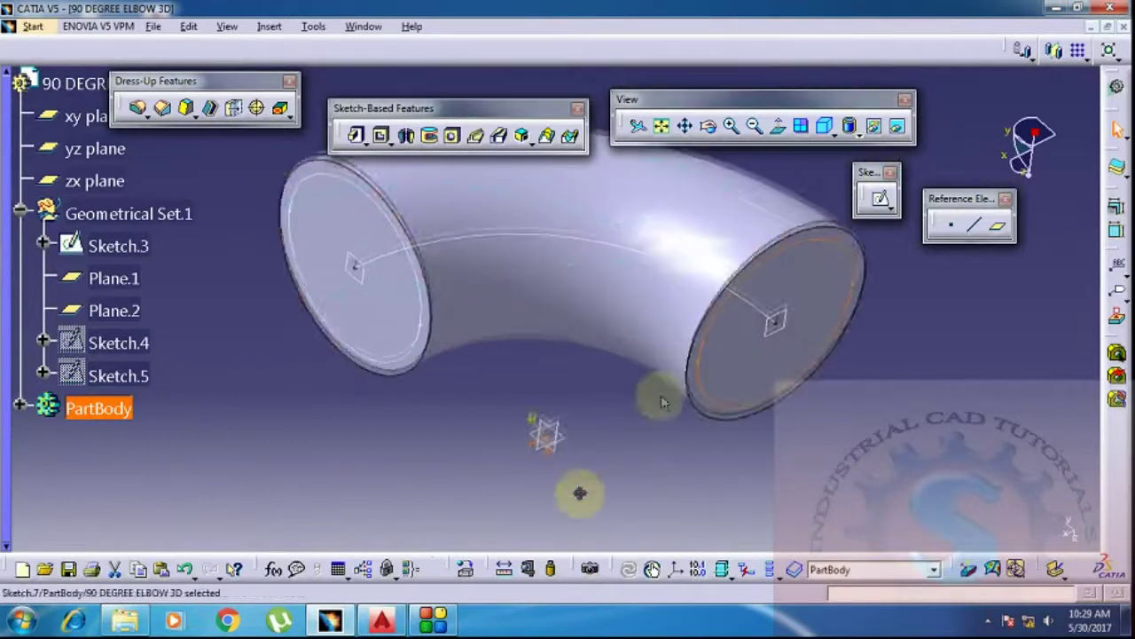
mouse_move(589, 441)
middle_down()
mouse_move(571, 417)
mouse_move(1034, 456)
mouse_move(1002, 386)
middle_up()
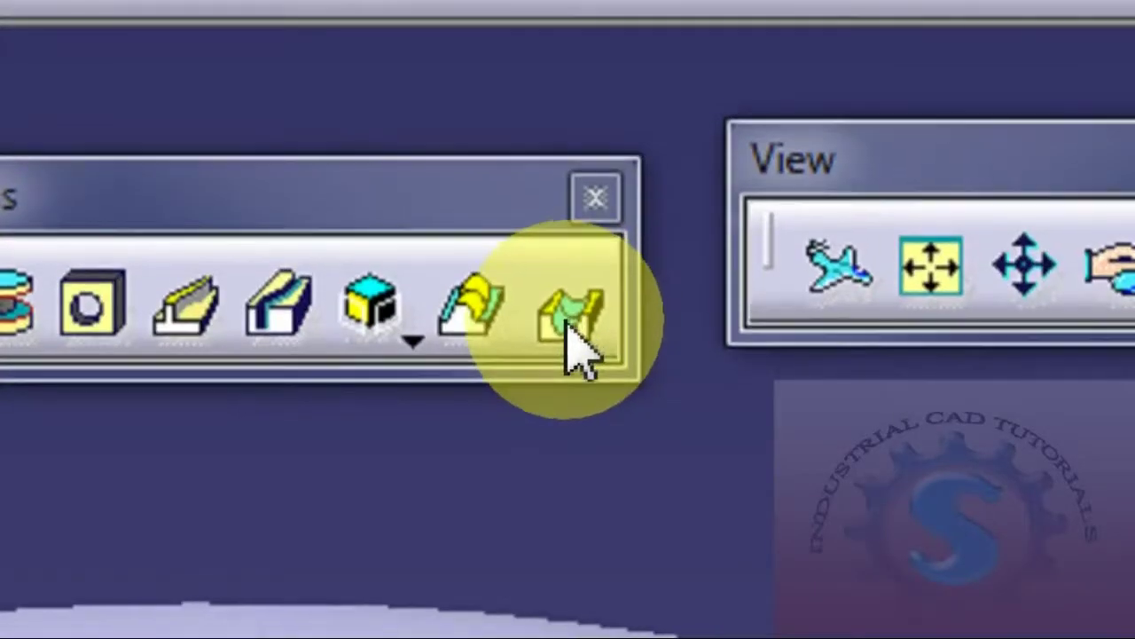
click(572, 279)
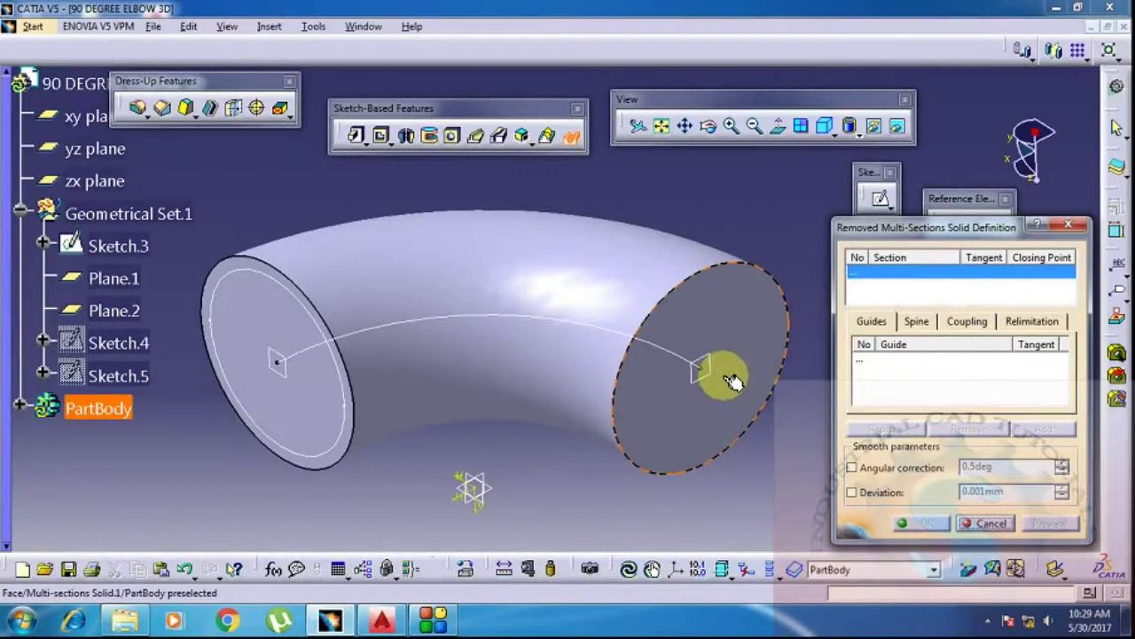
click(1073, 228)
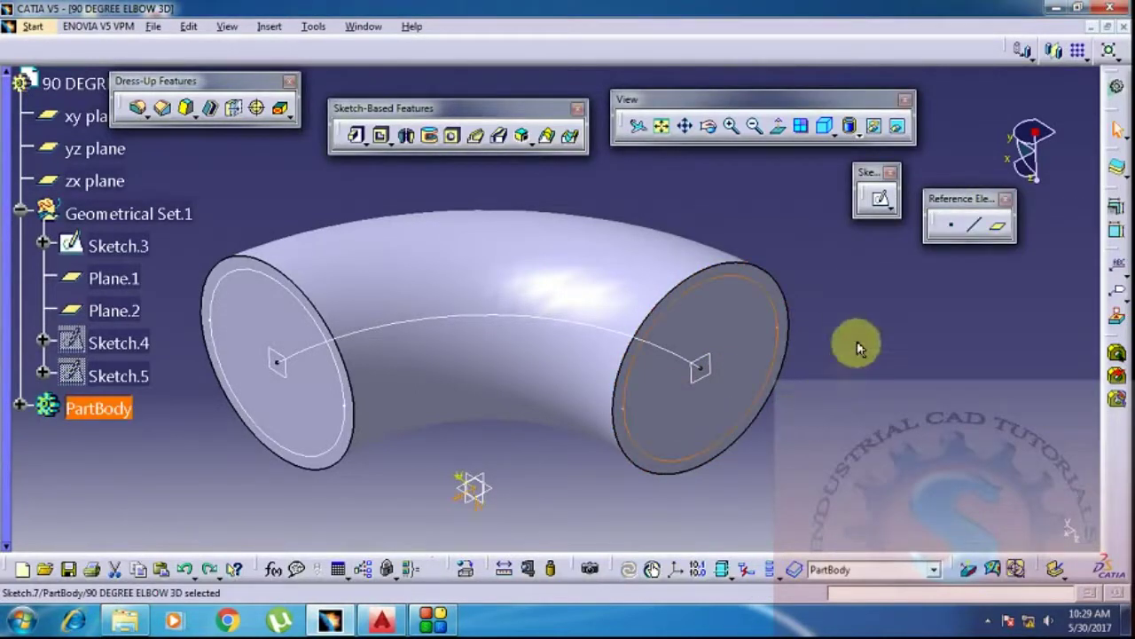
Try a removed multi-sections solid between the two inner circle sketches, Sketch.7 and Sketch.6, with their default closing directions.
click(572, 140)
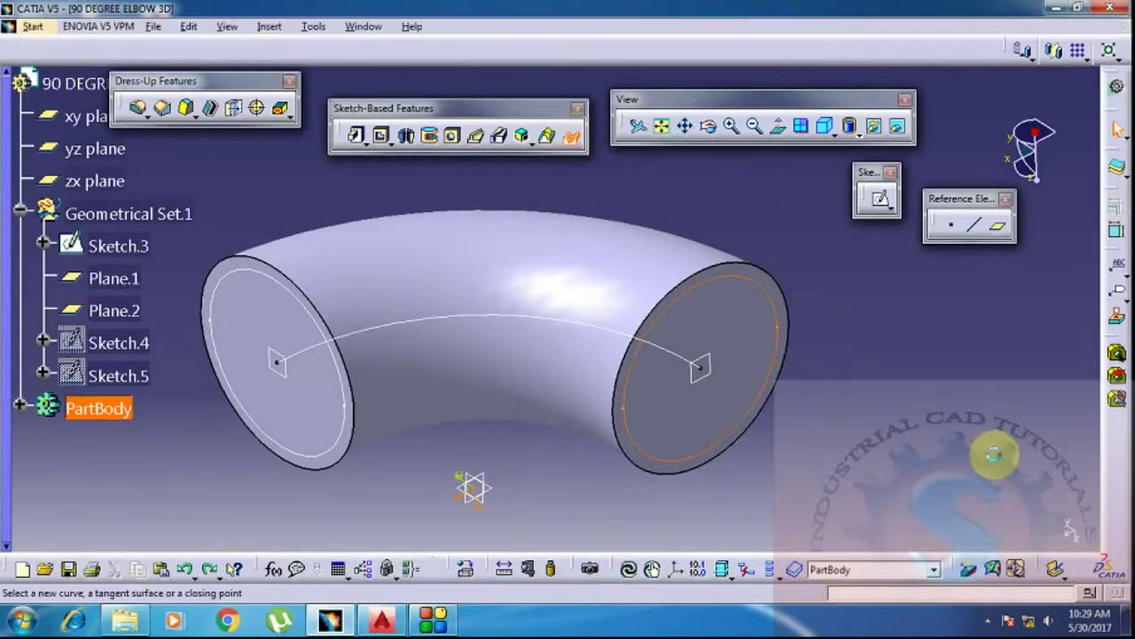
click(340, 377)
middle_drag(402, 461, 413, 393)
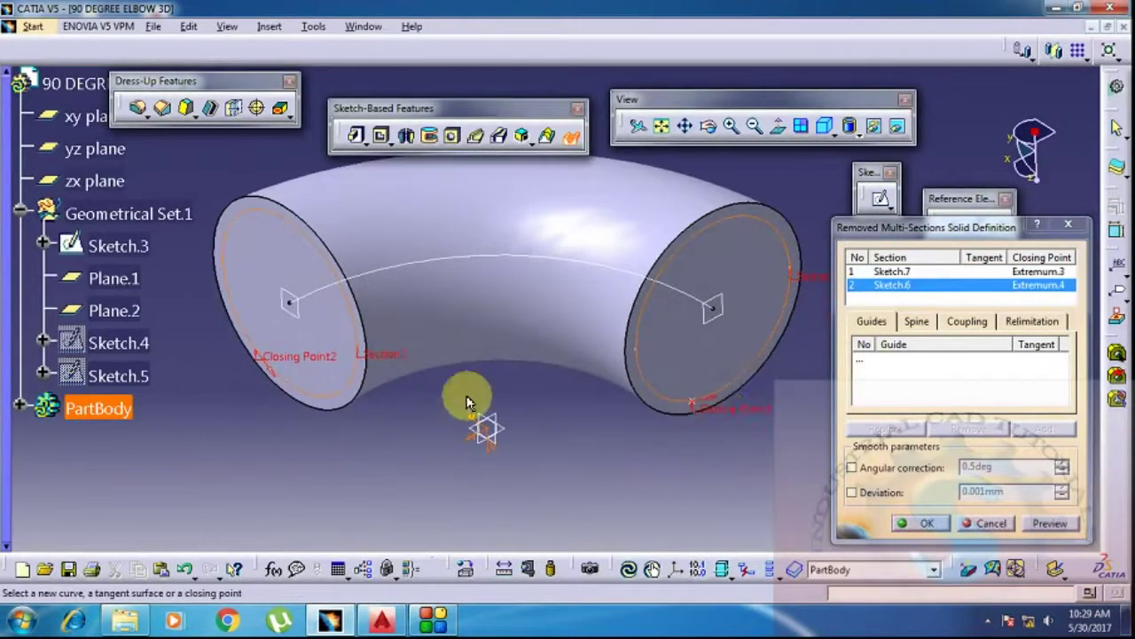
middle_drag(786, 287, 701, 309)
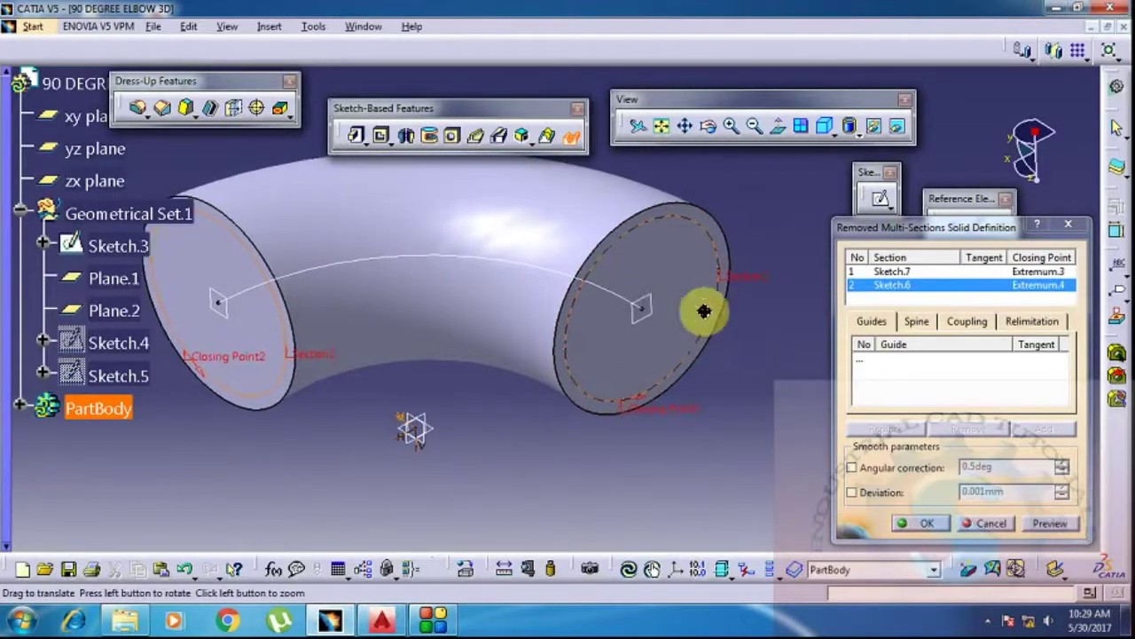
click(1050, 523)
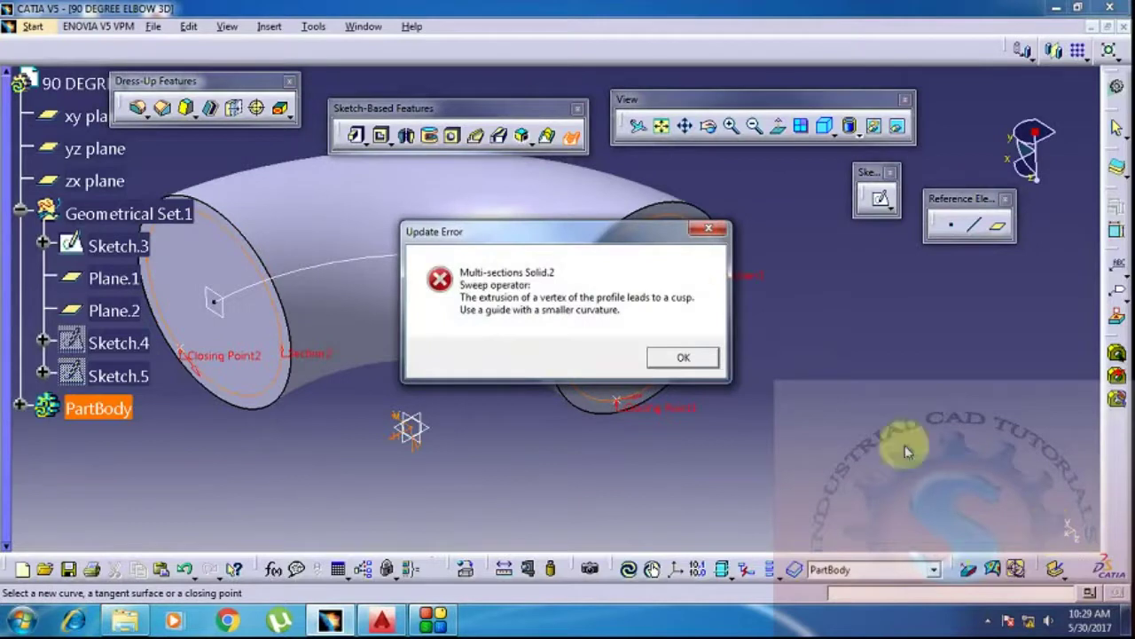
click(708, 230)
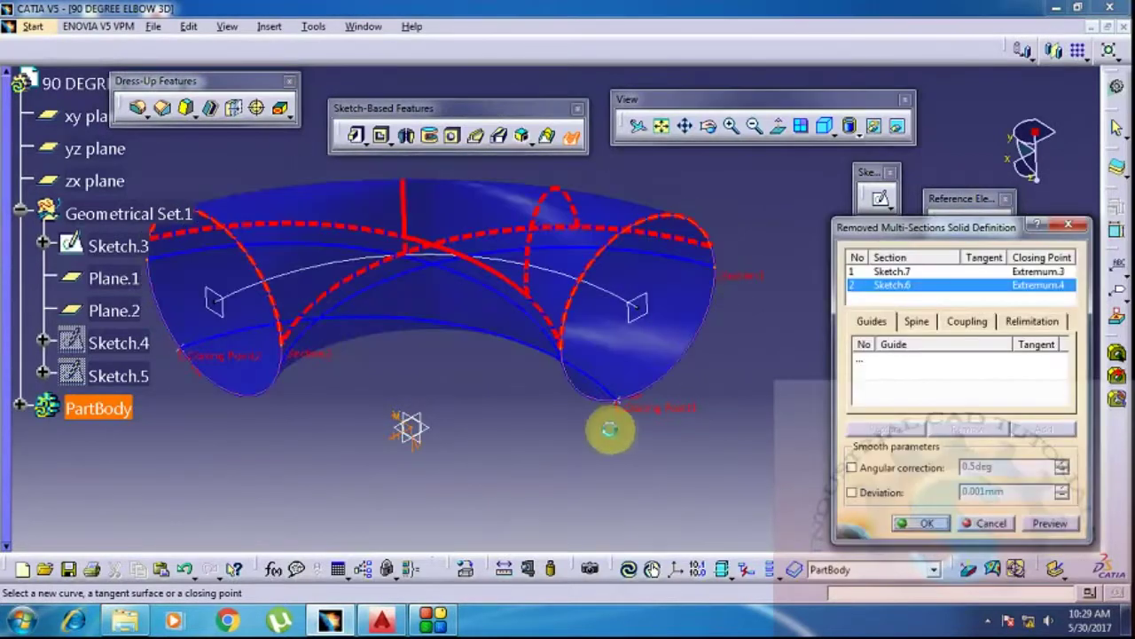
click(969, 525)
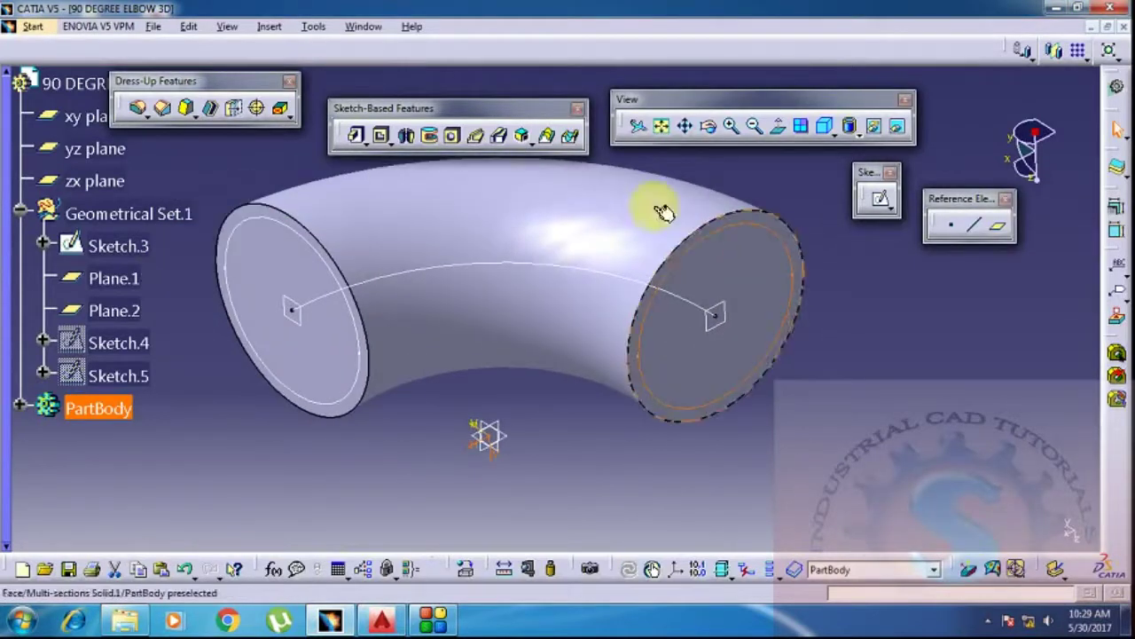
Hollow the elbow with a removed multi-sections solid from Sketch.7 to Sketch.6, reversing the closing direction on Sketch.6.
click(572, 137)
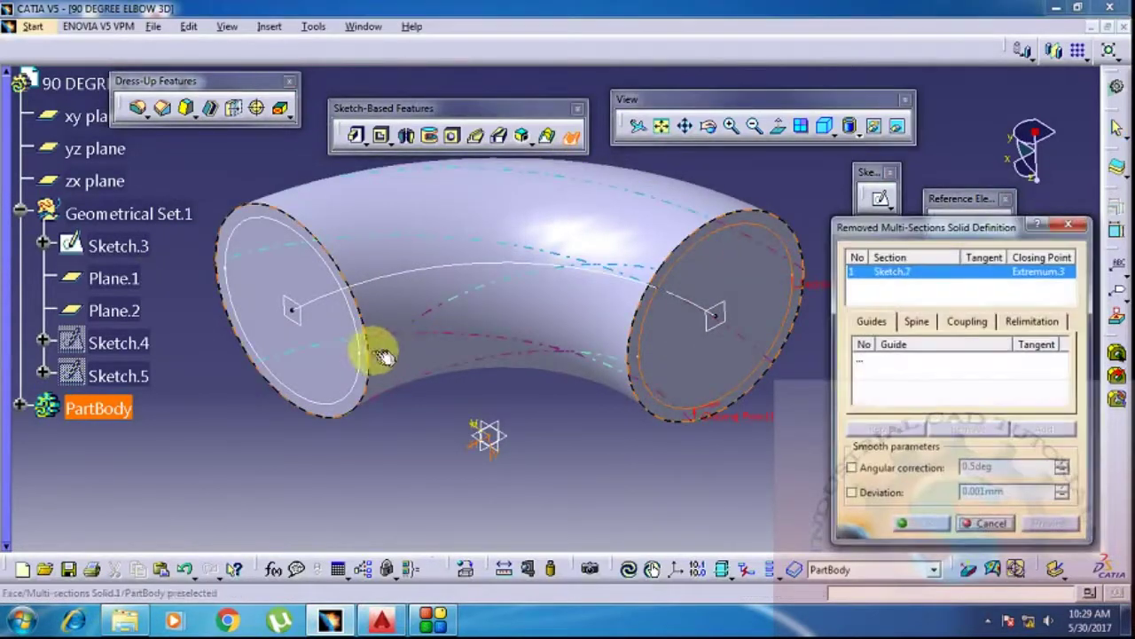
click(370, 346)
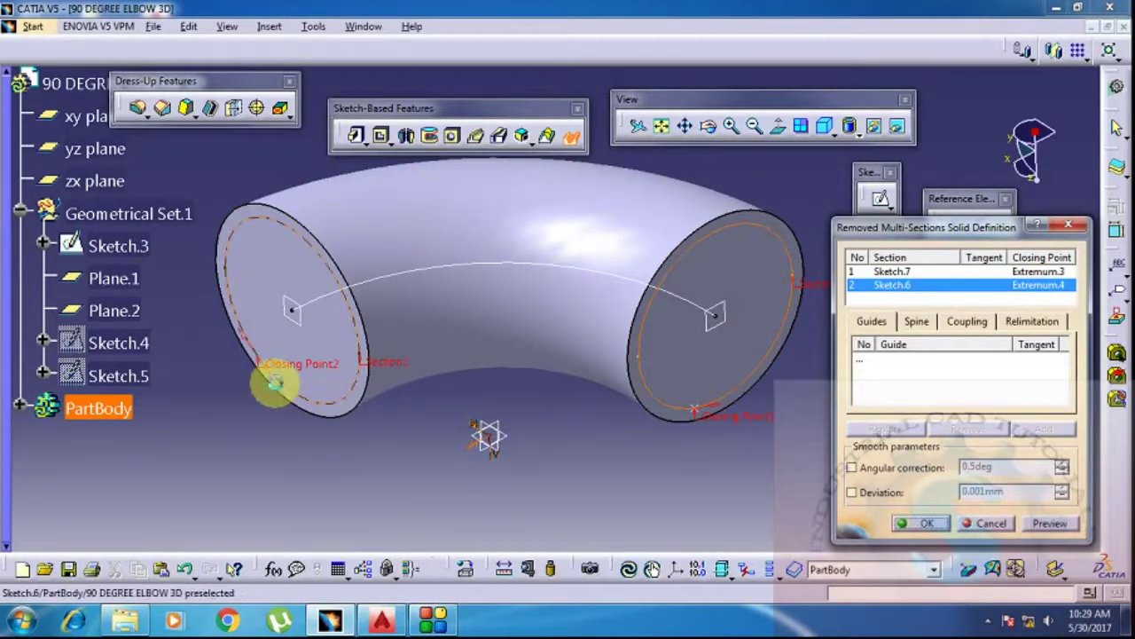
click(1049, 524)
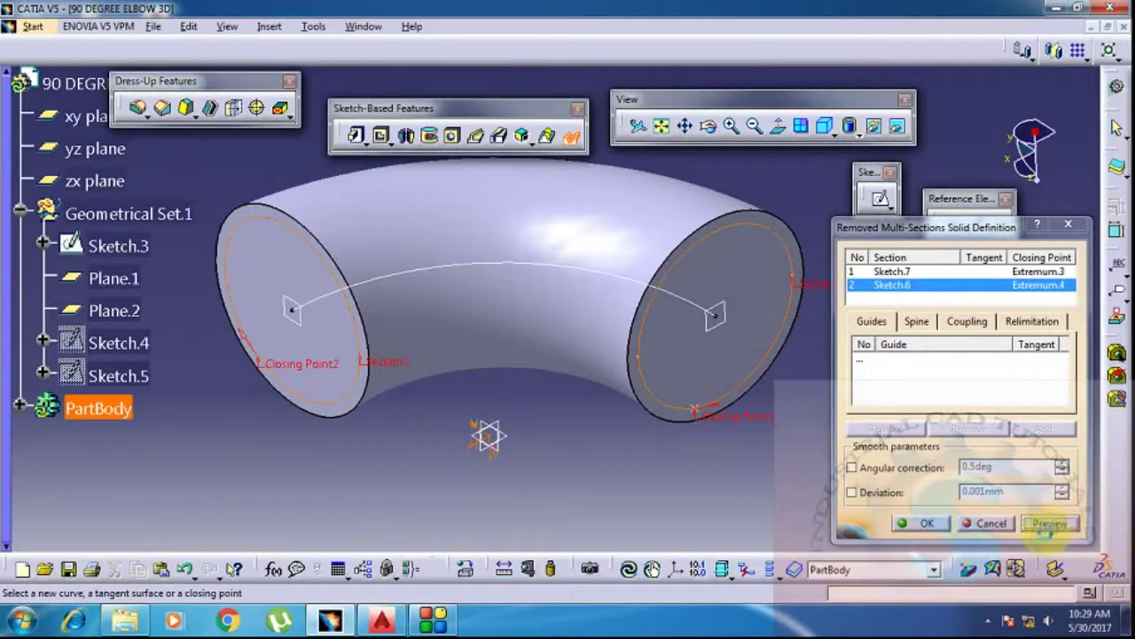
click(922, 523)
Chamfer the outer edge of one elbow end with a 5 mm length at 45 degrees.
middle_drag(672, 406, 593, 345)
middle_drag(586, 396, 703, 456)
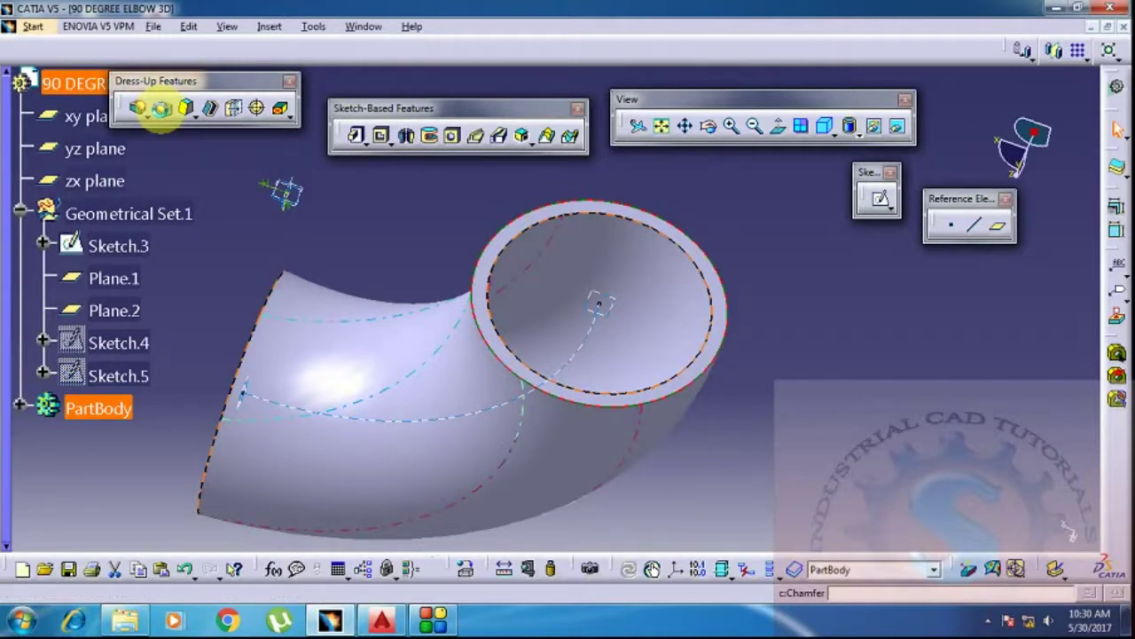
click(160, 108)
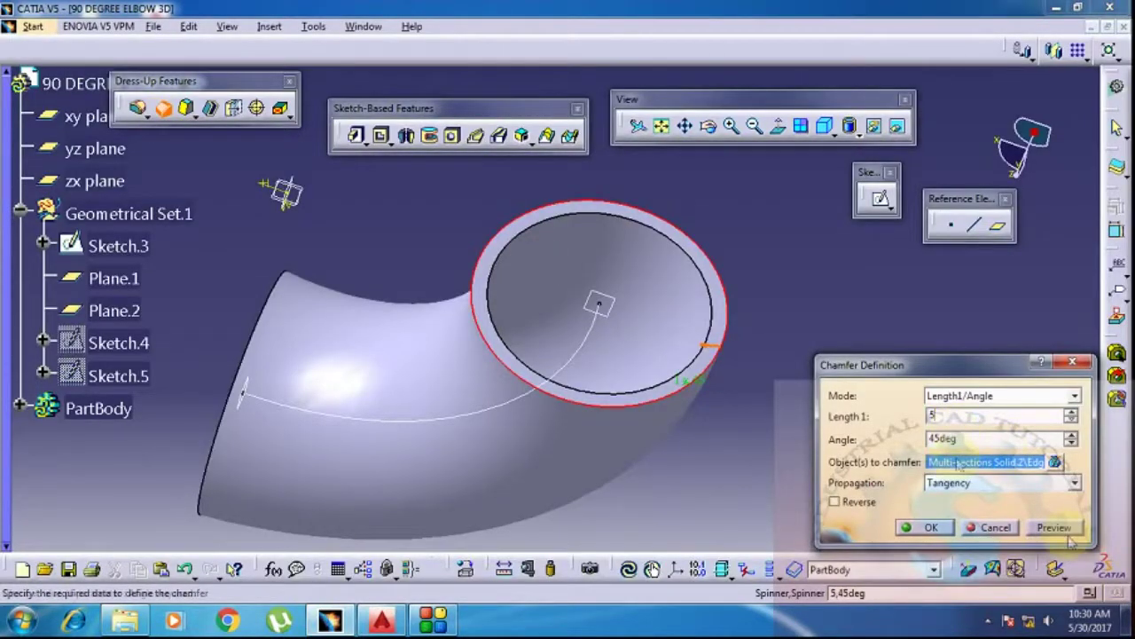
click(923, 527)
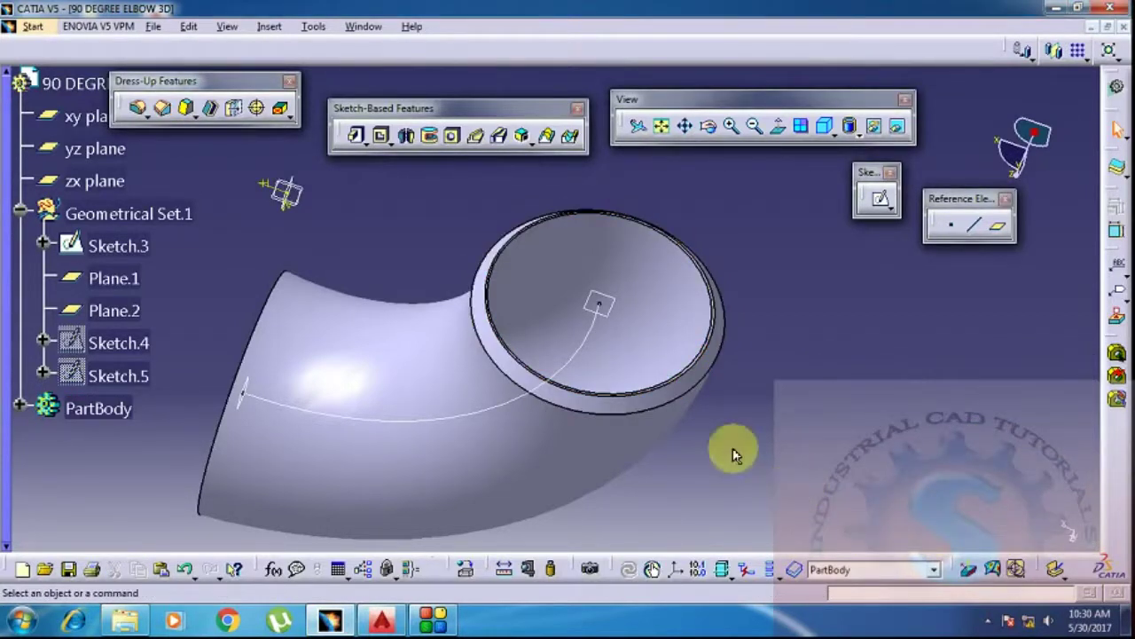
Chamfer the outer edge of the opposite elbow end with the same 5 mm length and 45 degree angle.
middle_drag(720, 431, 642, 447)
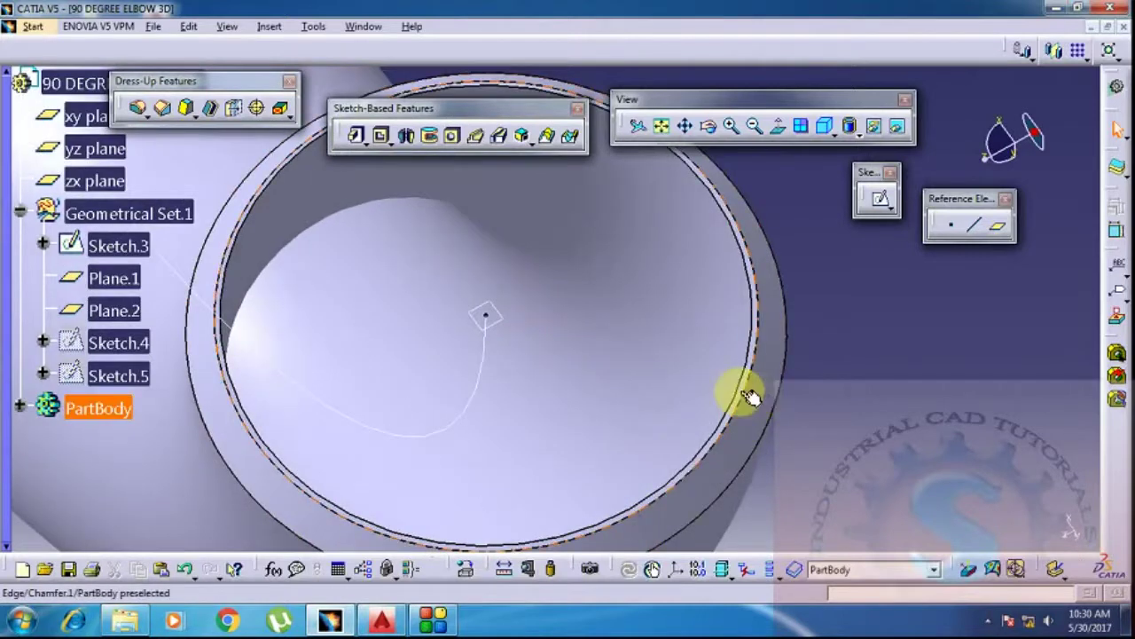
middle_drag(771, 402, 671, 354)
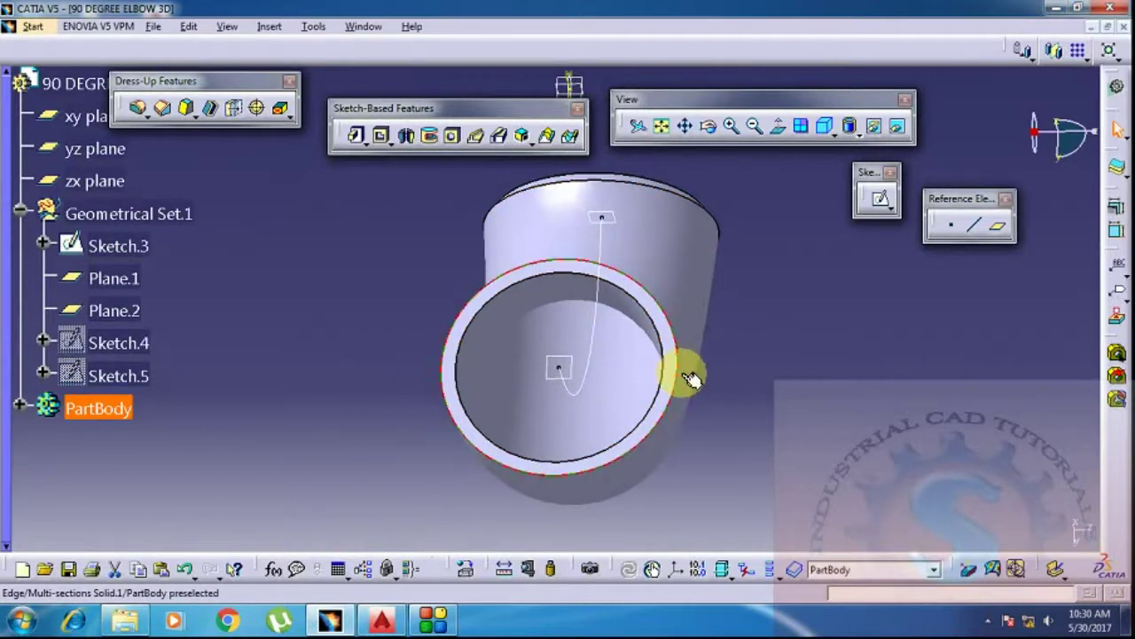
click(688, 376)
click(163, 110)
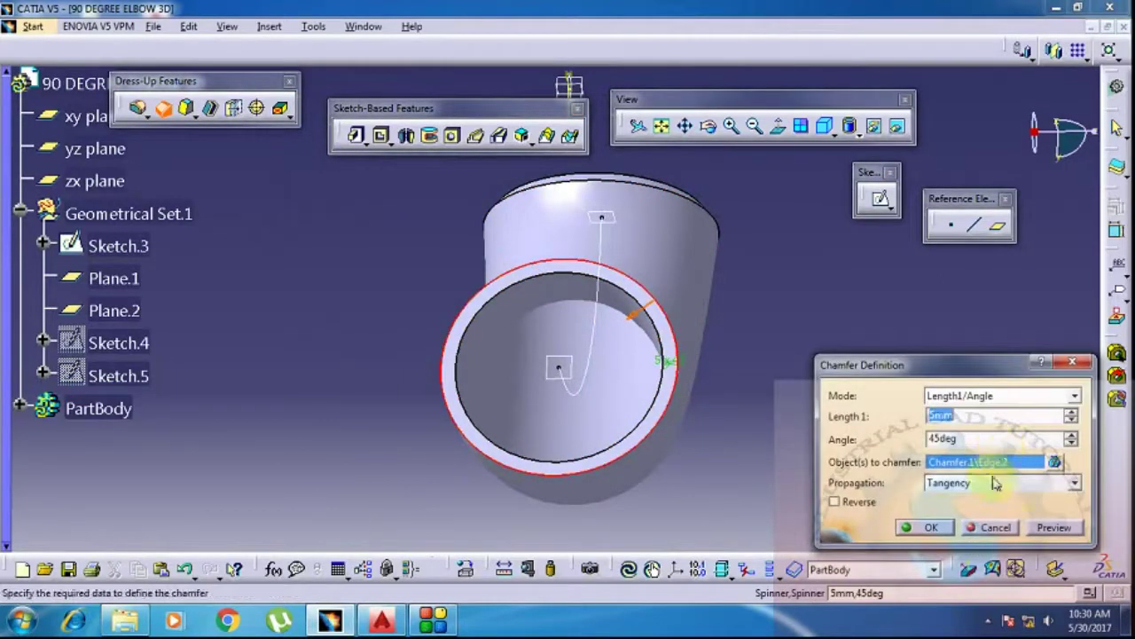
click(923, 527)
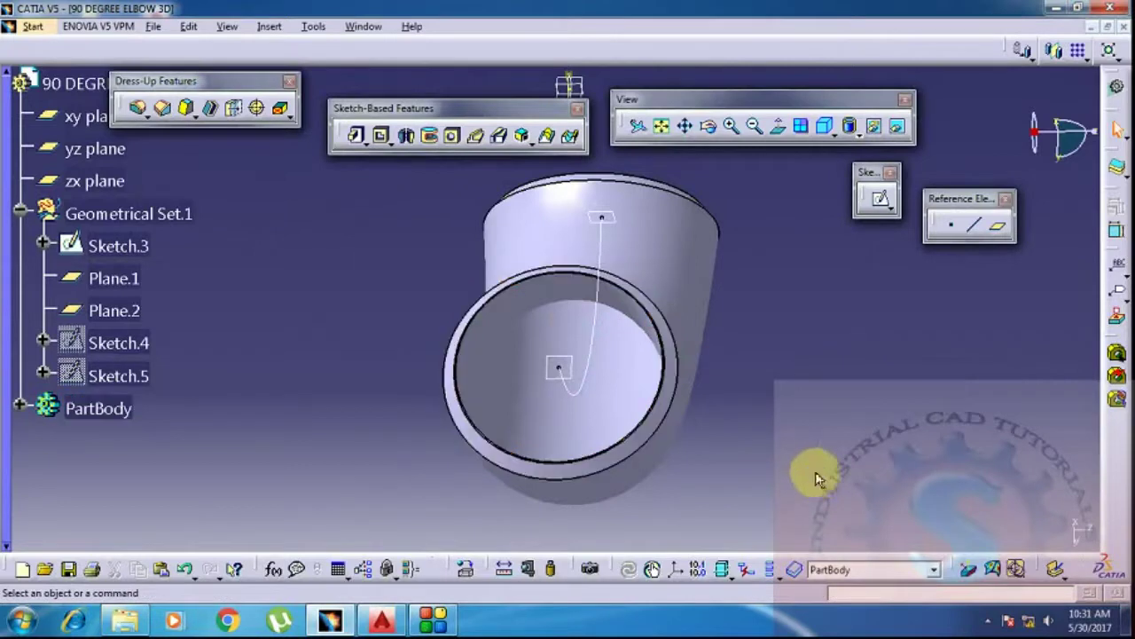
Hide the centreline arc sketch and the two reference planes at the elbow's ends.
middle_drag(801, 418, 870, 414)
middle_drag(806, 349, 767, 410)
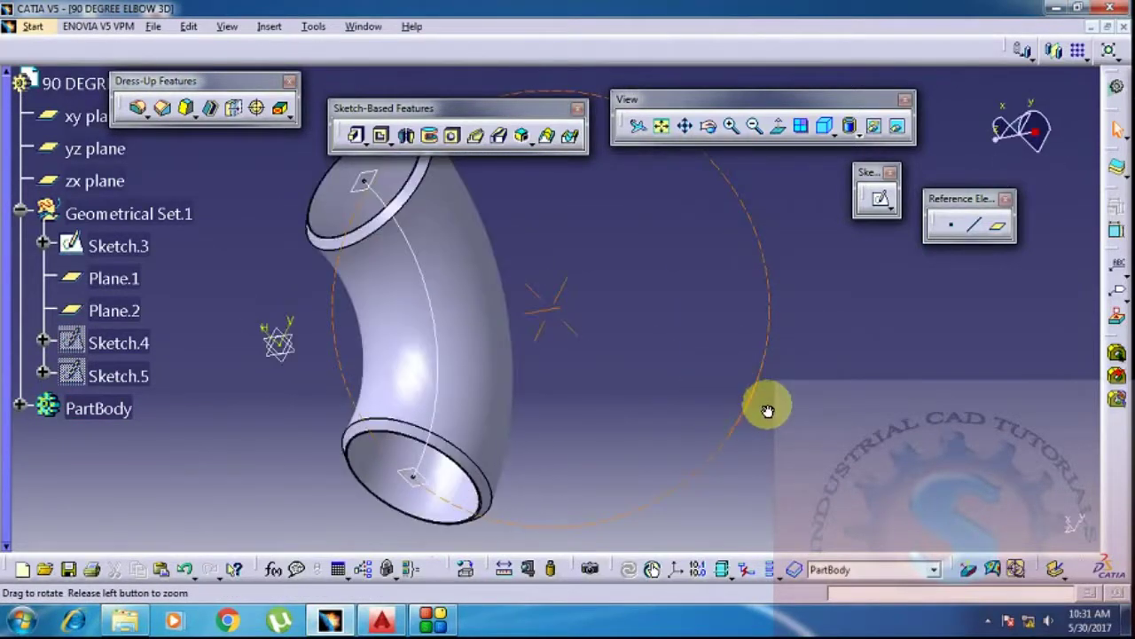
mouse_move(710, 383)
middle_down()
mouse_move(680, 269)
mouse_move(651, 346)
mouse_move(634, 316)
mouse_move(522, 356)
mouse_move(530, 322)
mouse_move(500, 349)
middle_up()
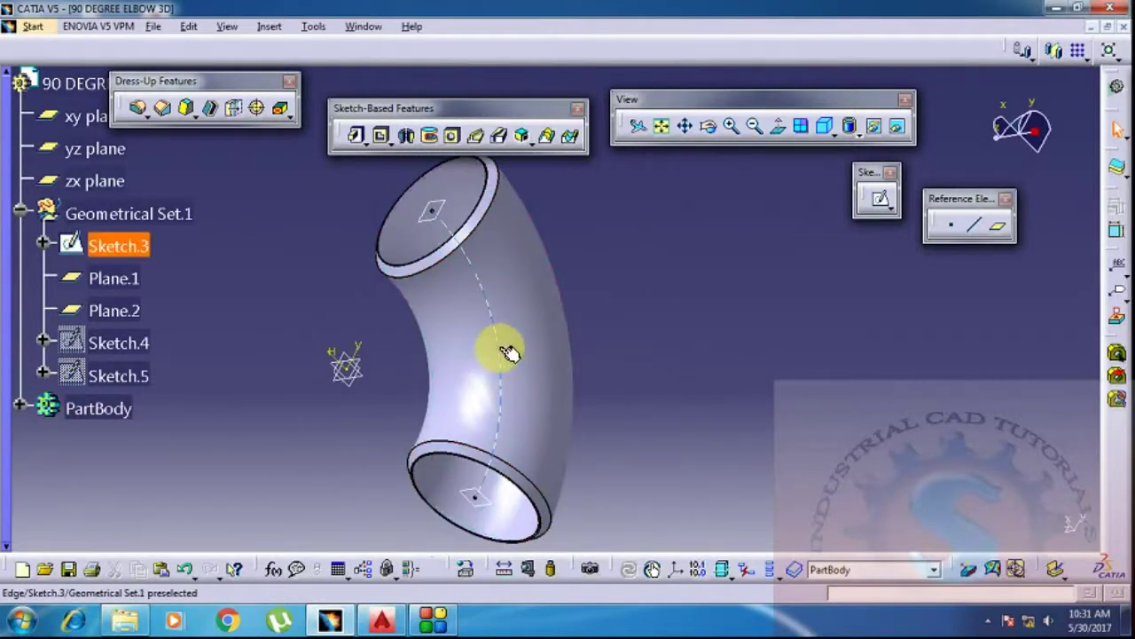
right_click(500, 353)
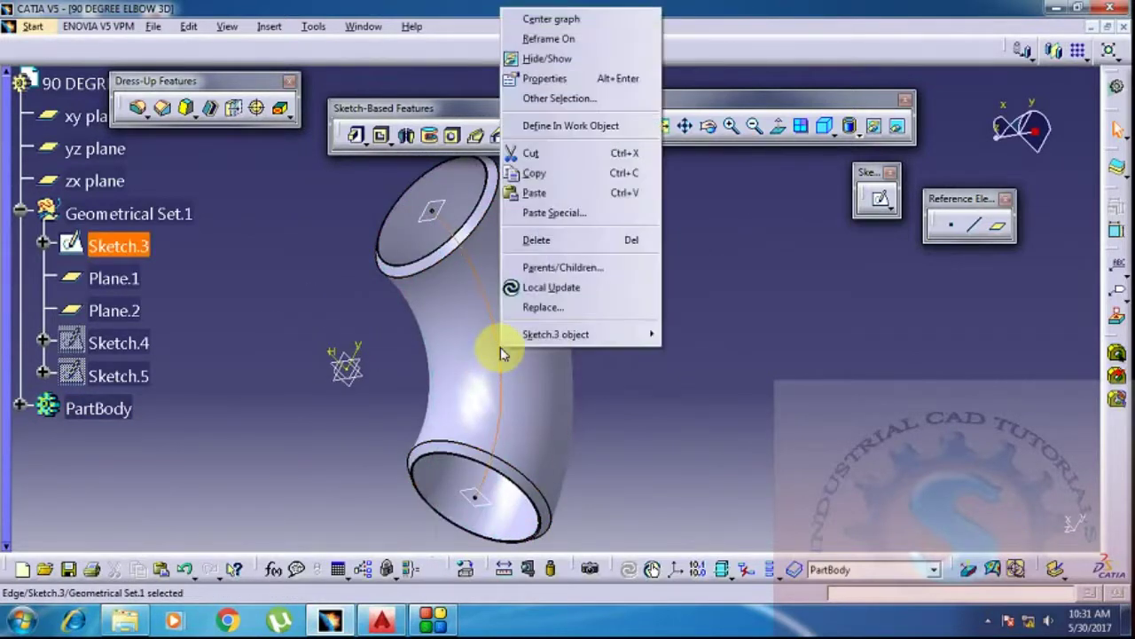
click(581, 58)
right_click(447, 215)
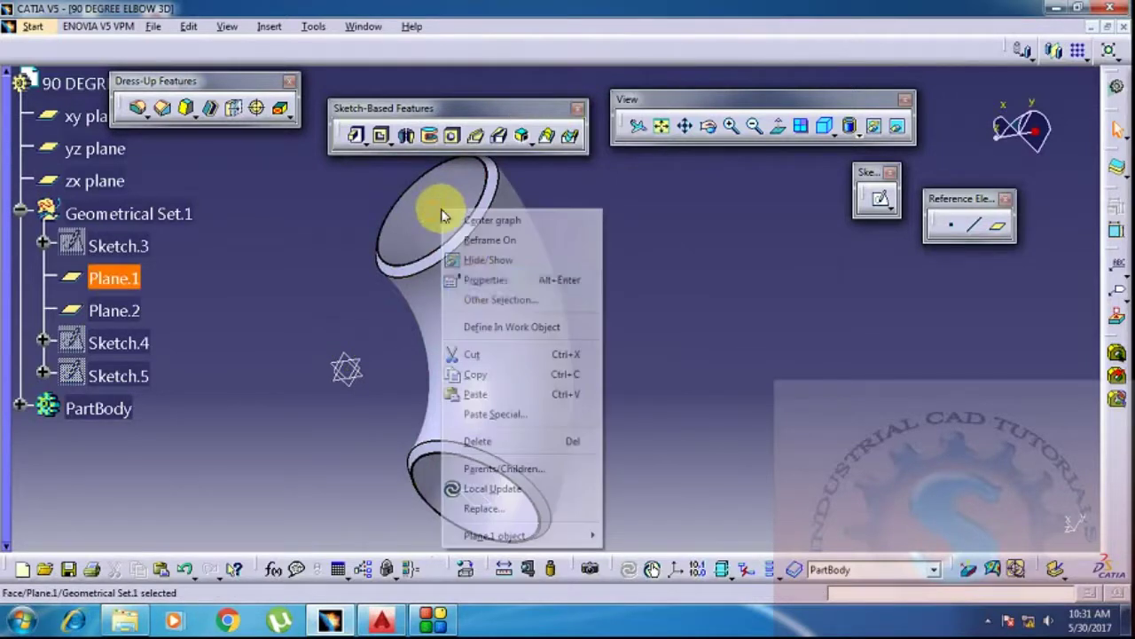
click(470, 259)
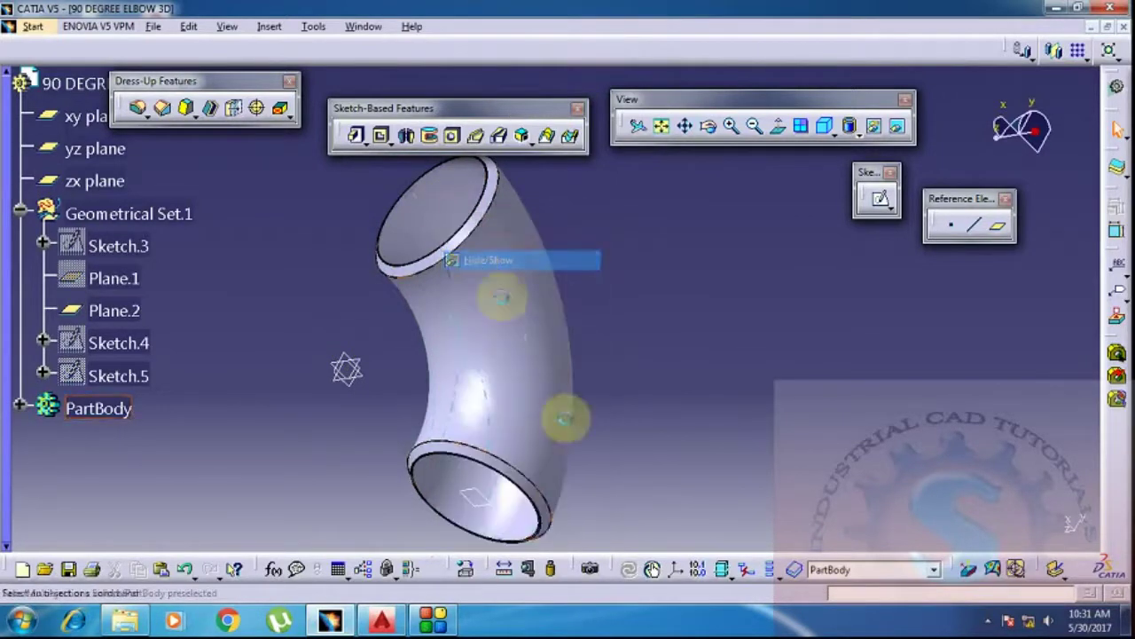
right_click(493, 508)
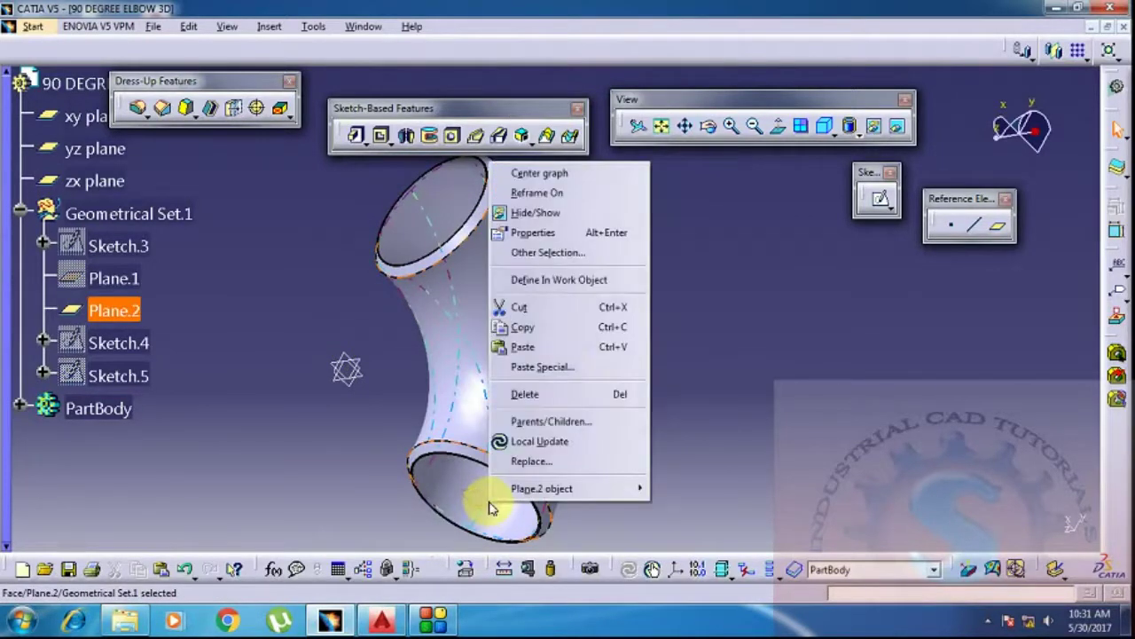
click(565, 217)
View the elbow from the side in shading with edges and in plain shading without edges.
middle_drag(734, 339, 708, 347)
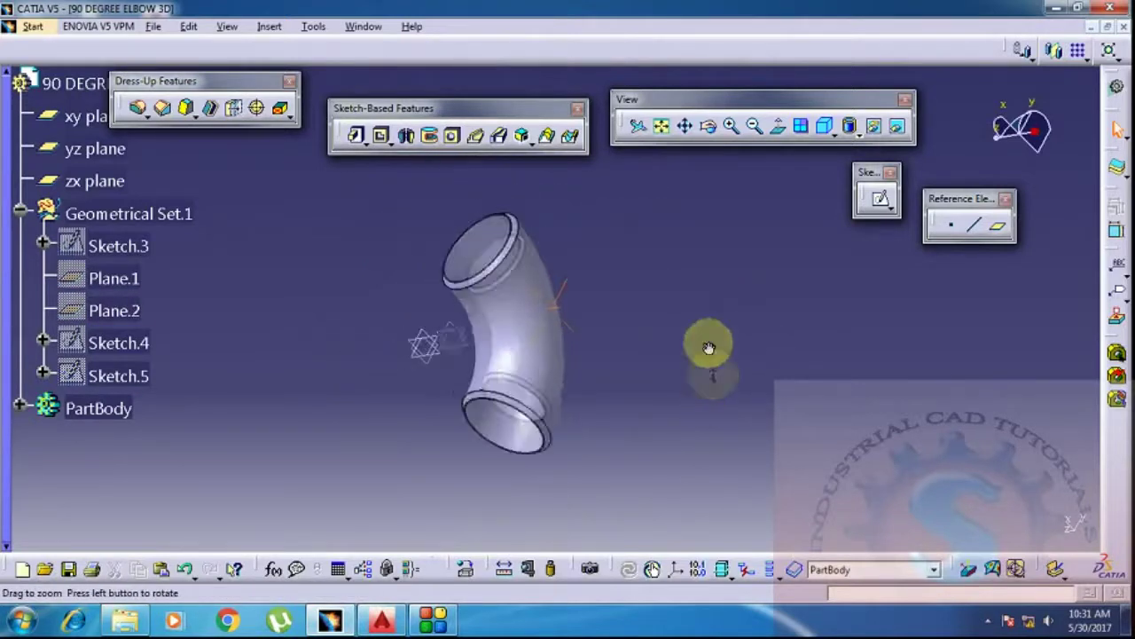
middle_drag(742, 470, 690, 427)
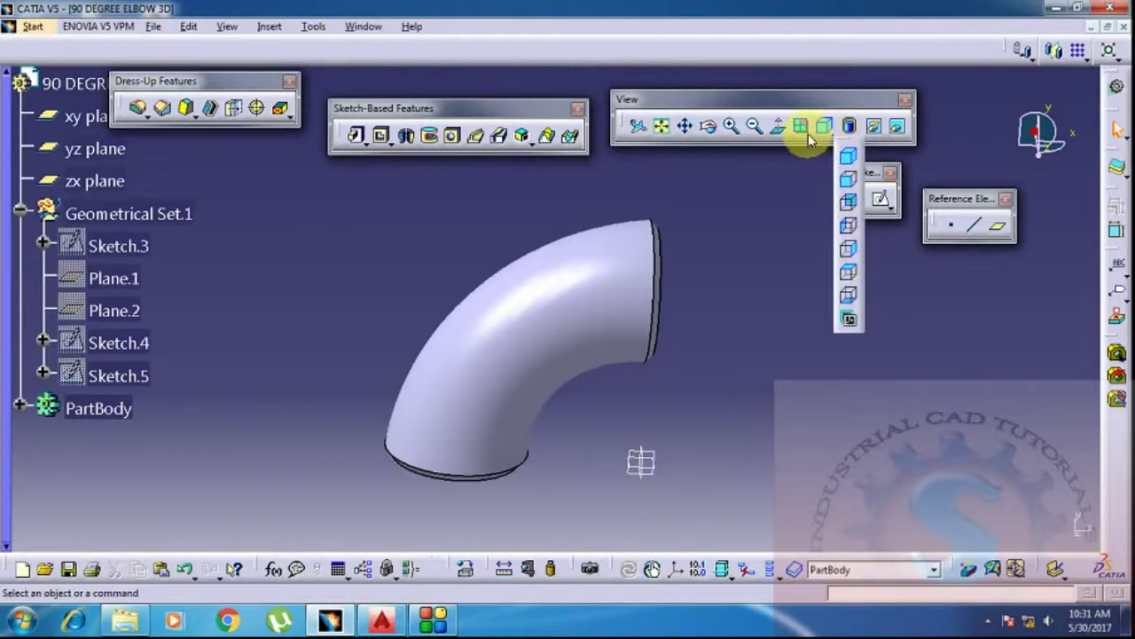
click(857, 133)
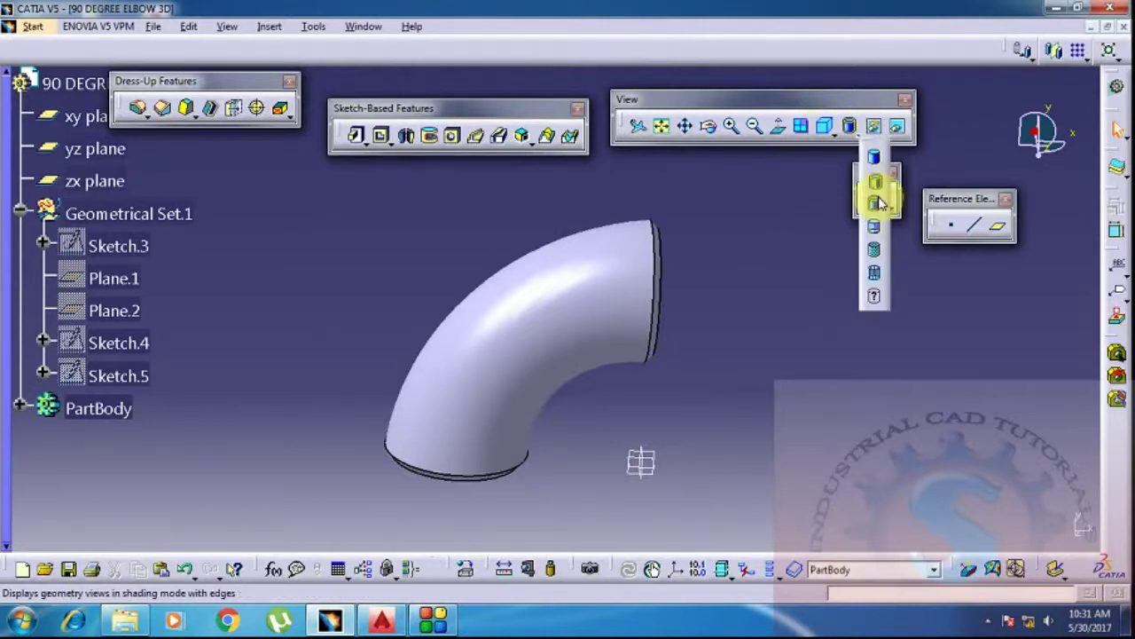
click(878, 204)
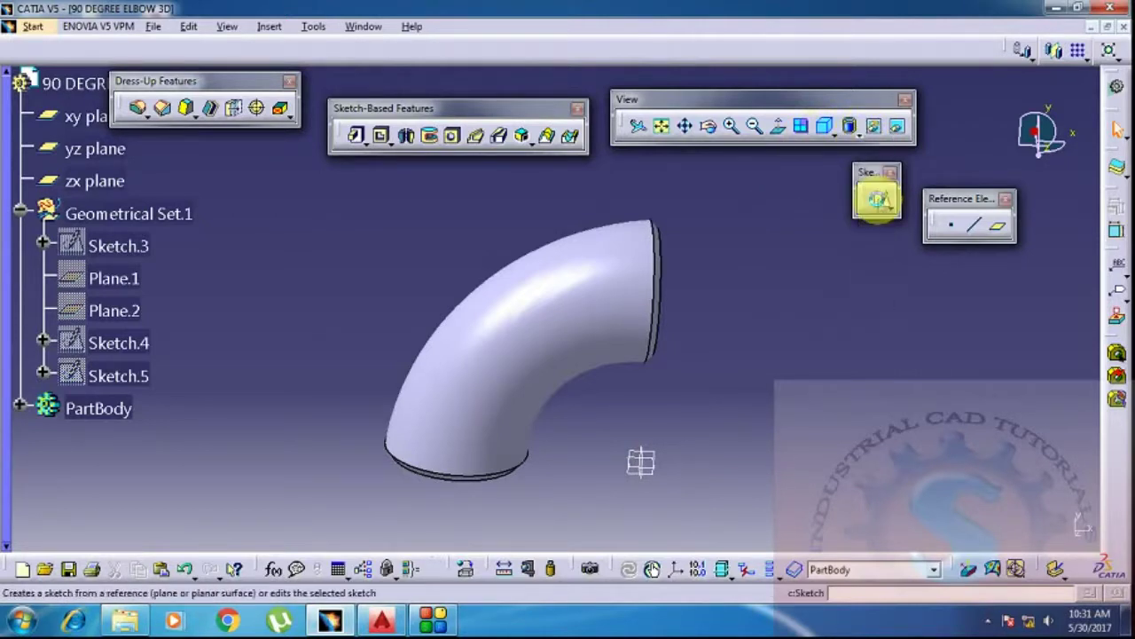
click(854, 133)
click(875, 184)
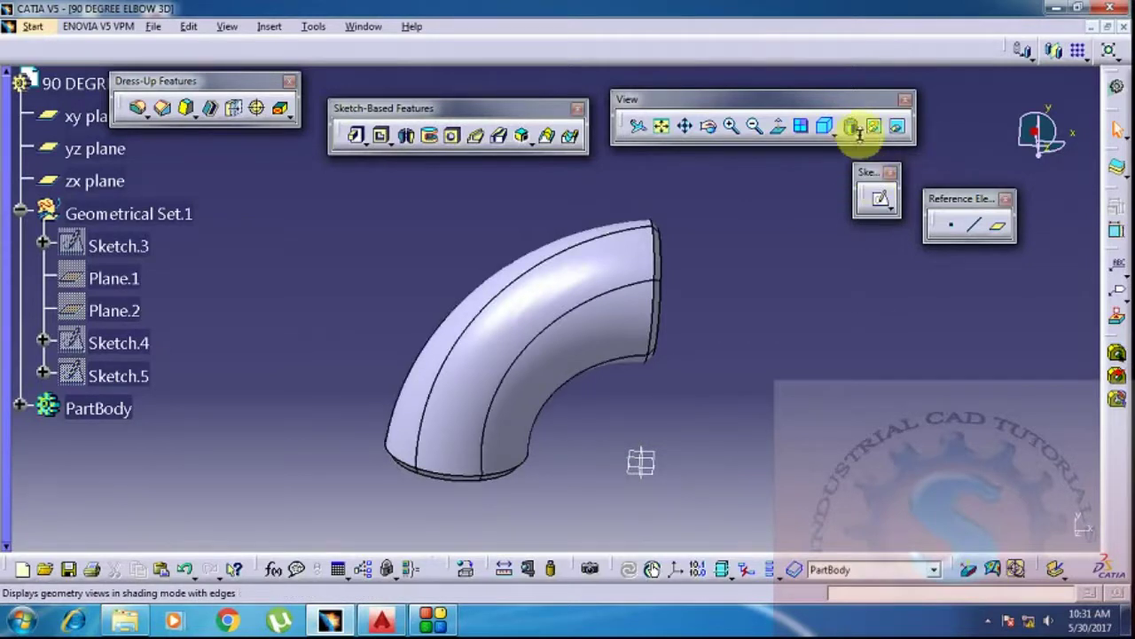
click(874, 162)
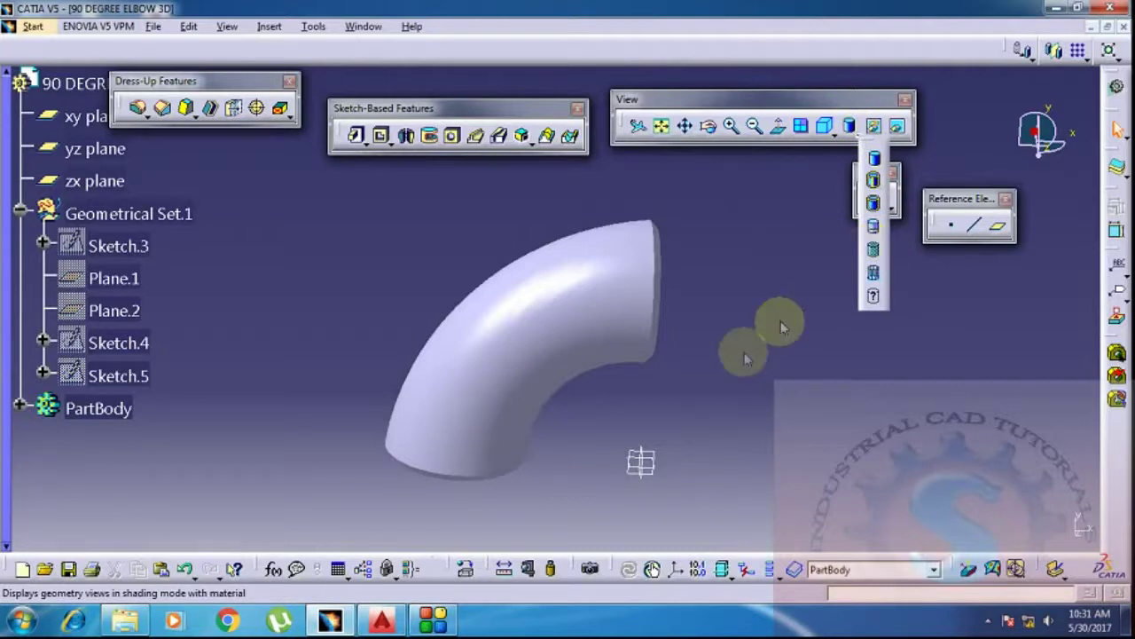
click(742, 275)
Inspect the shaded elbow from several angles, switch the display to shading with material and to wireframe, and examine its walls.
middle_drag(752, 297, 357, 273)
middle_drag(698, 409, 547, 236)
mouse_move(773, 514)
middle_down()
mouse_move(659, 358)
mouse_move(649, 431)
mouse_move(778, 431)
mouse_move(553, 360)
mouse_move(751, 464)
mouse_move(741, 241)
mouse_move(591, 375)
mouse_move(378, 243)
mouse_move(505, 310)
mouse_move(652, 353)
mouse_move(674, 279)
mouse_move(659, 314)
mouse_move(671, 431)
mouse_move(532, 417)
mouse_move(506, 474)
middle_up()
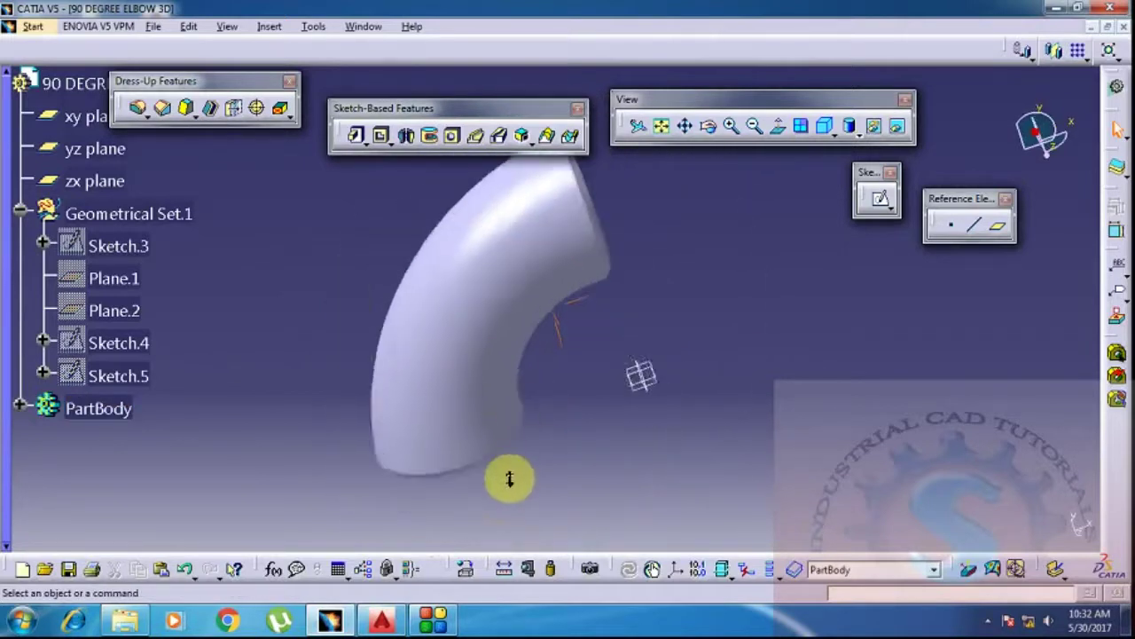
click(858, 133)
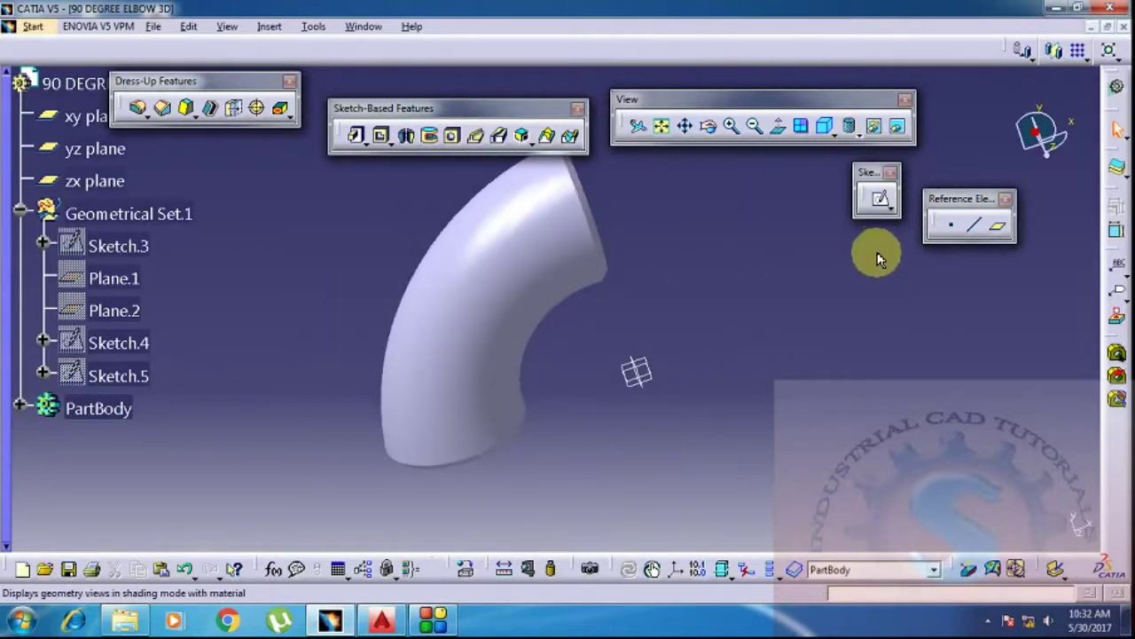
click(860, 139)
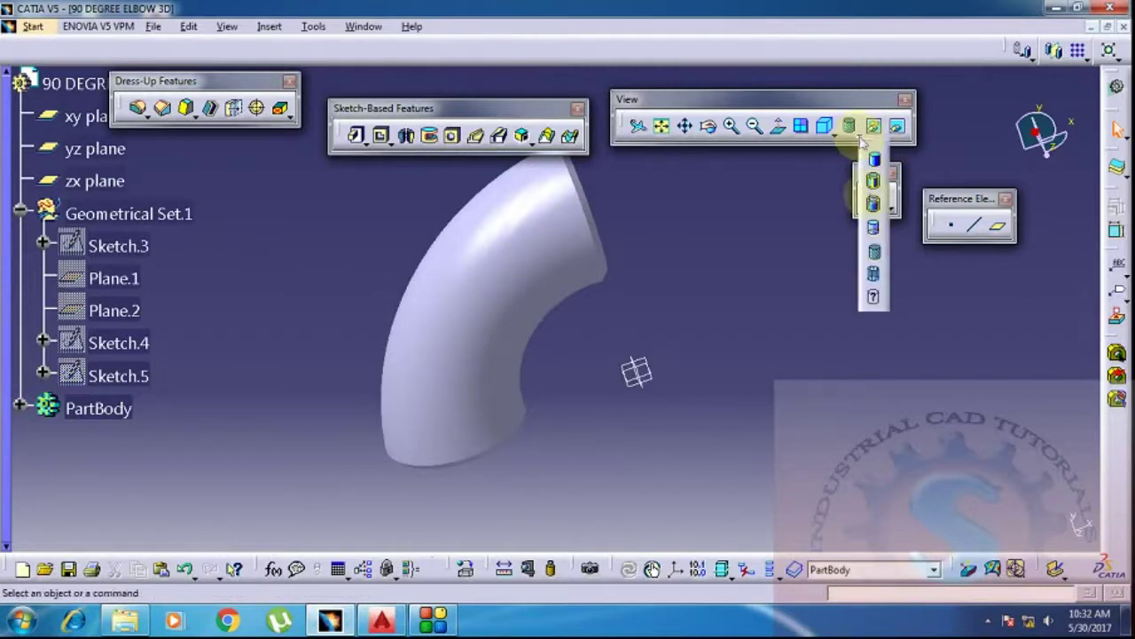
click(877, 282)
middle_drag(682, 334, 487, 334)
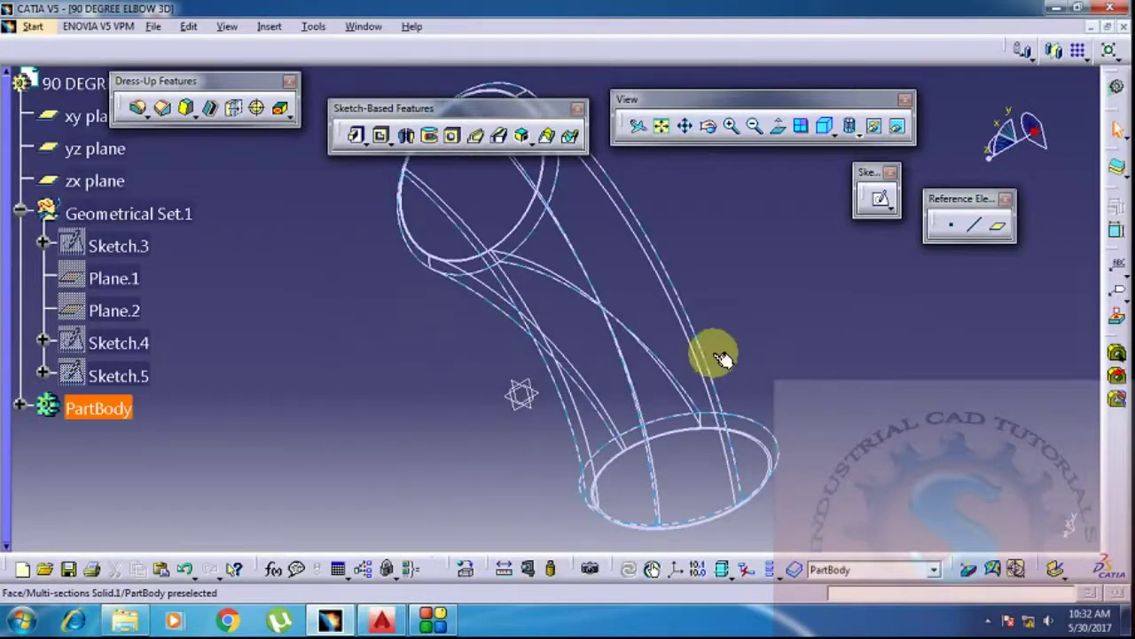
Switch the wireframe elbow to shading with edges and to plain shading, inspecting its outer bend and open ends.
middle_drag(728, 355, 816, 441)
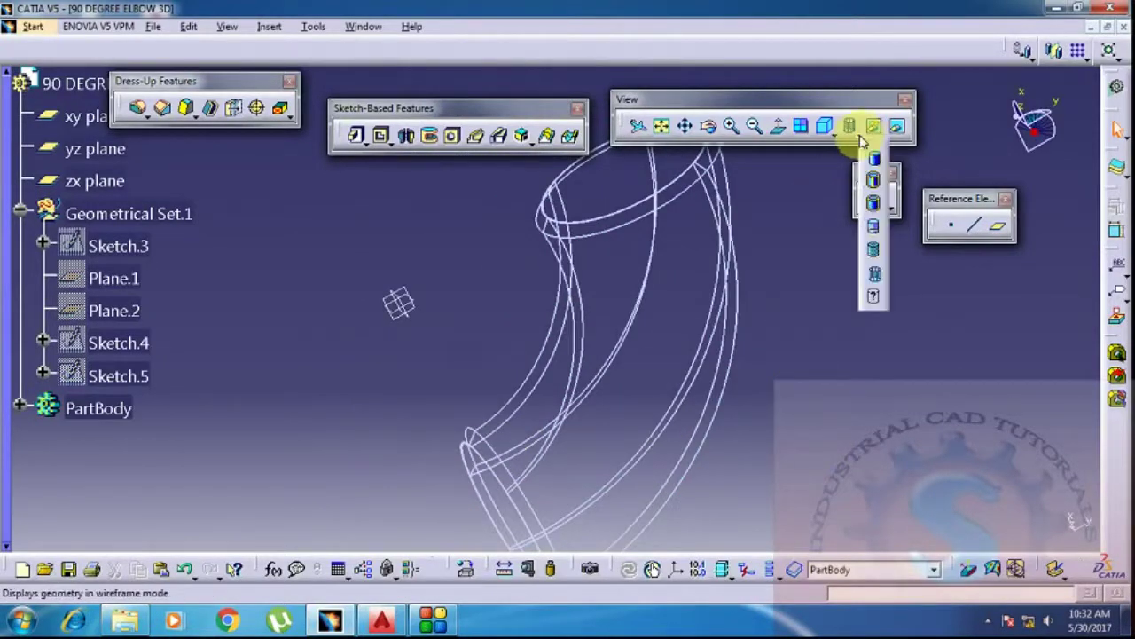
click(874, 181)
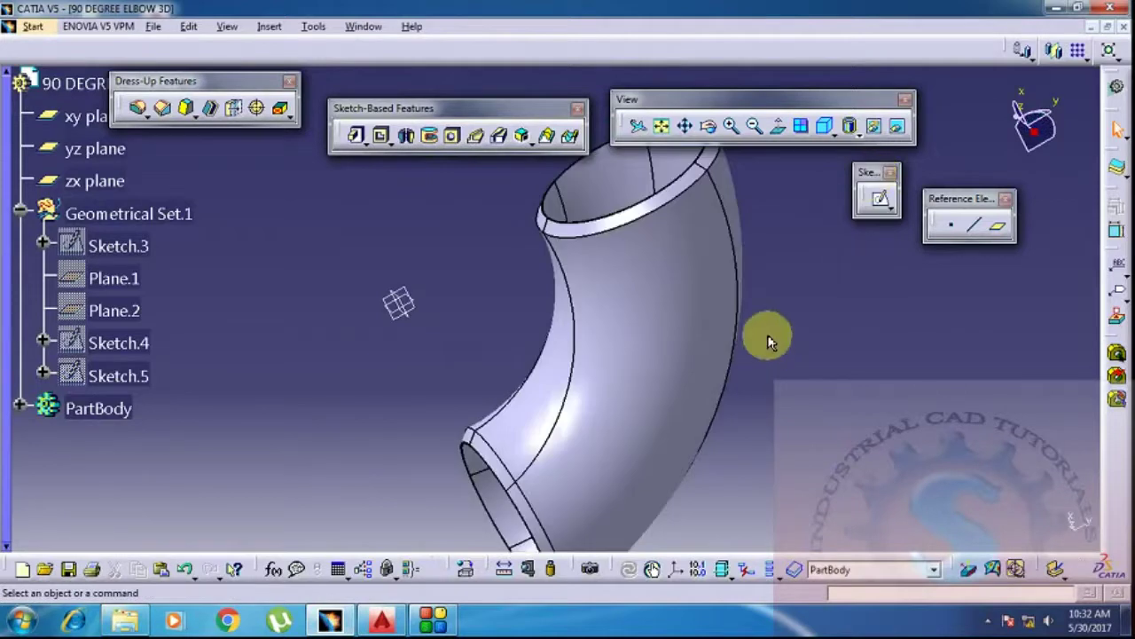
mouse_move(796, 292)
middle_down()
mouse_move(773, 355)
mouse_move(508, 278)
middle_up()
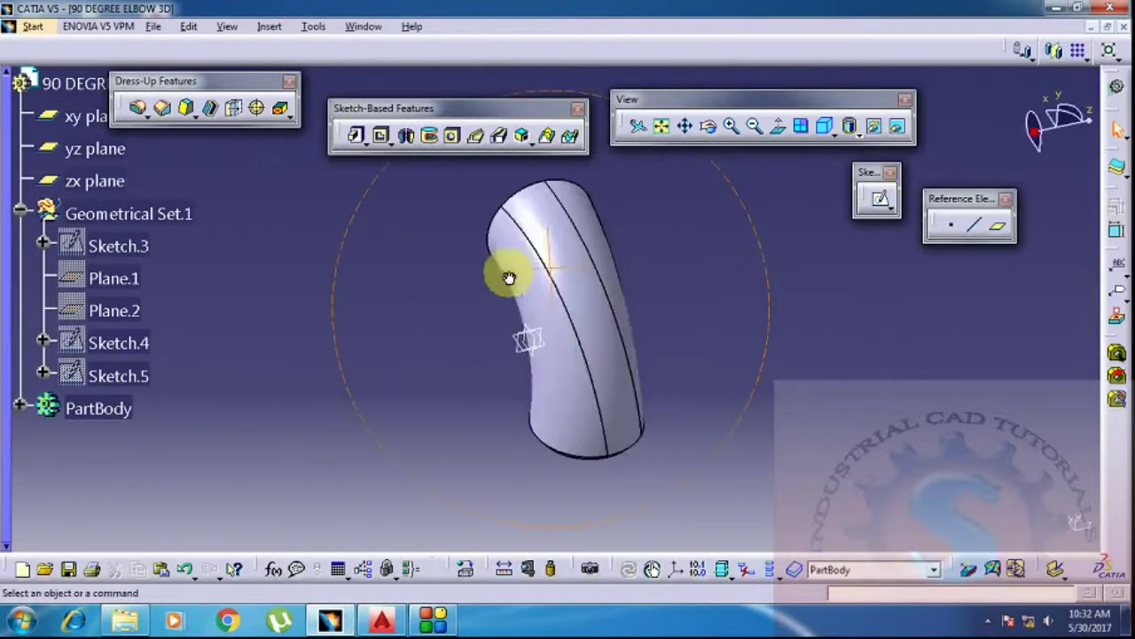
click(859, 126)
click(875, 163)
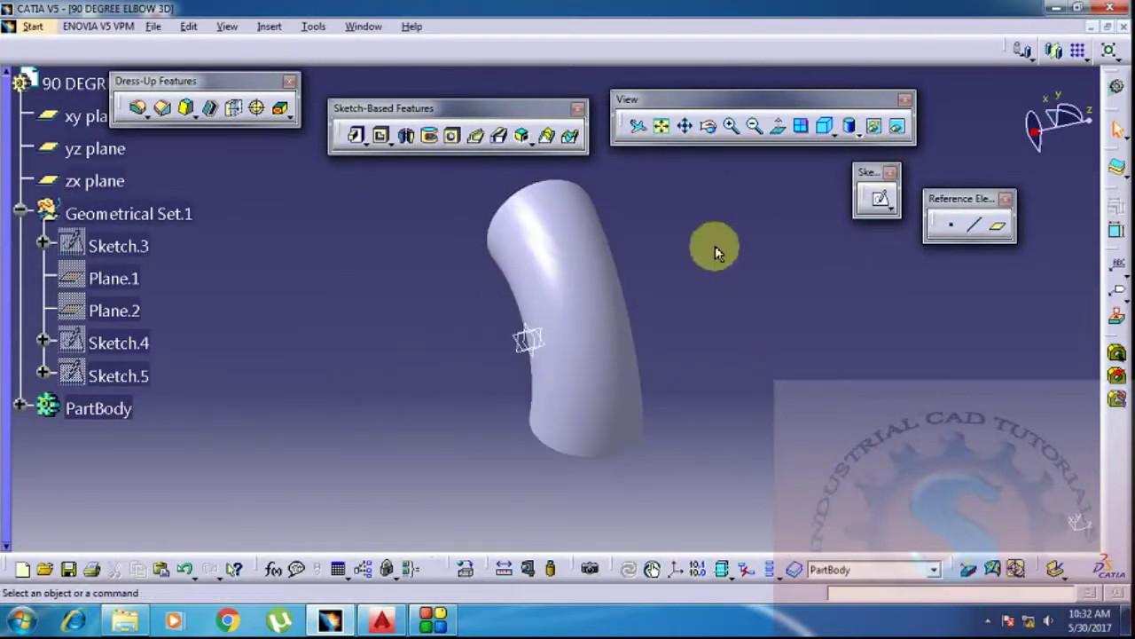
mouse_move(678, 333)
middle_down()
mouse_move(594, 329)
mouse_move(750, 355)
mouse_move(697, 329)
mouse_move(805, 432)
mouse_move(716, 338)
mouse_move(740, 518)
mouse_move(627, 333)
mouse_move(541, 448)
mouse_move(674, 527)
mouse_move(663, 363)
mouse_move(672, 319)
mouse_move(603, 271)
mouse_move(576, 299)
mouse_move(591, 321)
mouse_move(581, 398)
mouse_move(674, 293)
mouse_move(552, 376)
mouse_move(632, 411)
mouse_move(617, 386)
mouse_move(651, 269)
mouse_move(609, 423)
mouse_move(617, 384)
middle_up()
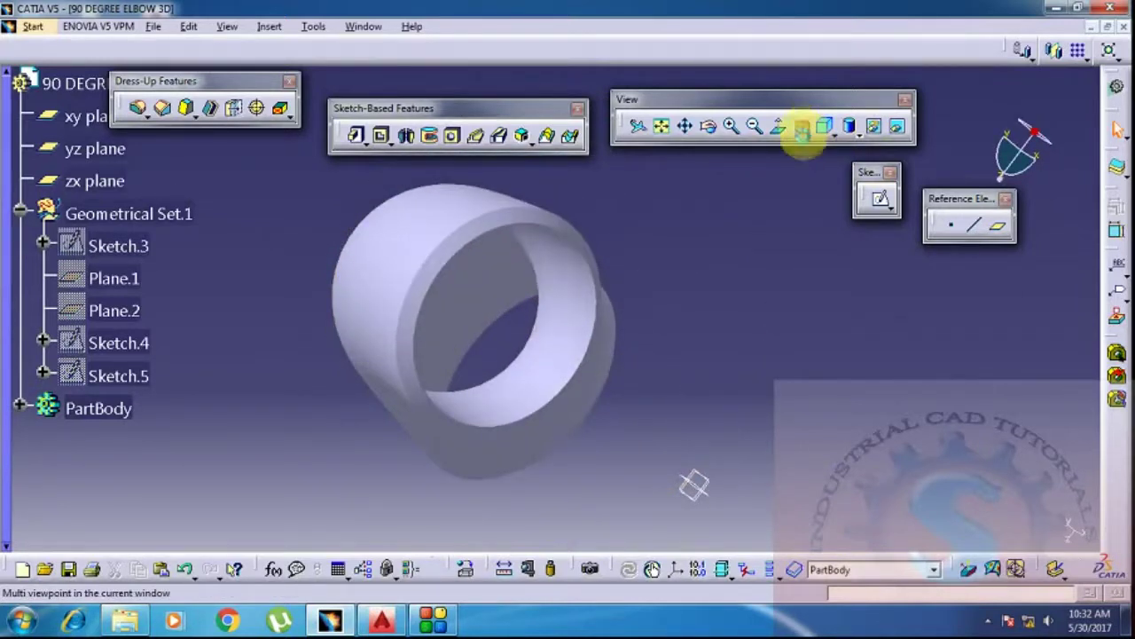
Split the display into four viewpoints and dock the floating Sketch-Based Features, Dress-Up Features and View toolbars above the model.
click(801, 131)
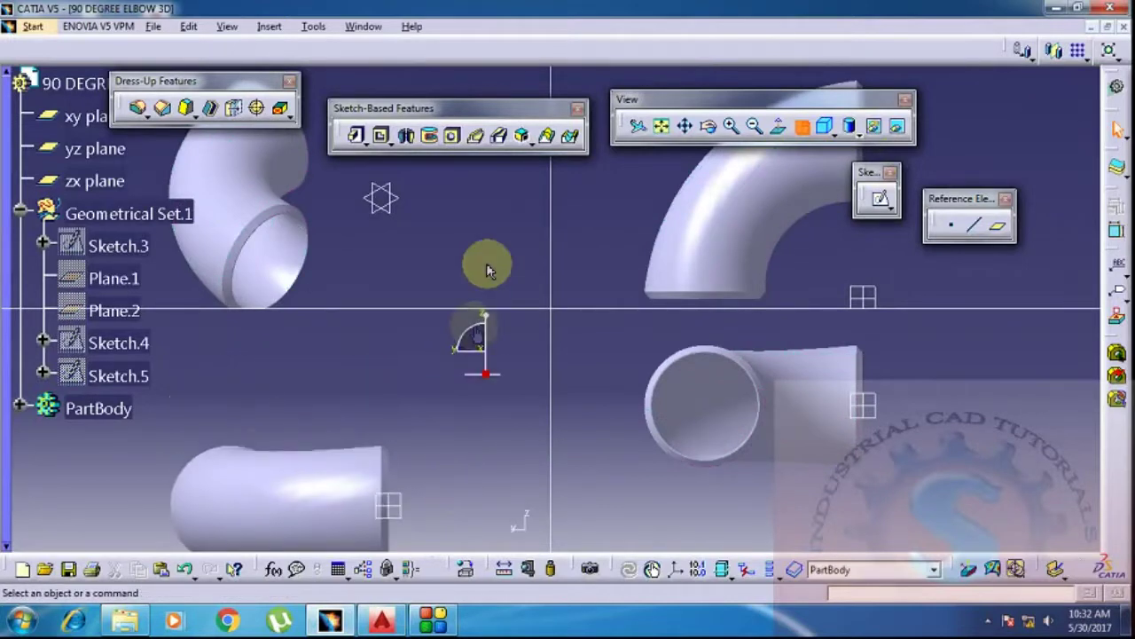
drag(537, 118, 545, 35)
mouse_move(177, 81)
mouse_down()
mouse_move(253, 51)
mouse_move(222, 40)
mouse_up()
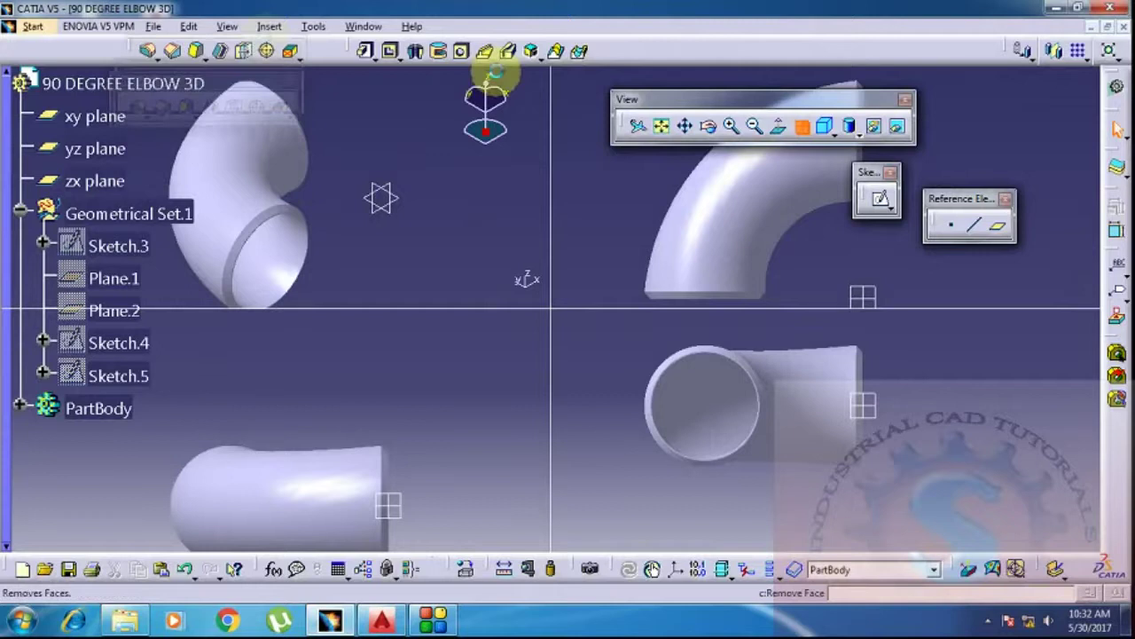
drag(730, 101, 730, 43)
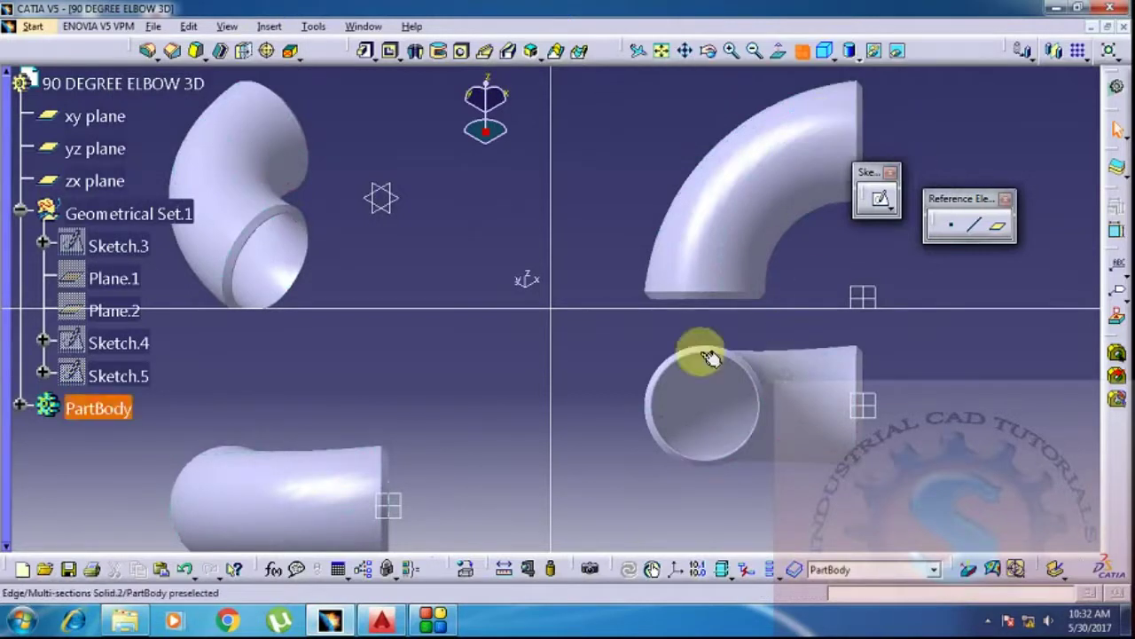
Reposition and enlarge the elbow within the four viewports so each view shows it fully.
middle_drag(325, 194, 404, 225)
middle_drag(376, 437, 381, 394)
middle_drag(844, 457, 868, 532)
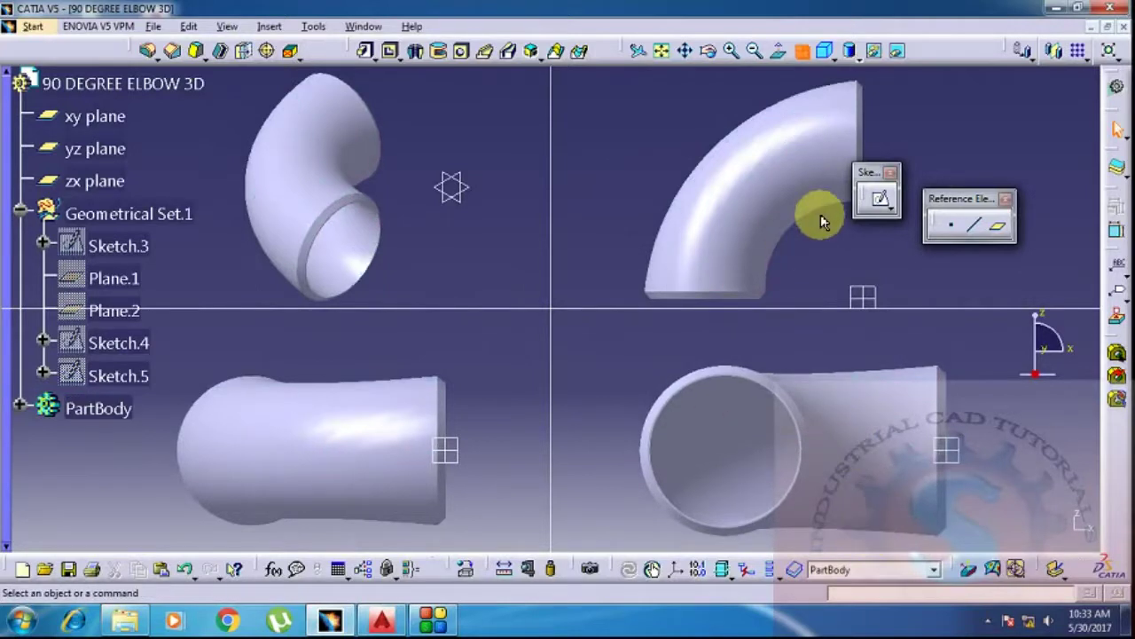
middle_drag(795, 223, 801, 208)
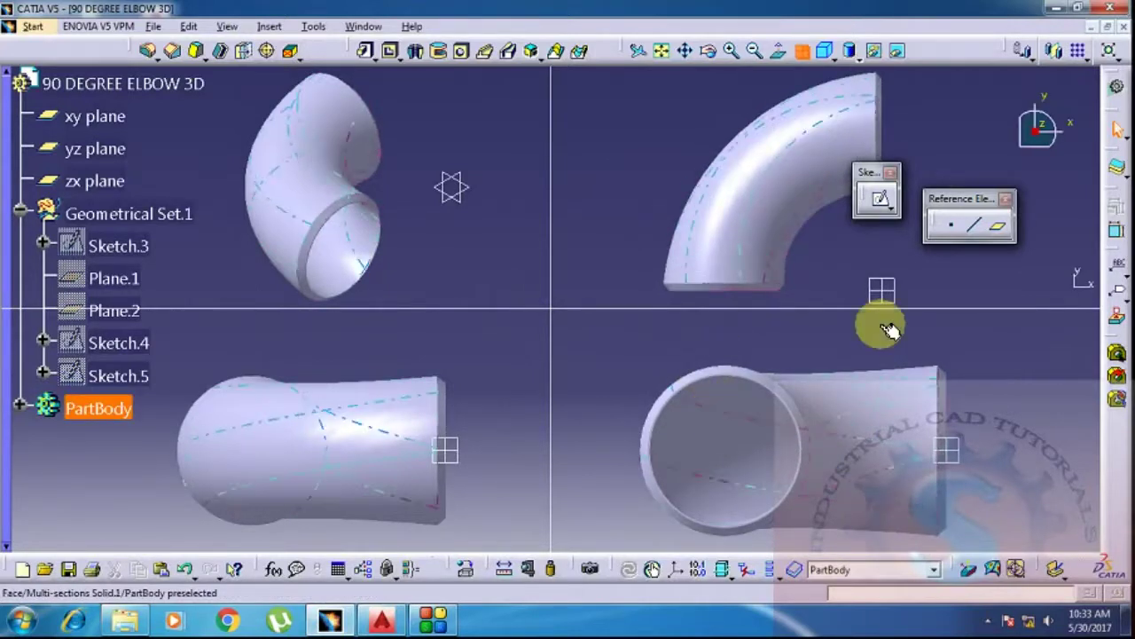
Dock the Sketcher toolbar, move the Reference Elements toolbar clear of the model, and centre the elbow in its front viewport.
click(861, 169)
click(971, 180)
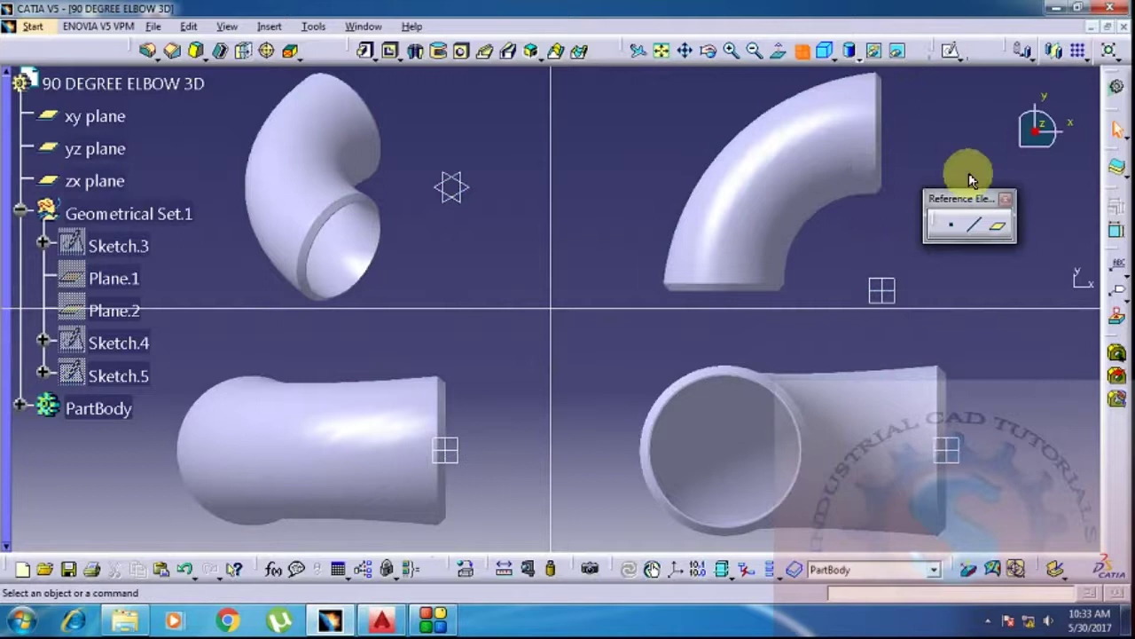
drag(967, 206, 1052, 189)
middle_drag(874, 243, 902, 244)
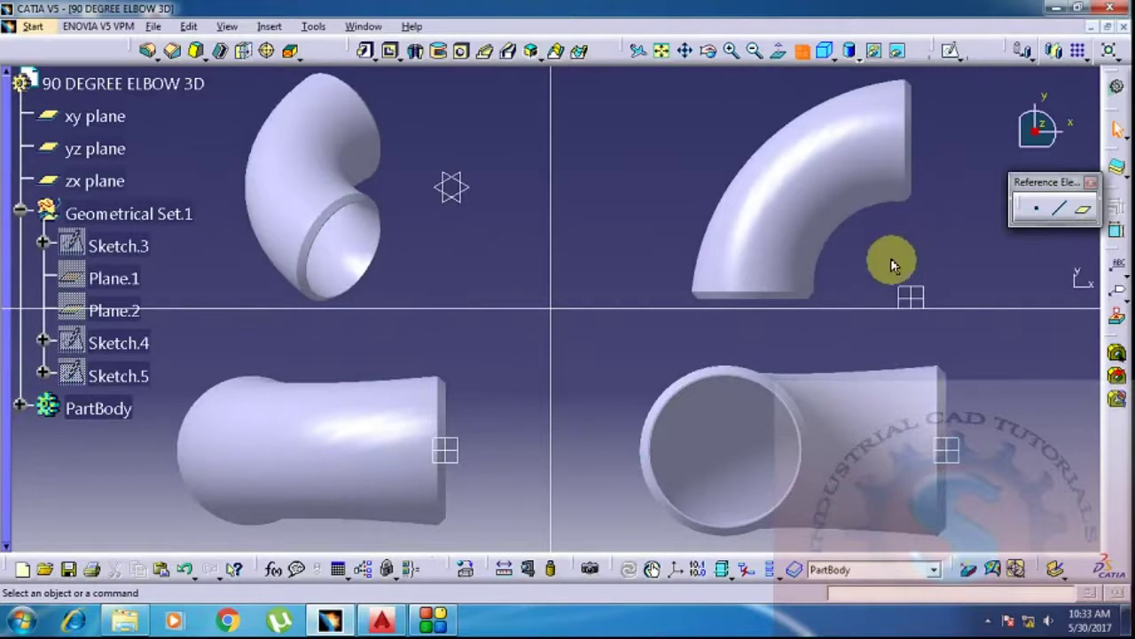